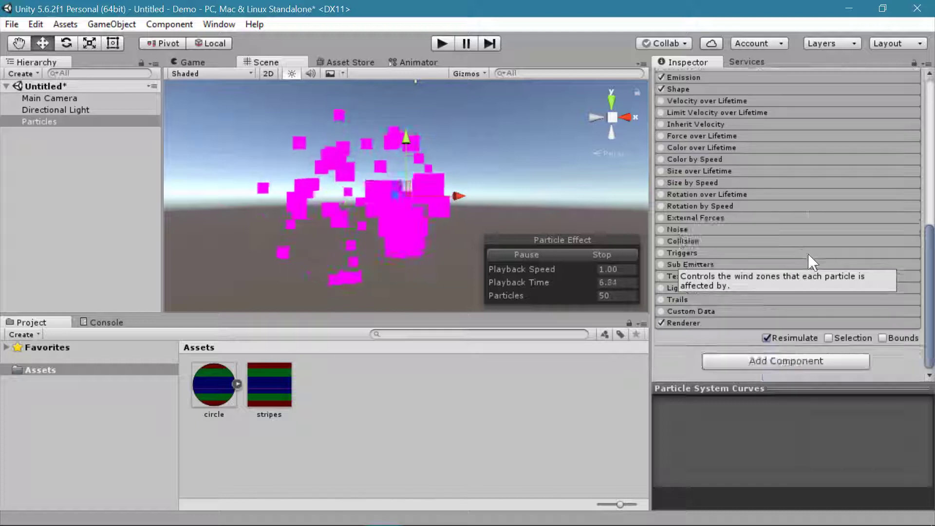
- Expand the particle system's Renderer module and examine its Material setting
left_click(704, 324)
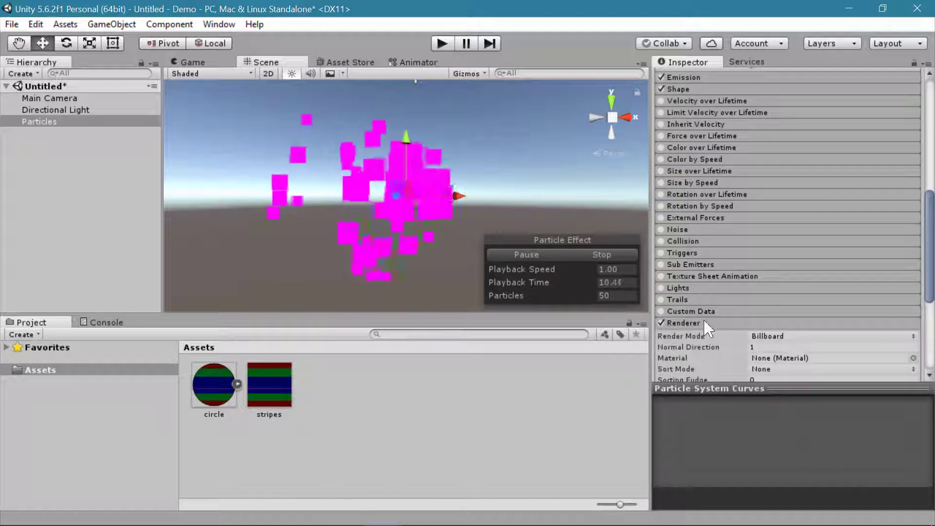
scroll(711, 331, "down", 6)
scroll(718, 326, "down", 2)
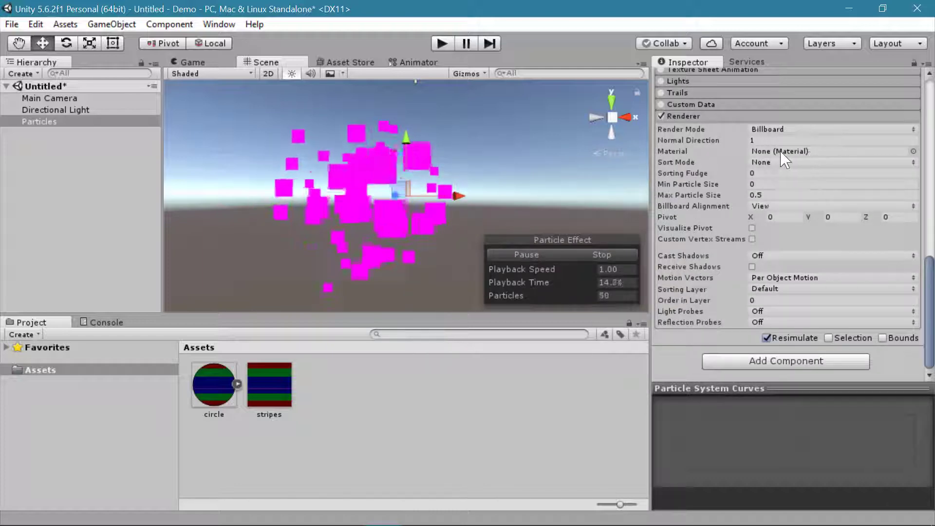
left_click(906, 152)
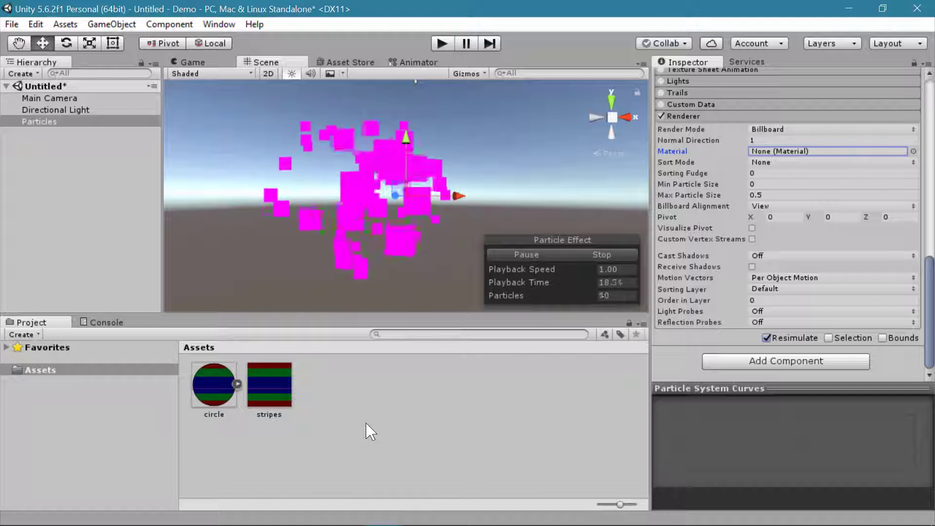
- Create a new material named ParticleMat in the Assets folder
left_click(345, 425)
right_click(344, 430)
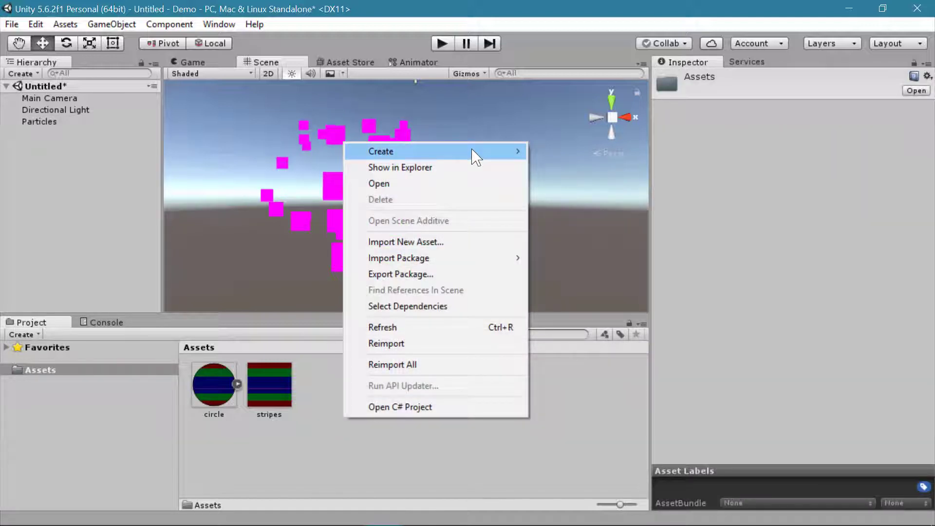
mouse_move(495, 157)
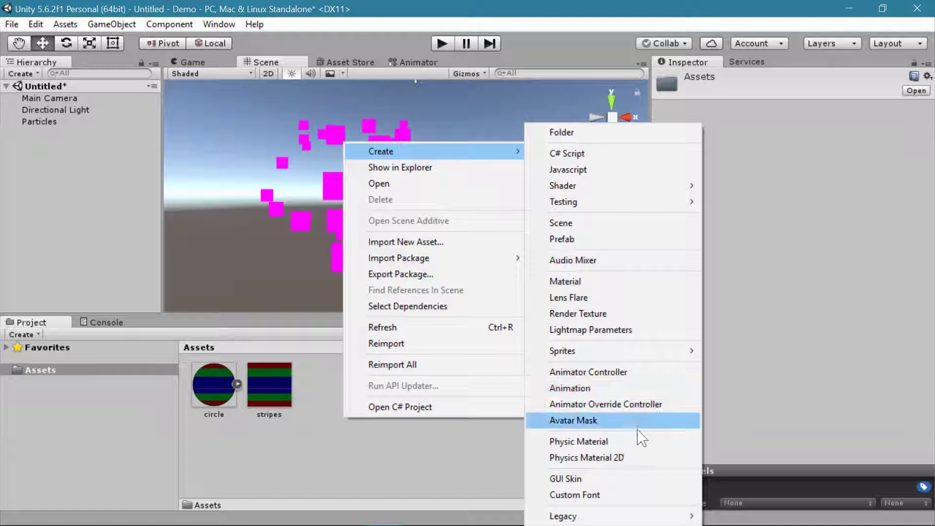
left_click(619, 283)
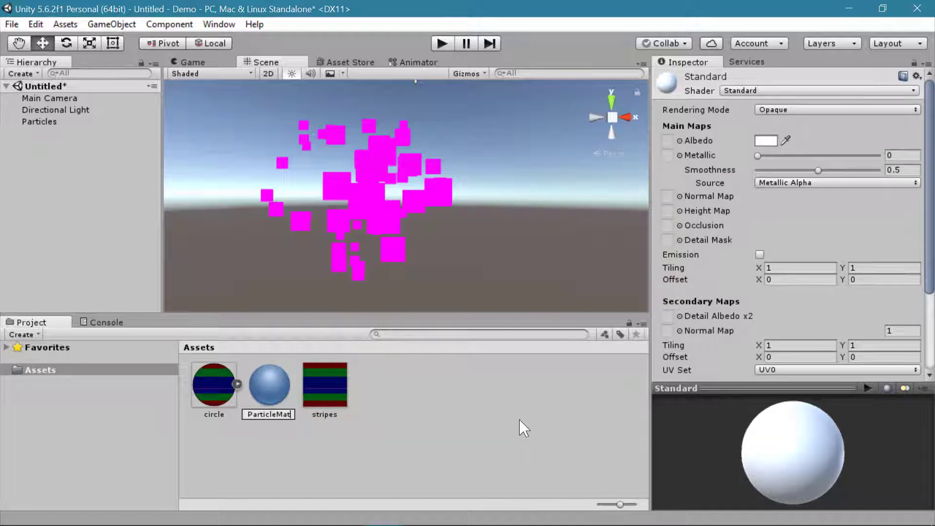
key("Return")
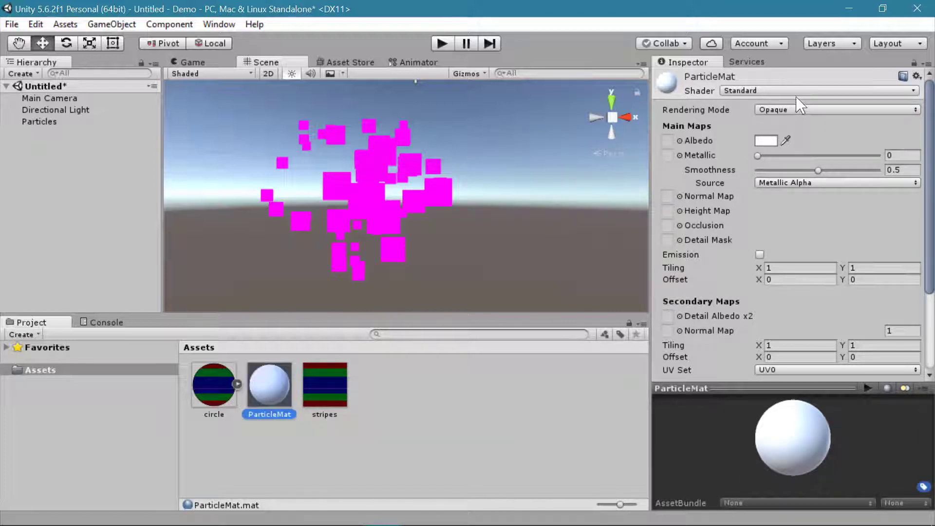
- Set the ParticleMat shader to Particles/Additive
left_click(791, 92)
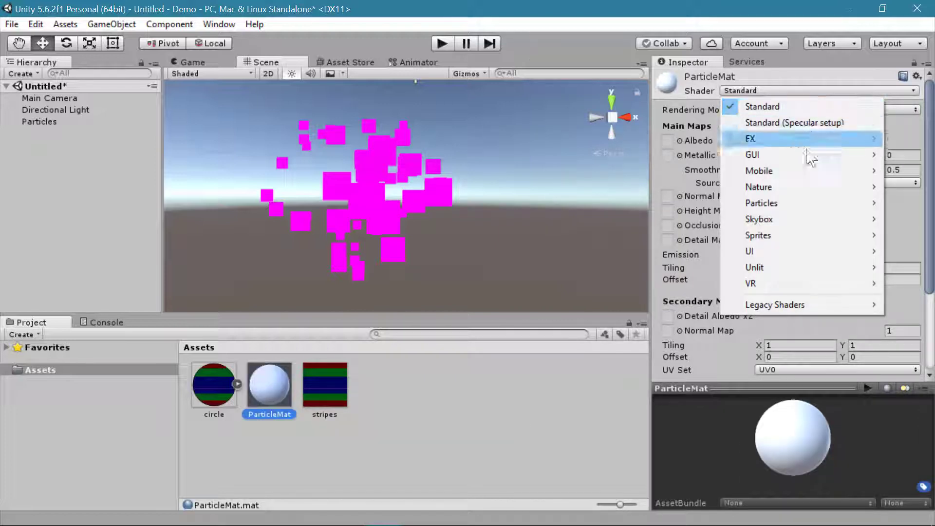
mouse_move(805, 205)
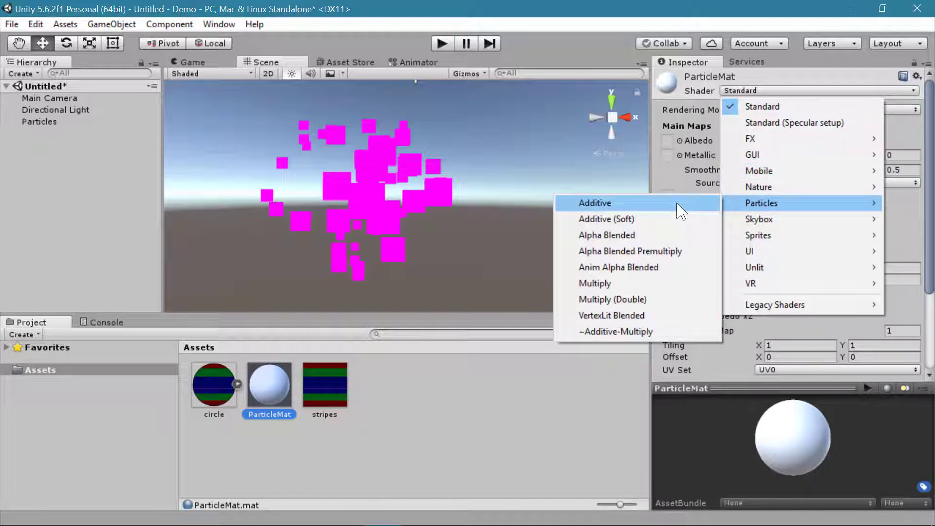
key("Return")
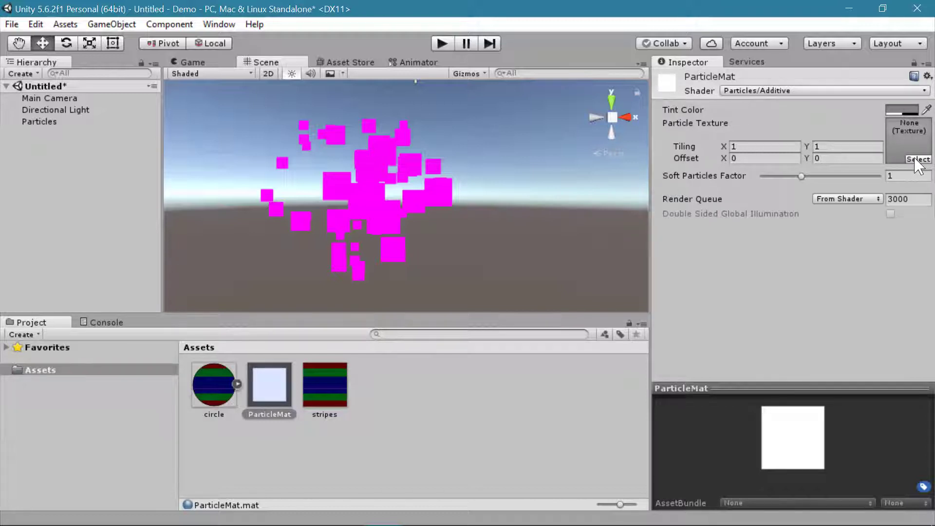
- Change the circle image's texture type to Default and apply the import settings
left_click(215, 398)
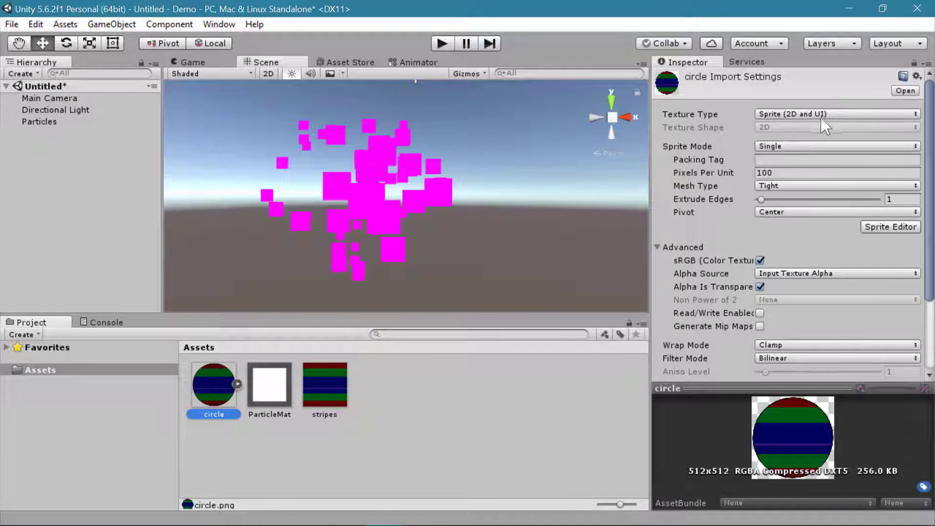
left_click(773, 115)
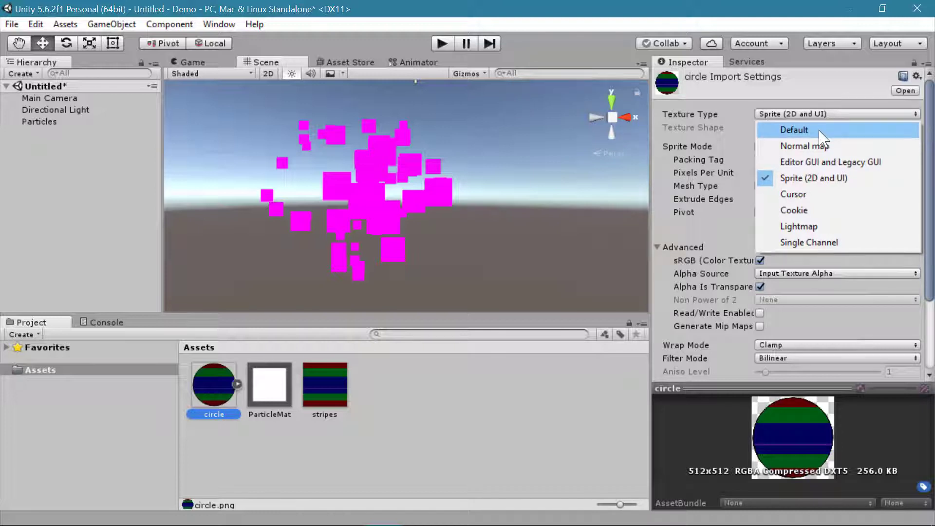
left_click(832, 135)
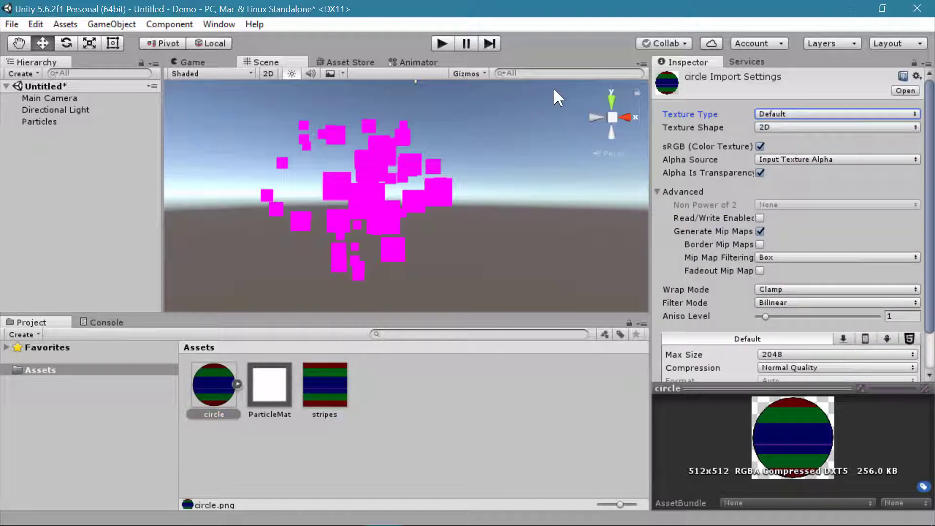
scroll(827, 276, "down", 2)
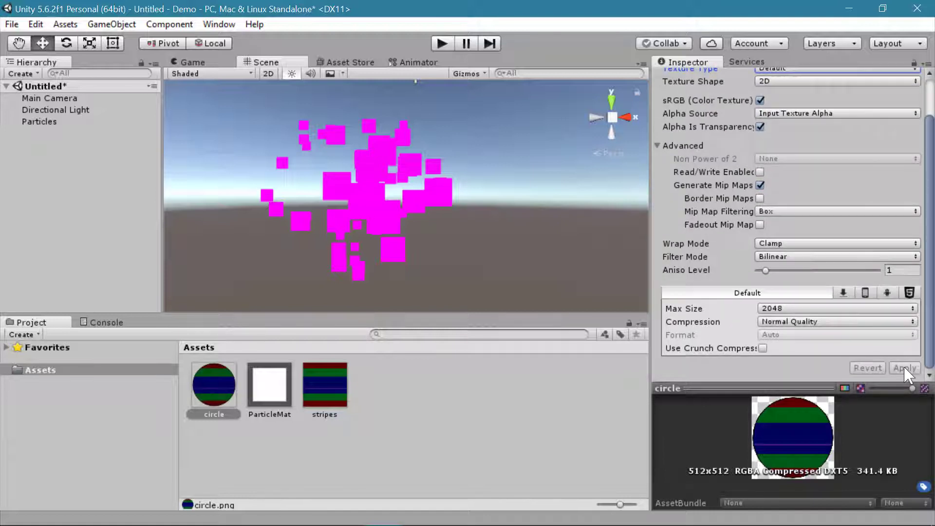
scroll(814, 260, "up", 2)
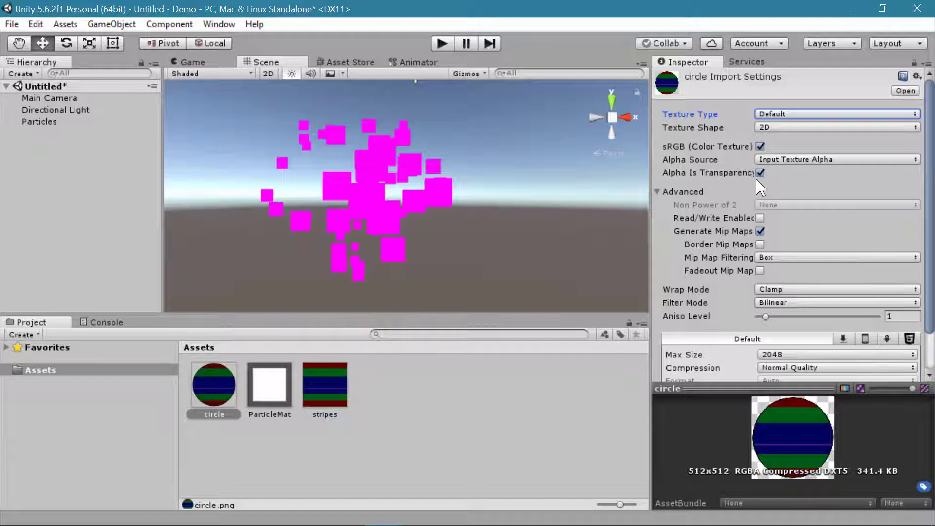
- Assign ParticleMat as the Renderer material of the Particles object
left_click(383, 217)
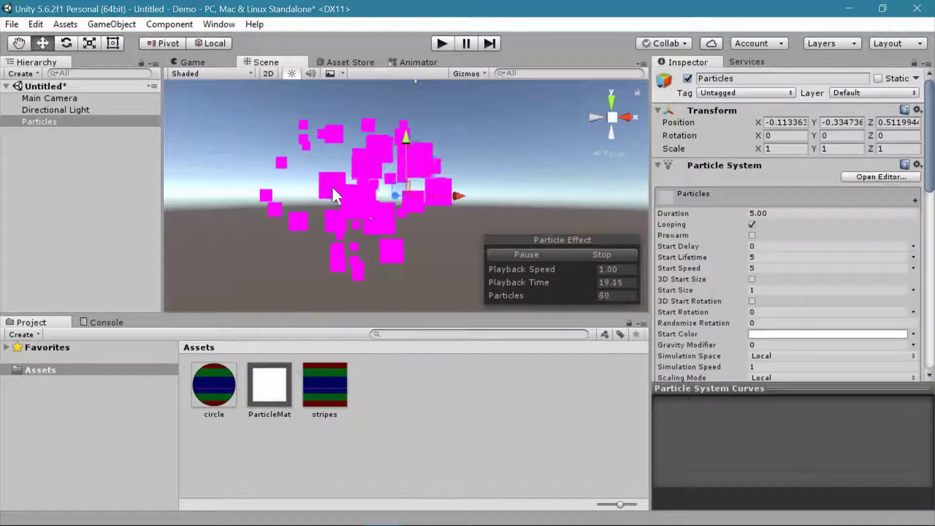
scroll(720, 242, "down", 15)
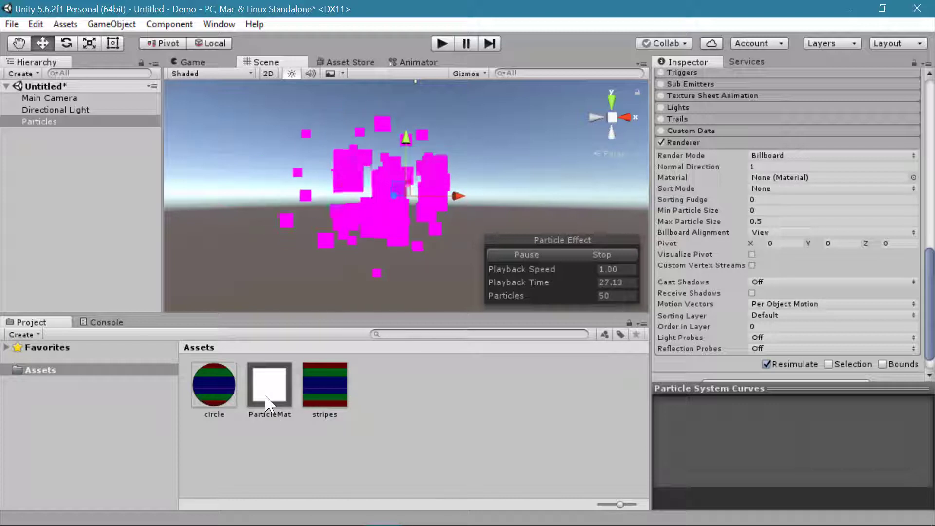
left_click_drag(271, 398, 802, 177)
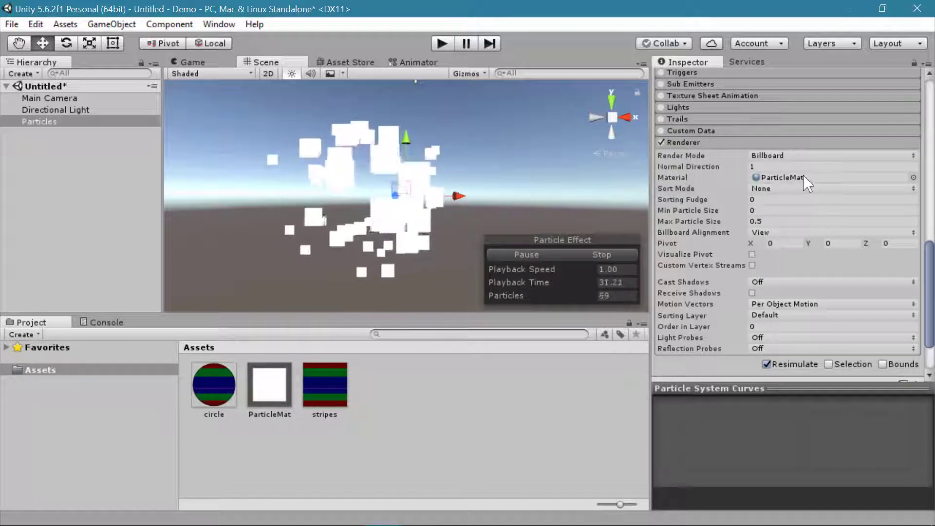
- Assign the circle image as ParticleMat's particle texture and test the effect in play mode
left_click(269, 384)
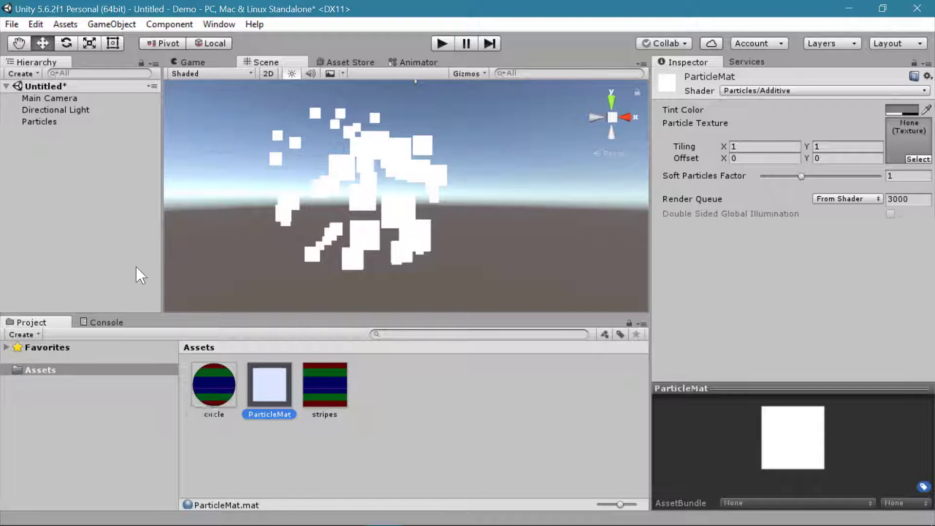
left_click_drag(214, 385, 803, 191)
left_click_drag(907, 130, 908, 133)
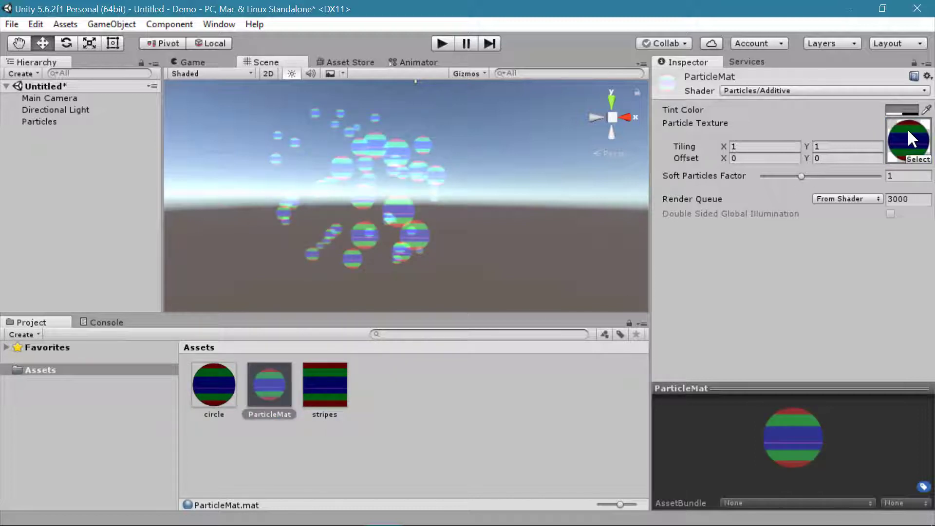
left_click(442, 44)
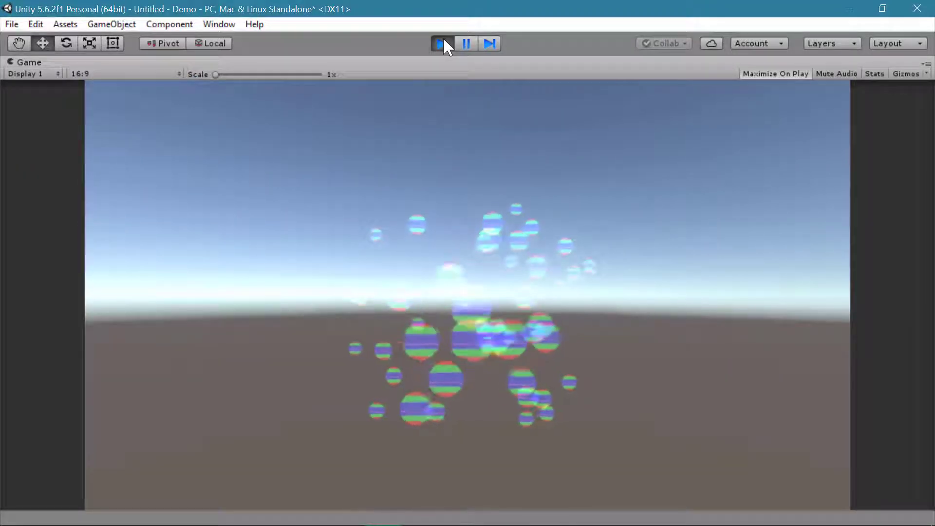
left_click(443, 43)
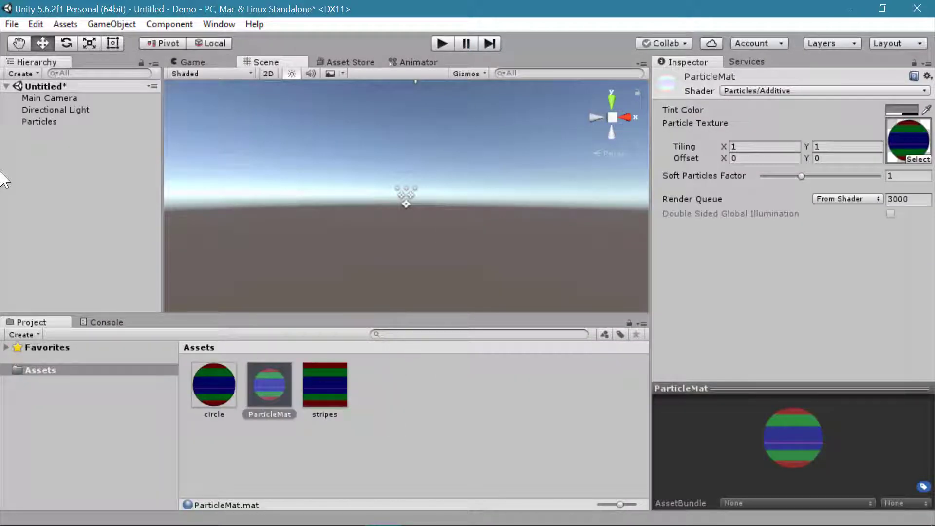
- Select the Particles object and review its main settings, including Duration and Start Lifetime
left_click(41, 122)
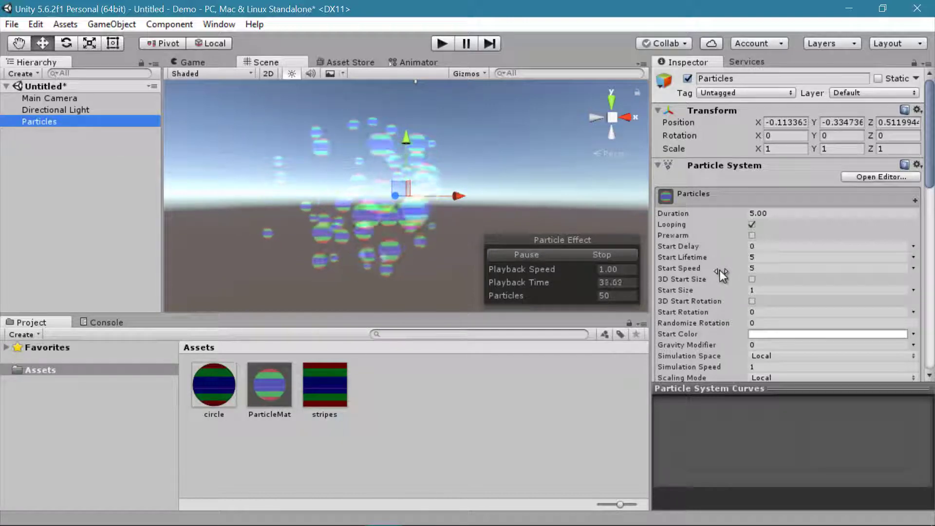
scroll(716, 262, "down", 5)
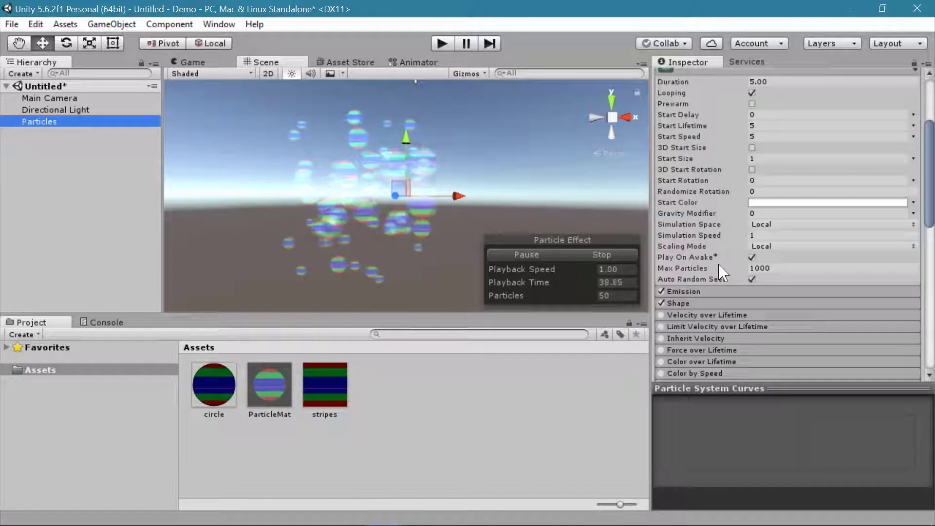
scroll(721, 275, "down", 2)
scroll(726, 223, "up", 4)
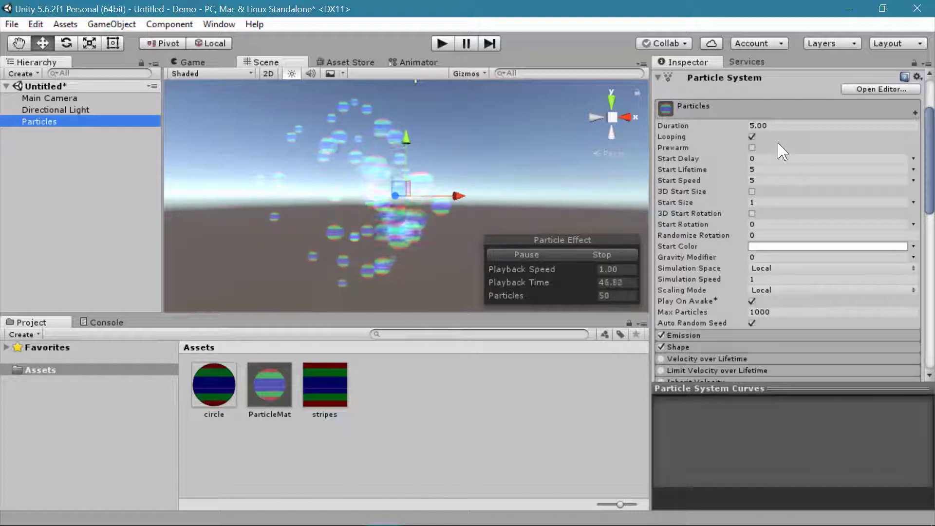
left_click(784, 125)
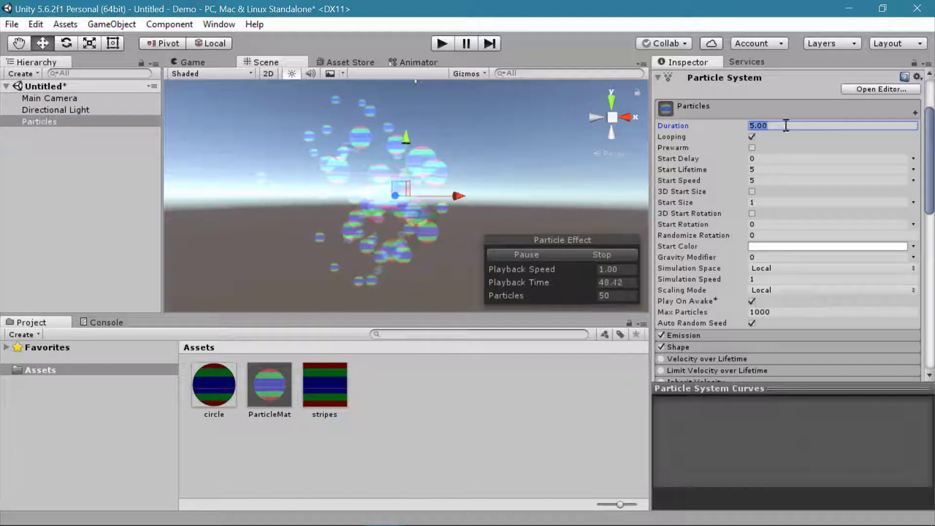
left_click(775, 170)
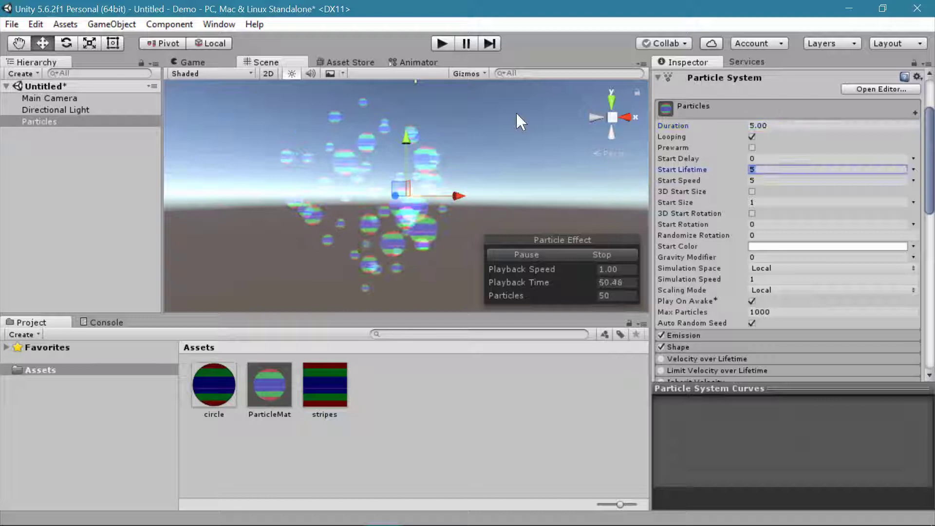
- Try a Start Speed of 2 and of 1 on the particle system
left_click(776, 180)
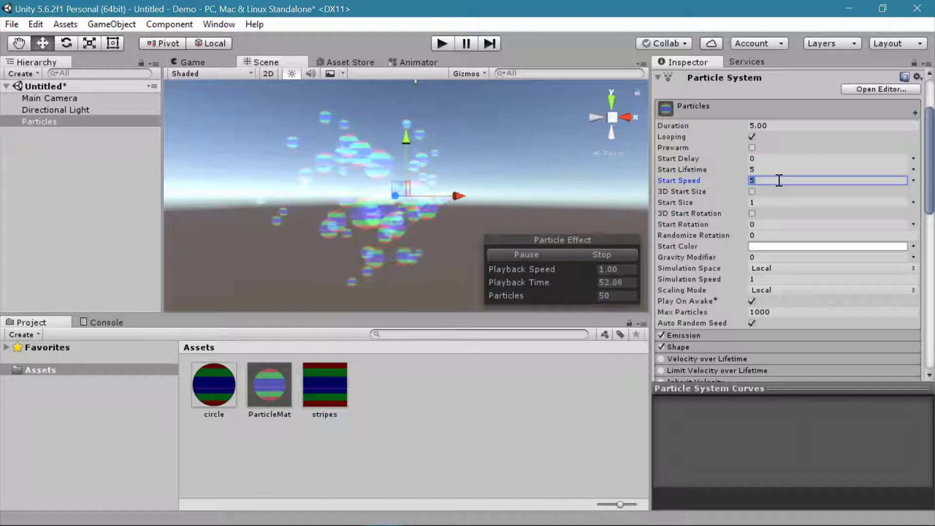
type("2")
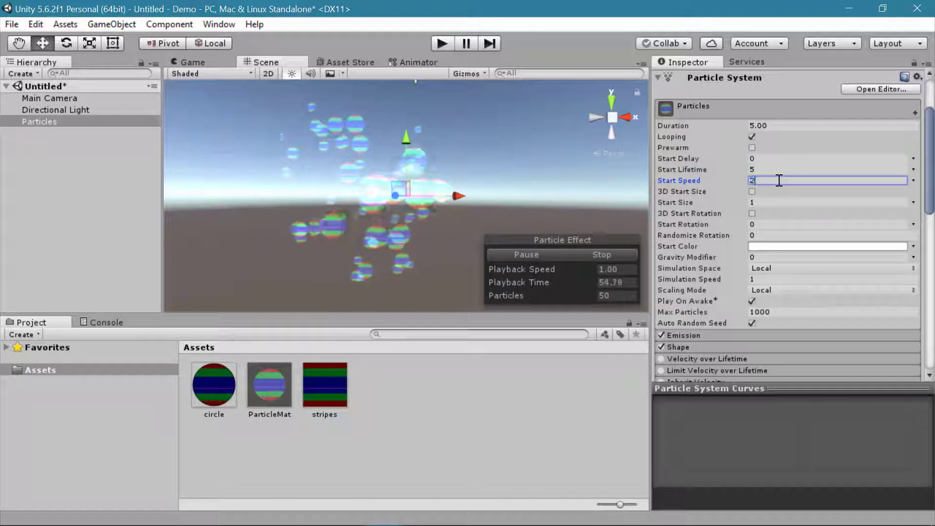
key("BackSpace")
type("1")
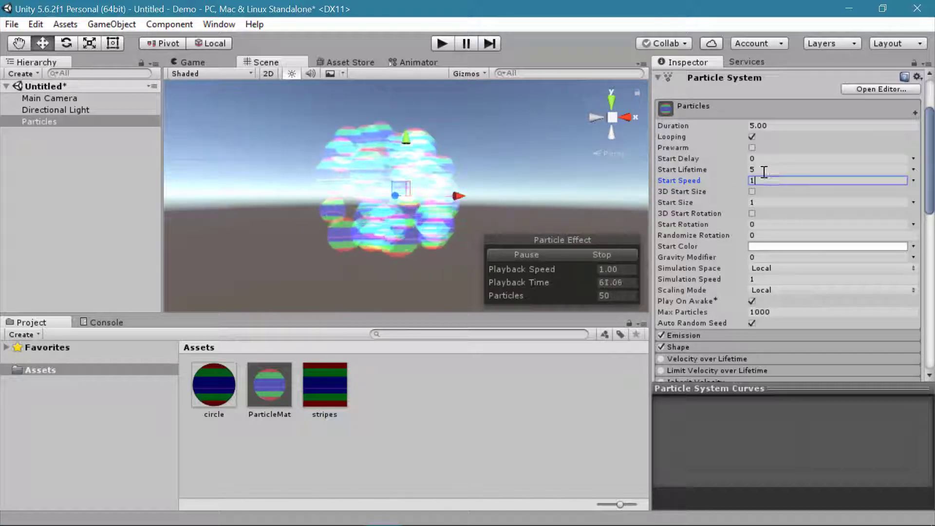
- Set the particle system's Start Lifetime to 1 and its Start Speed to 5
key("shift+Tab")
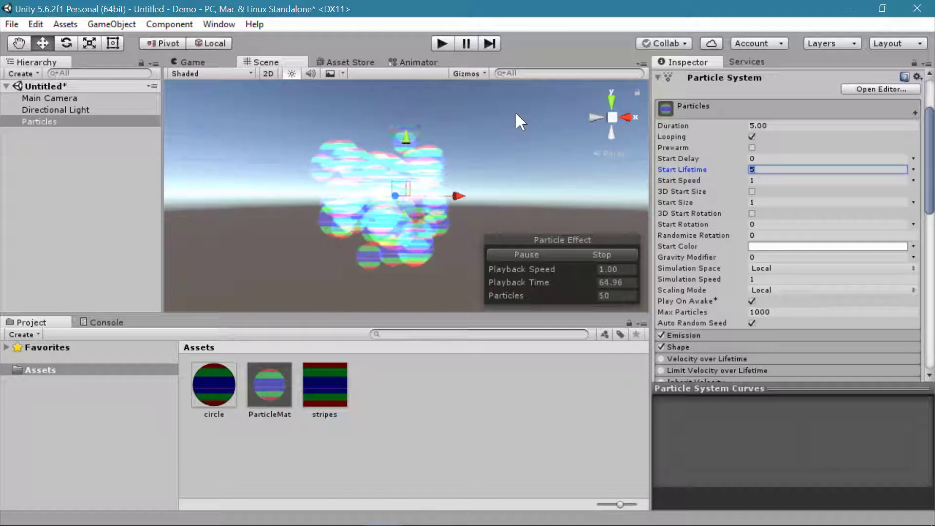
type("1")
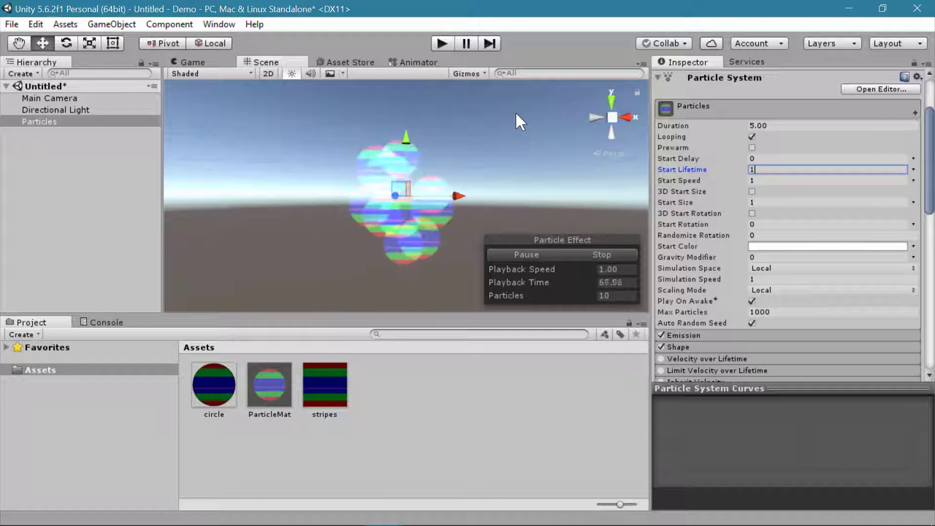
left_click(773, 181)
type("5")
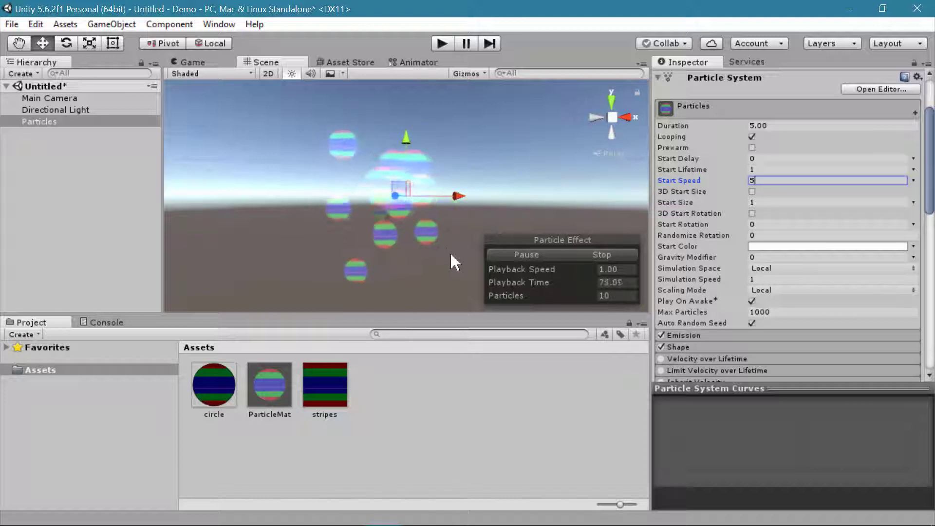
- Turn off looping for the particle system
left_click(785, 125)
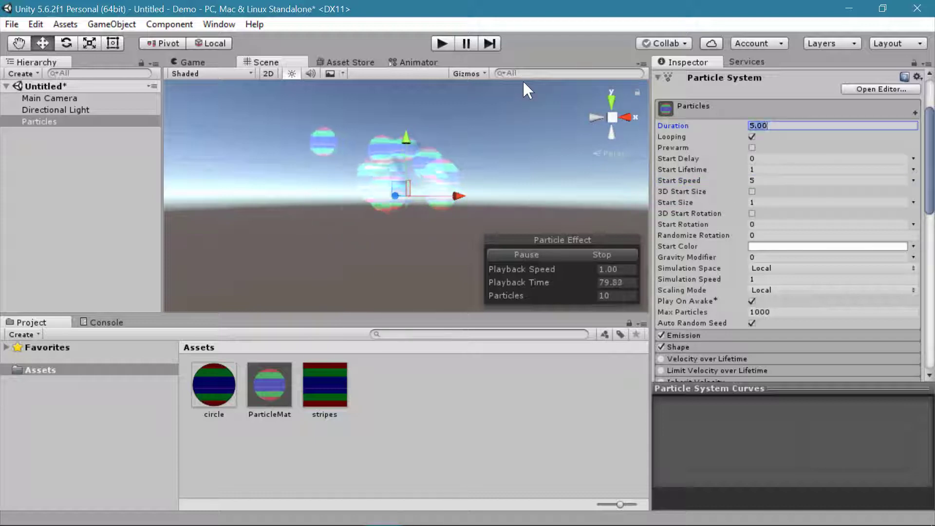
left_click(752, 137)
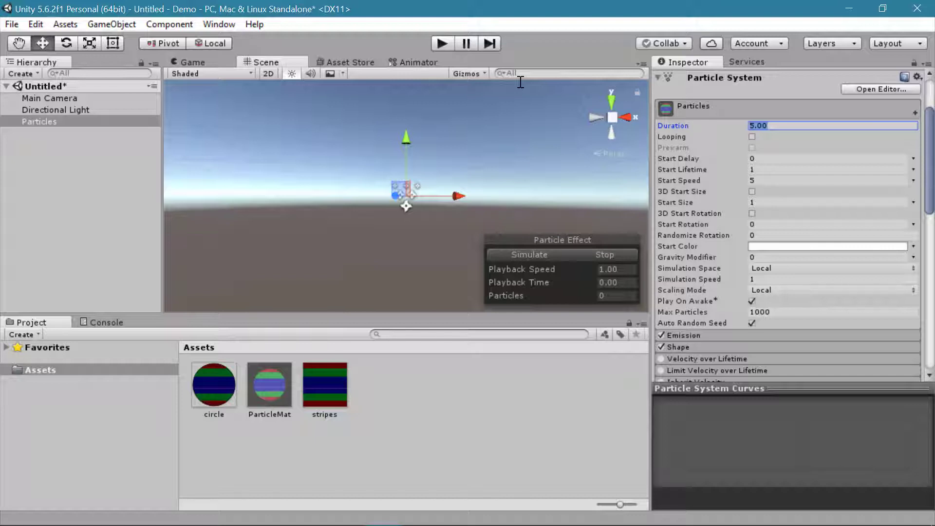
- Set the particle system's Duration to 3 and preview a single non-looping run of the effect
left_click(553, 253)
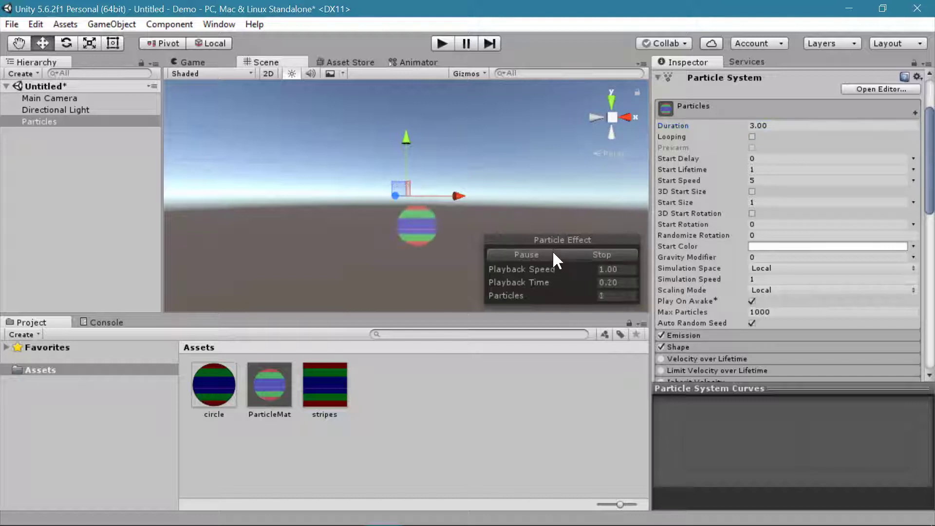
left_click(595, 250)
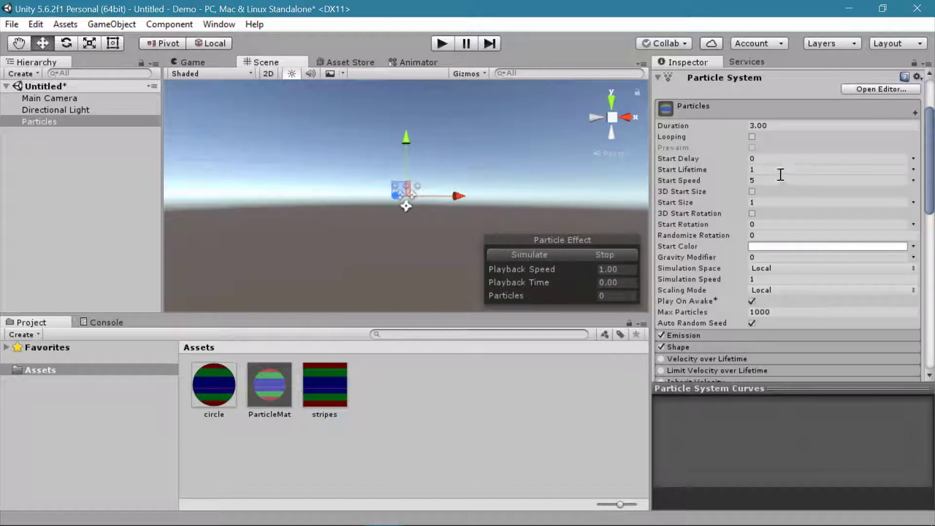
- Turn looping back on and simulate the particles with a Start Speed of 2
left_click(752, 137)
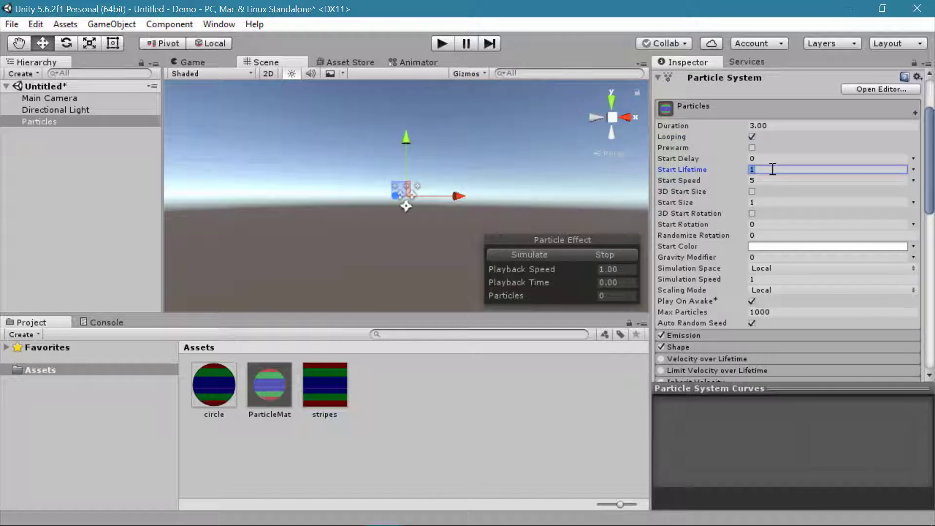
scroll(774, 173, "down", 3)
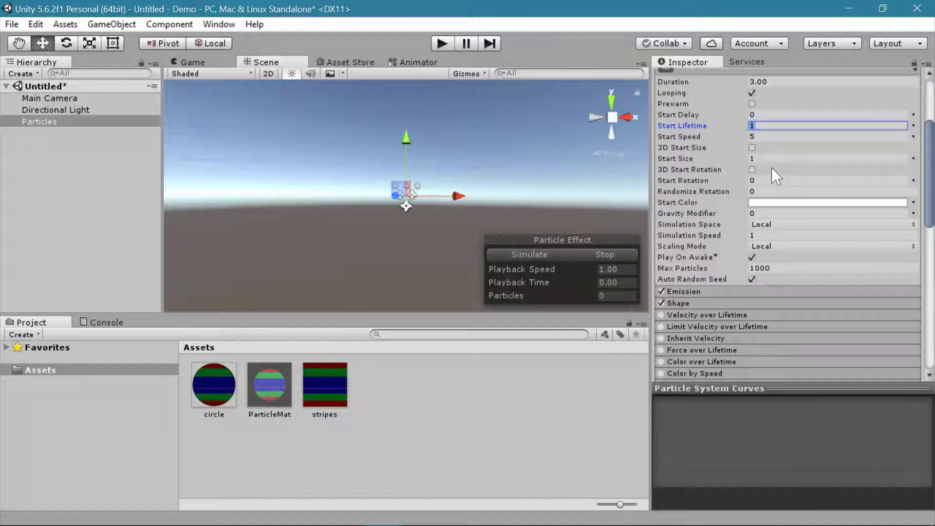
left_click(773, 137)
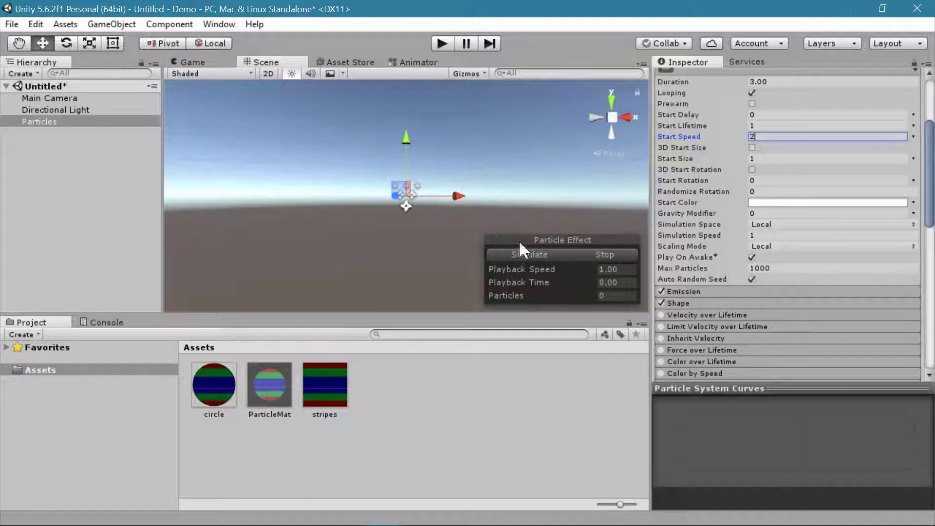
type("2")
left_click(540, 253)
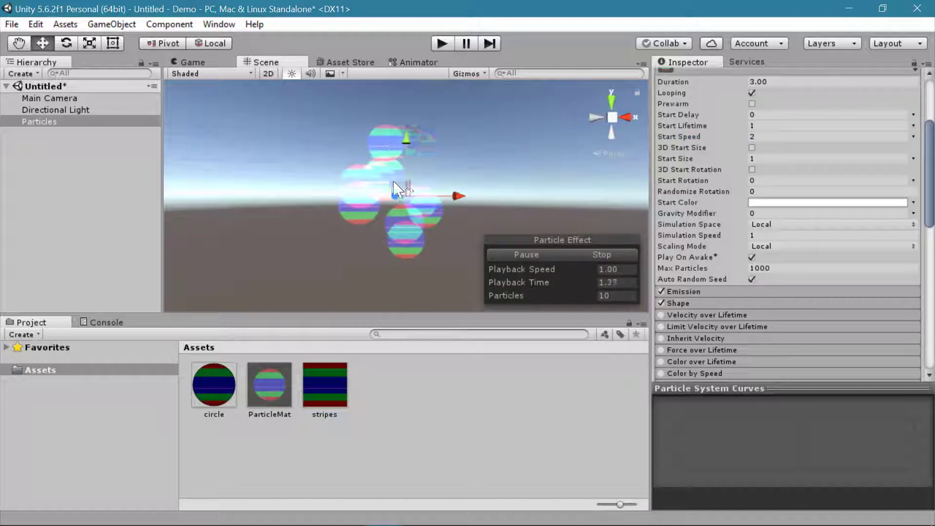
- Try a constant Start Size of 10 and of 2 on the running particles
left_click(784, 160)
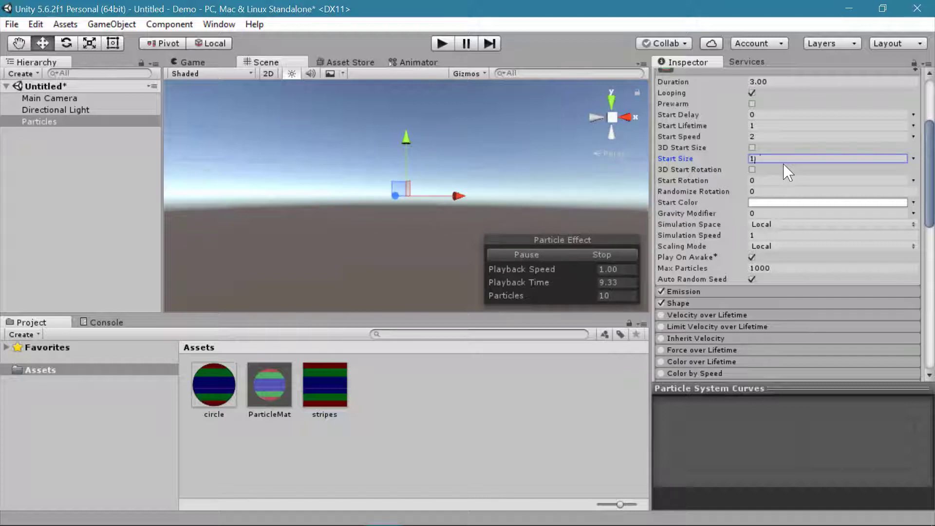
type("0")
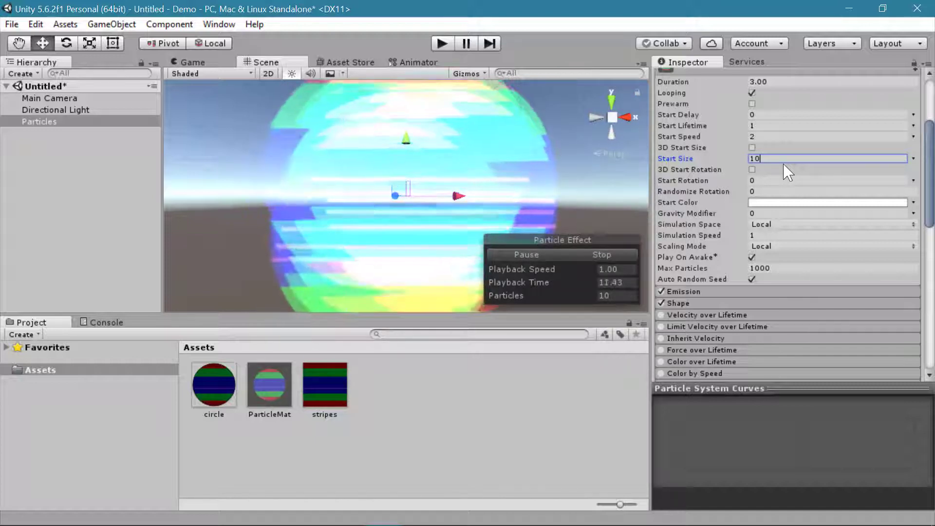
key("BackSpace")
type("2")
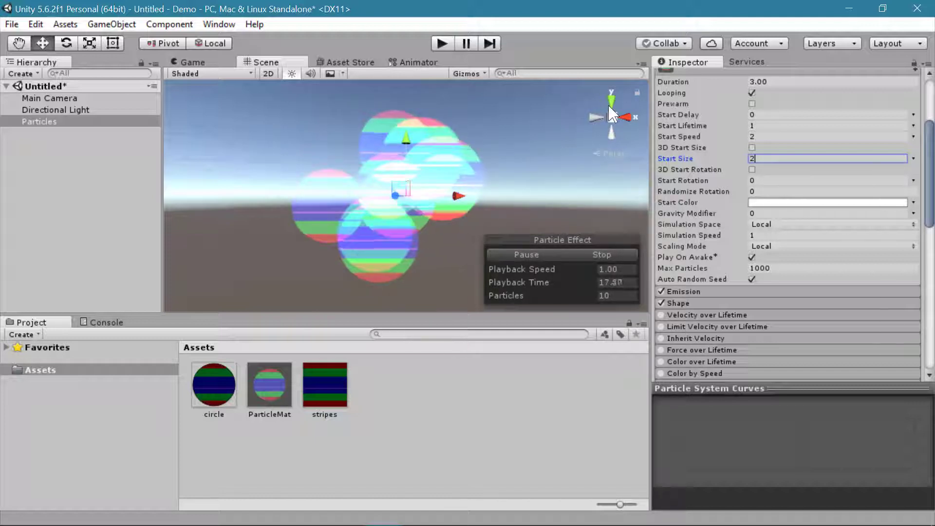
- Switch the Start Size to Random Between Two Constants, with a range of 1 to 5
left_click(913, 159)
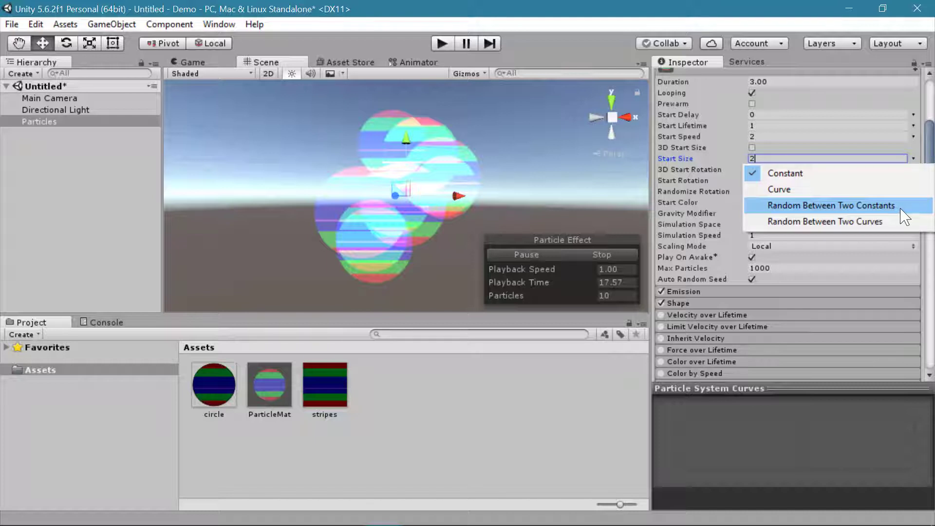
left_click(858, 205)
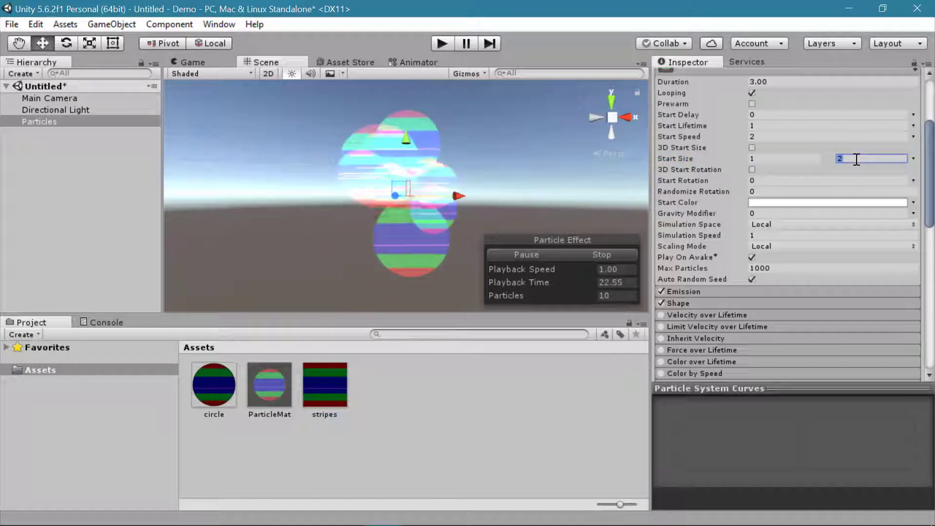
type("5")
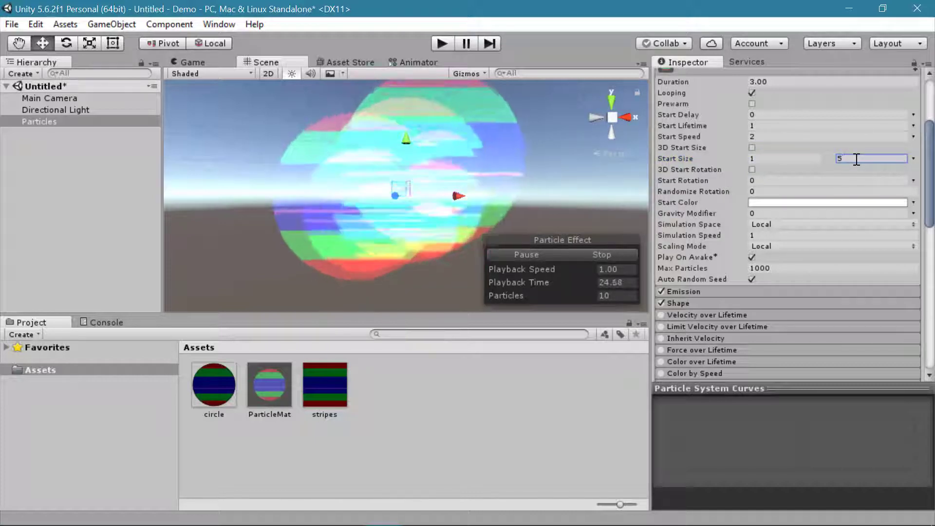
- Change the Start Size range to 0.1 to 1 and raise its minimum to 0.5
left_click(802, 157)
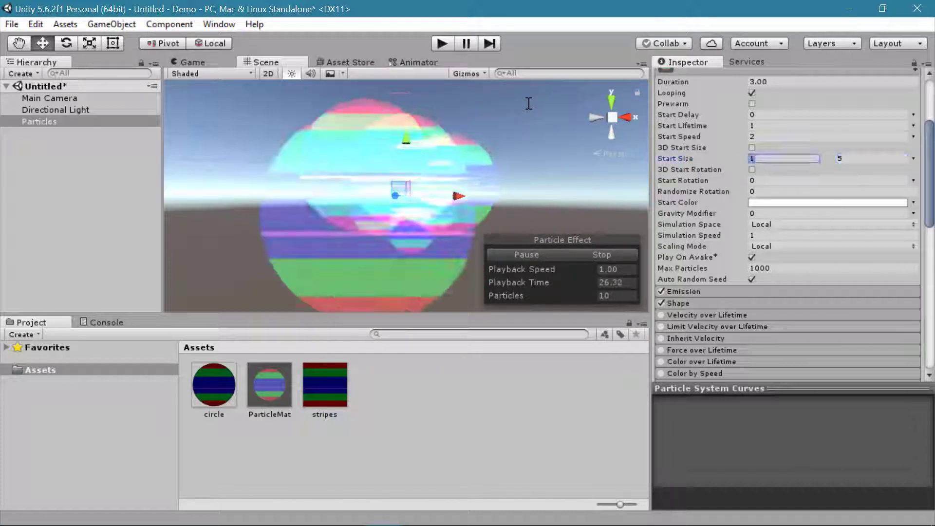
type("0.1")
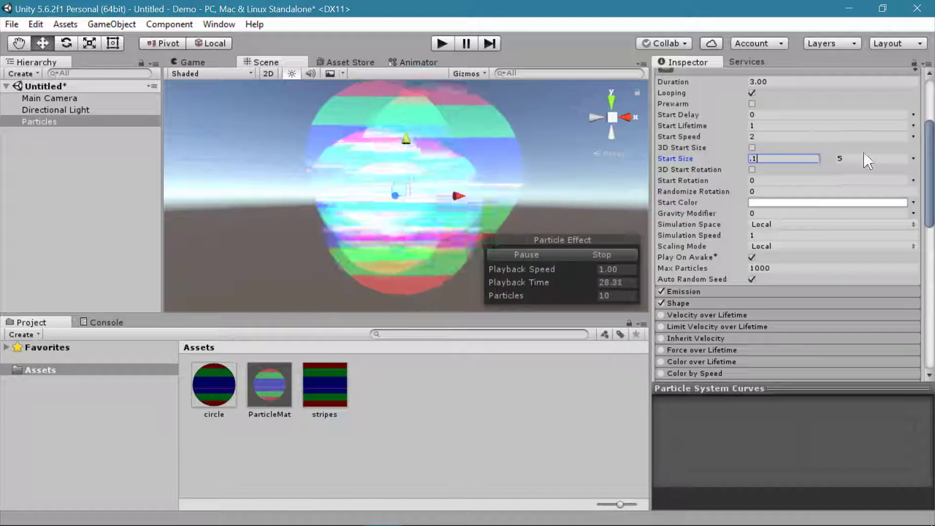
key("Tab")
type("1")
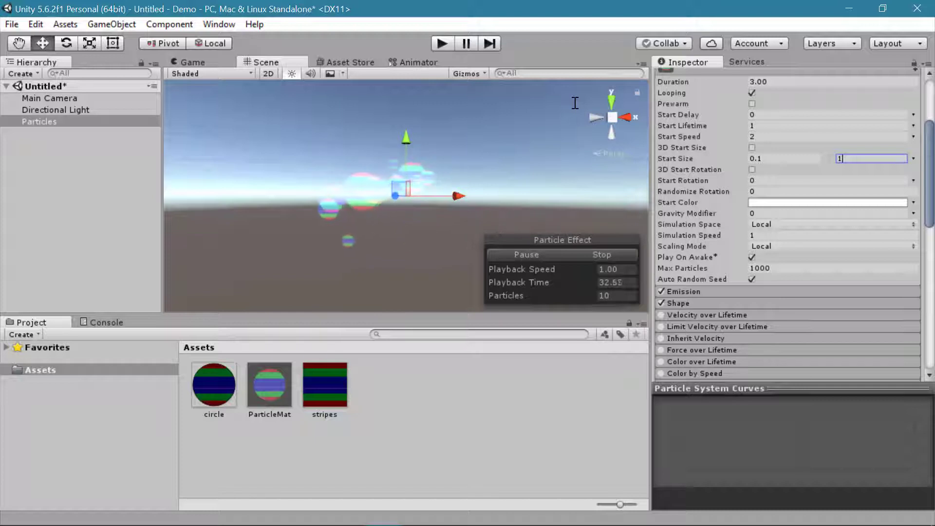
left_click(789, 159)
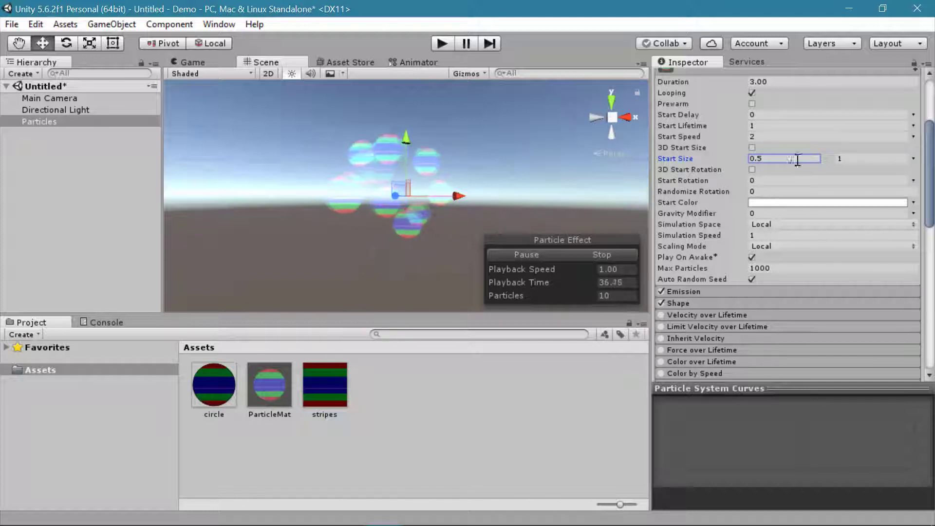
- Randomize the particles' Start Rotation between the two constants -90 and 90
left_click(774, 181)
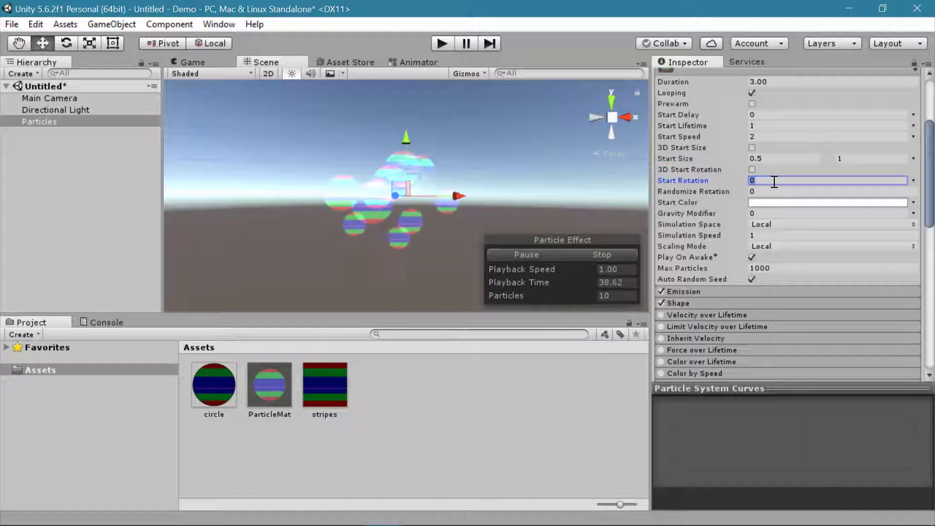
type("90")
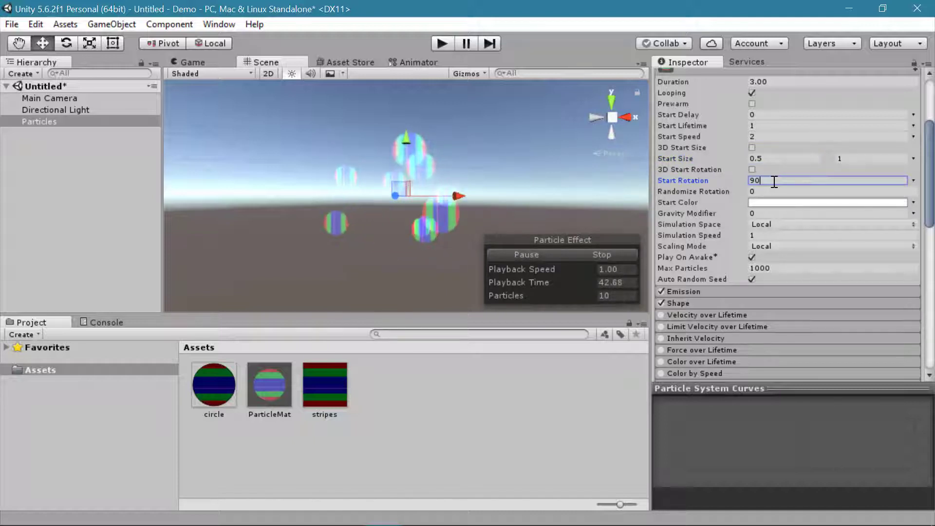
left_click(913, 180)
left_click(875, 232)
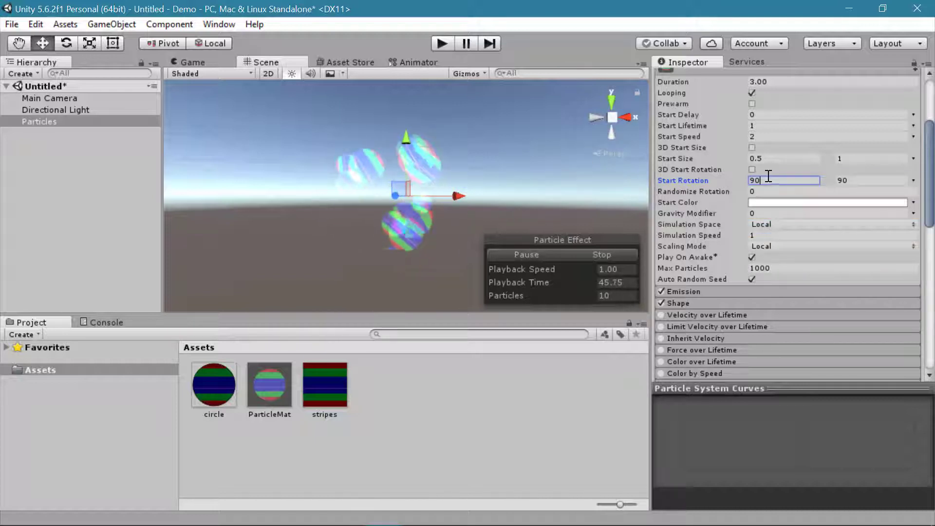
key("Return")
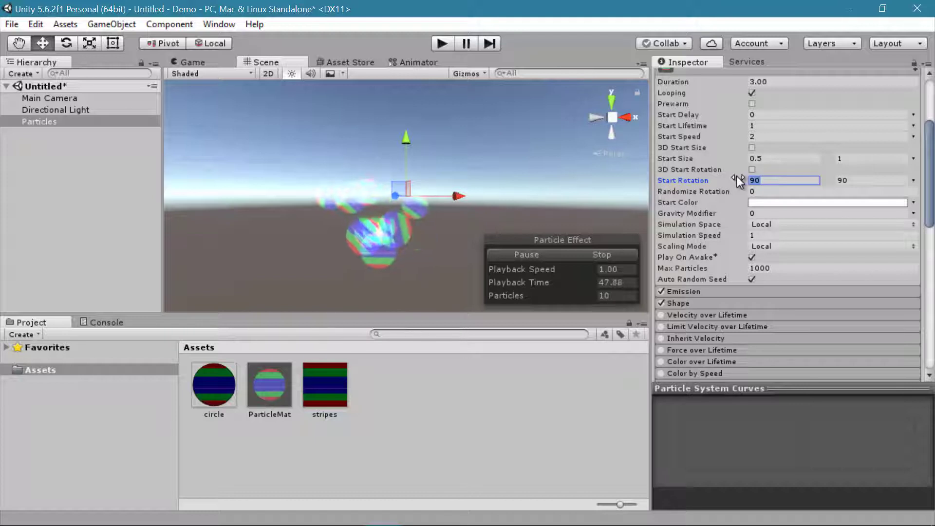
type("-")
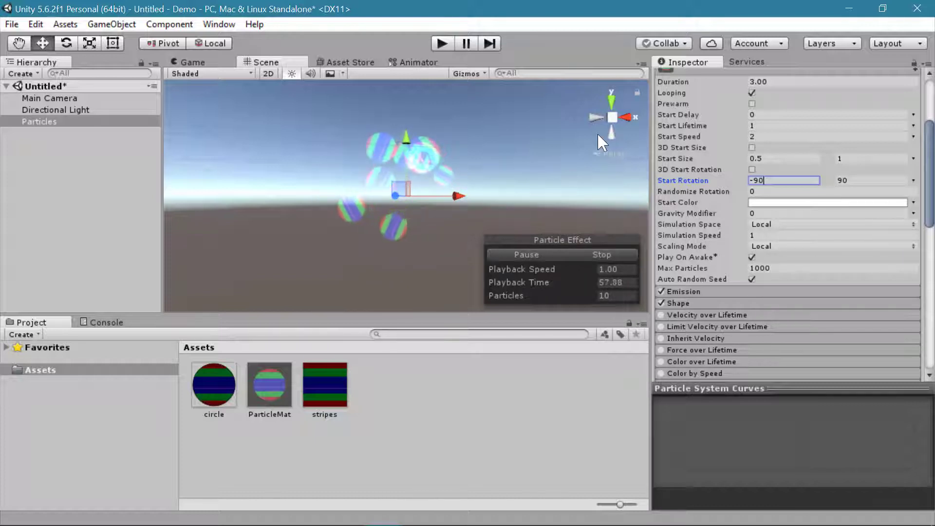
left_click(889, 202)
left_click_drag(579, 238, 464, 216)
left_click(621, 153)
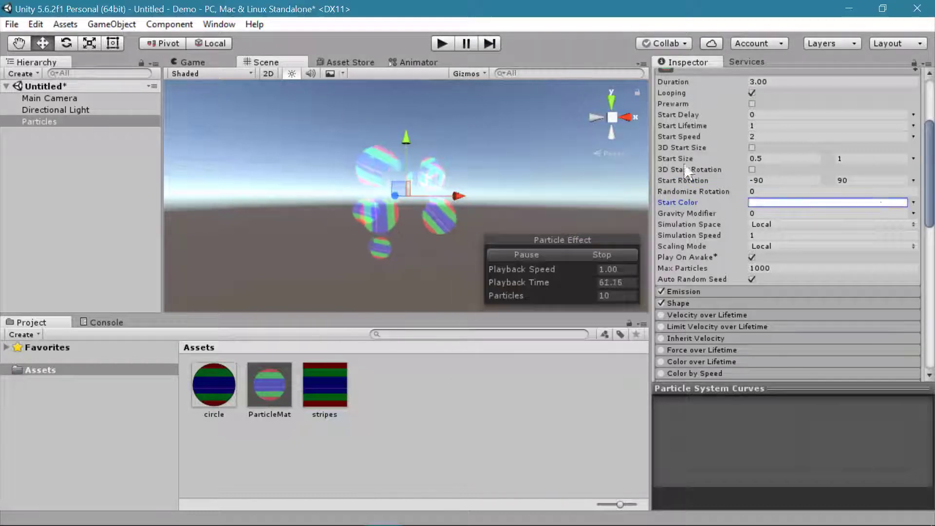
- Switch the Start Color to Random Between Two Colors and make the first color a saturated blue
left_click(914, 203)
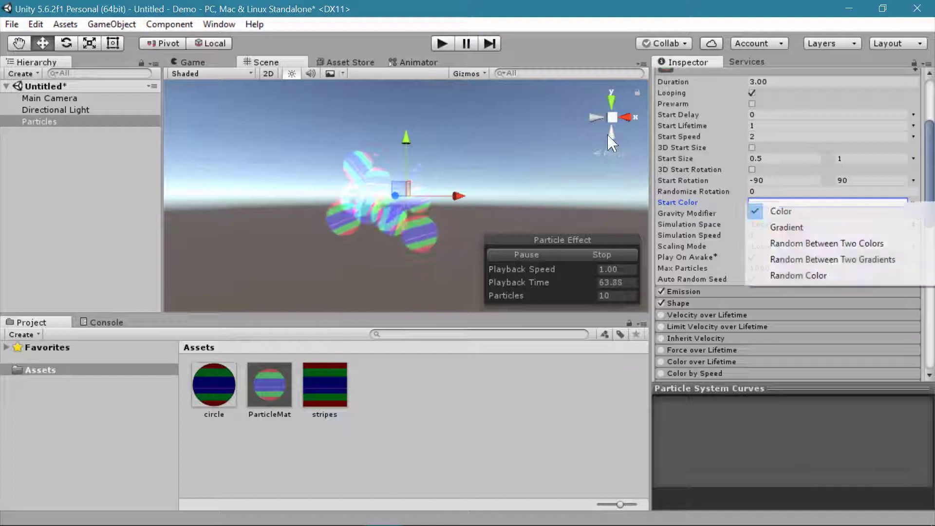
left_click(892, 245)
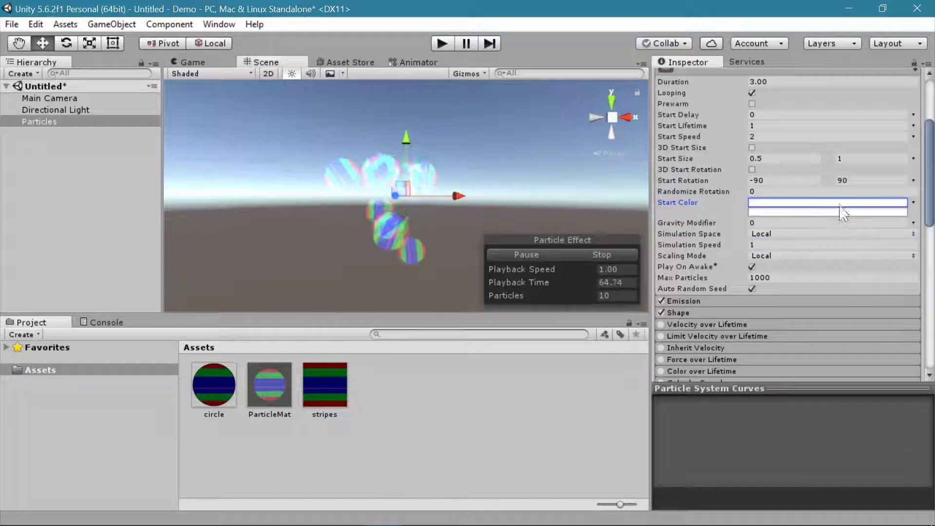
left_click(841, 204)
left_click(600, 246)
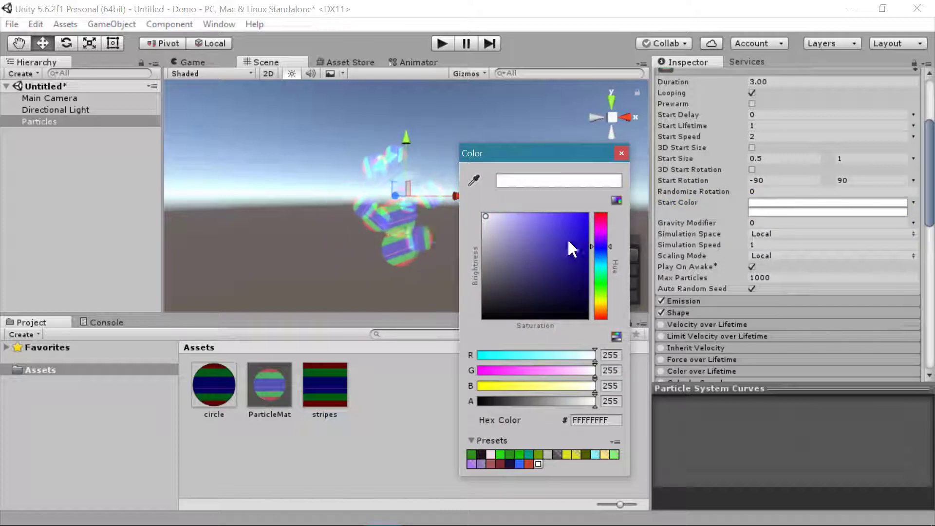
left_click(567, 238)
left_click(621, 152)
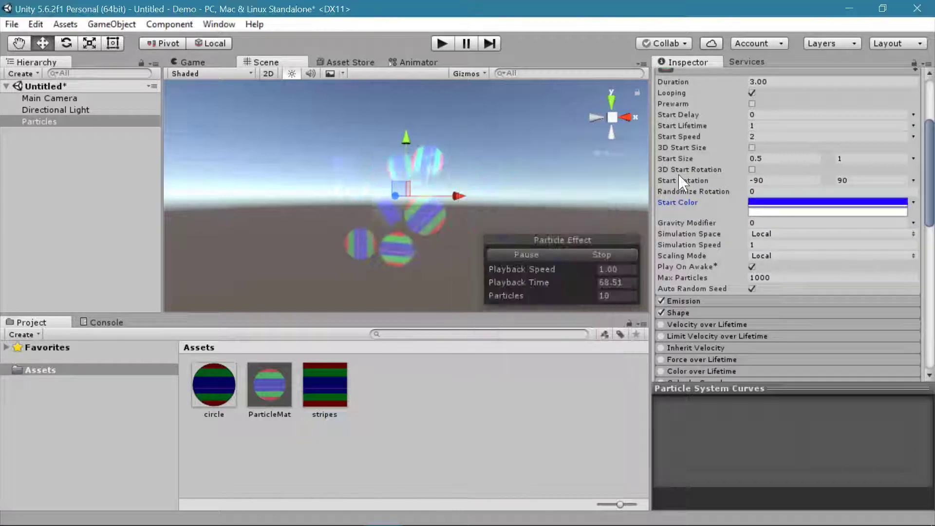
- Set the second random Start Color to bright yellow, hex FBFF00FF
left_click(804, 211)
left_click(602, 301)
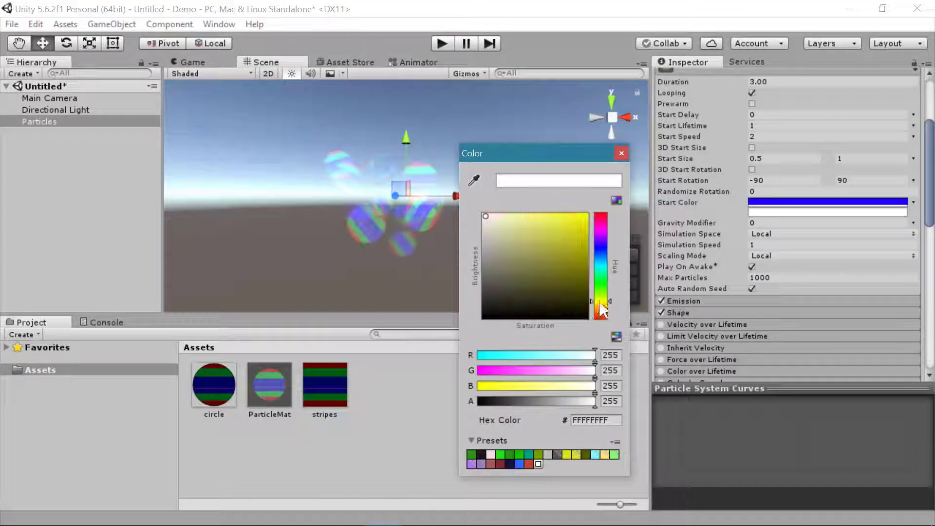
left_click(585, 216)
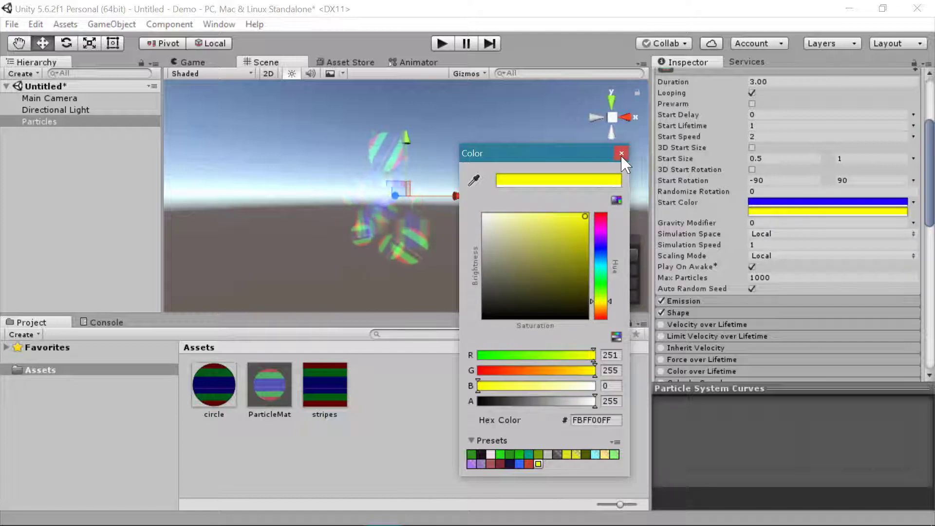
left_click(621, 154)
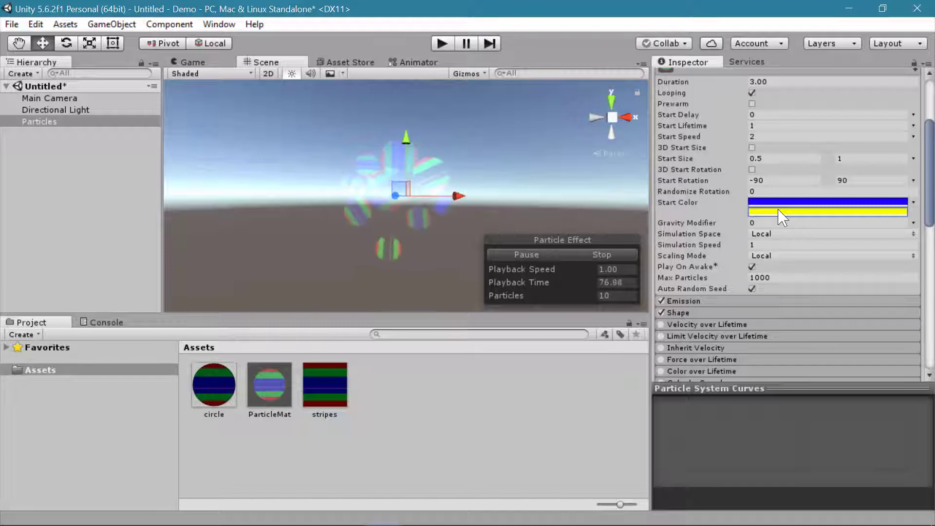
- Return the Start Color to a single Color and make it white, hex FFFFFFFF
scroll(826, 244, "down", 2)
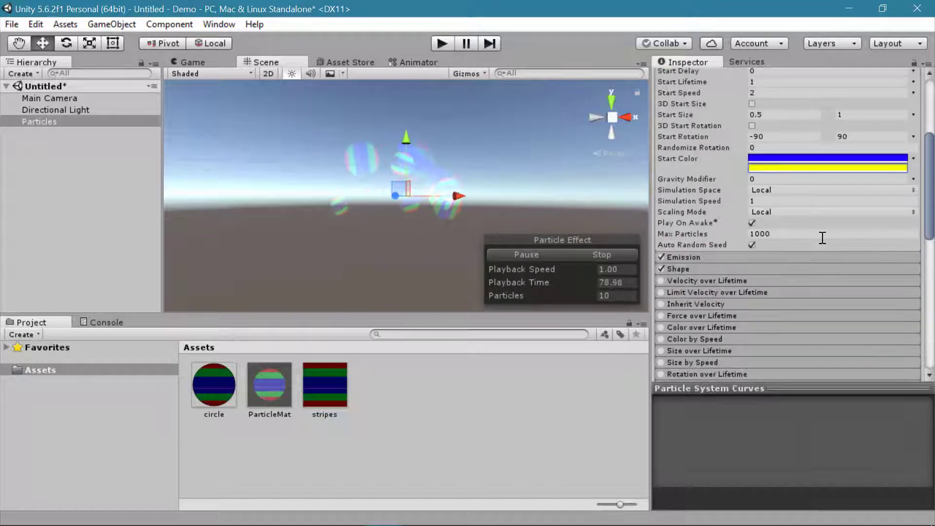
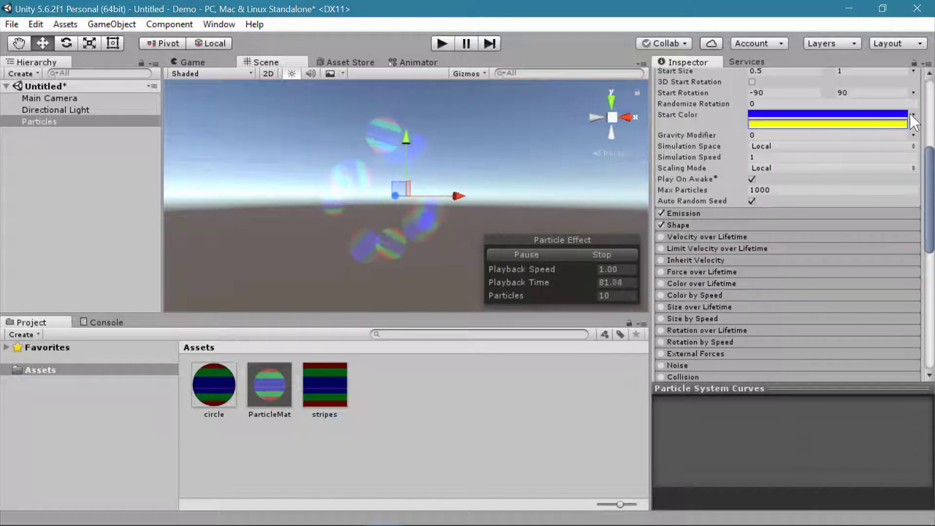
left_click(913, 115)
left_click(774, 181)
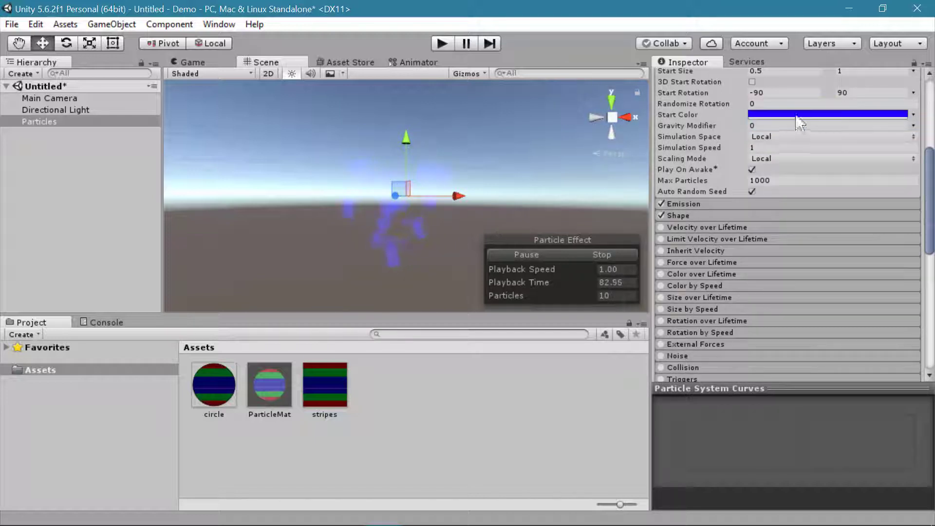
left_click(799, 115)
left_click(486, 216)
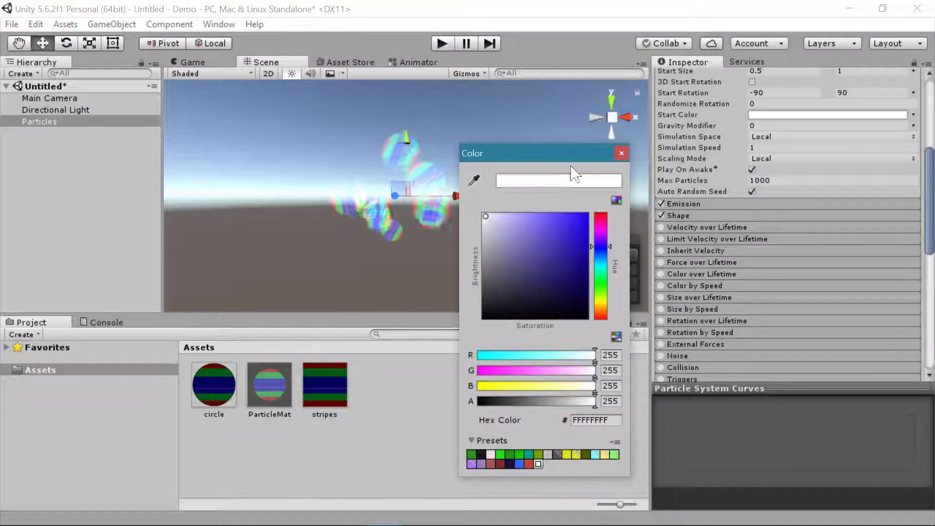
left_click(621, 154)
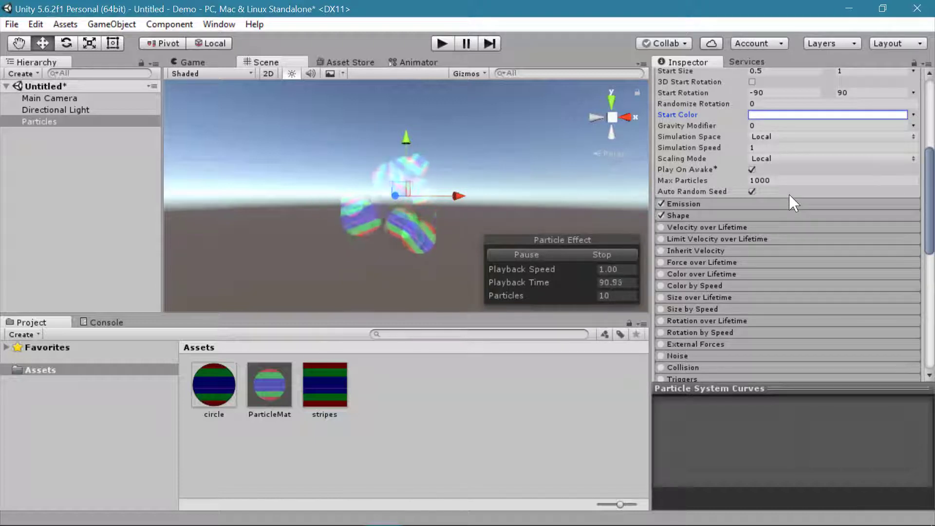
- Set the particle system's Max Particles to 200
key("Tab")
key("Tab")
key("Tab")
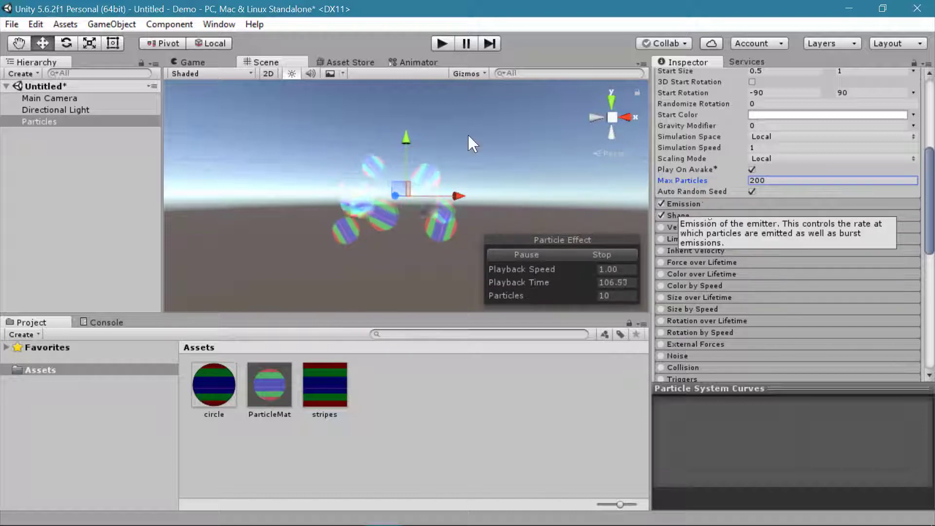
- In the Emission module, set Rate over Time to 0 and add a burst at time 0.00 with a minimum of 10 and maximum of 30
left_click(685, 203)
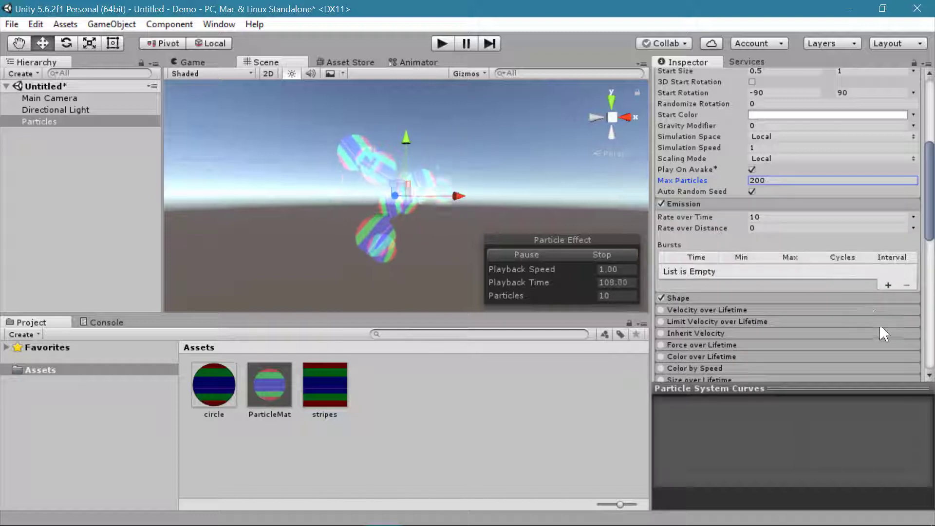
left_click(768, 216)
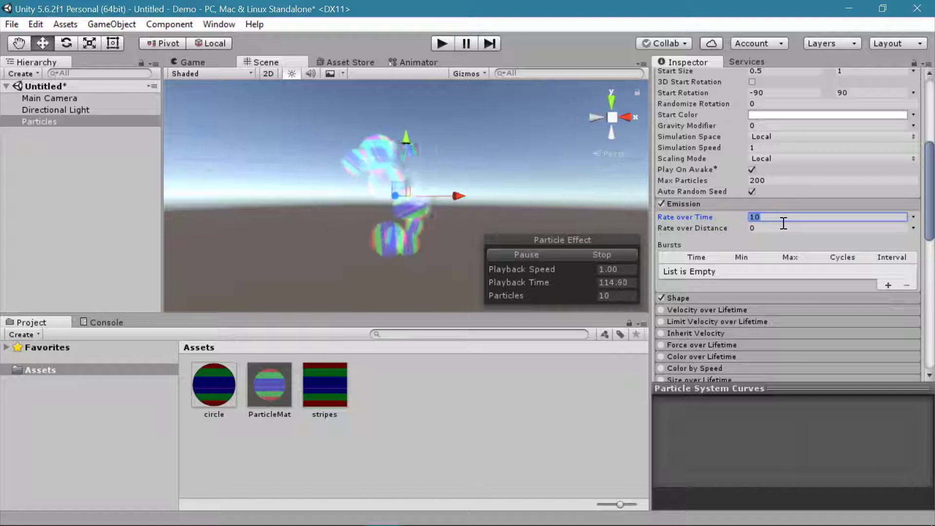
type("100")
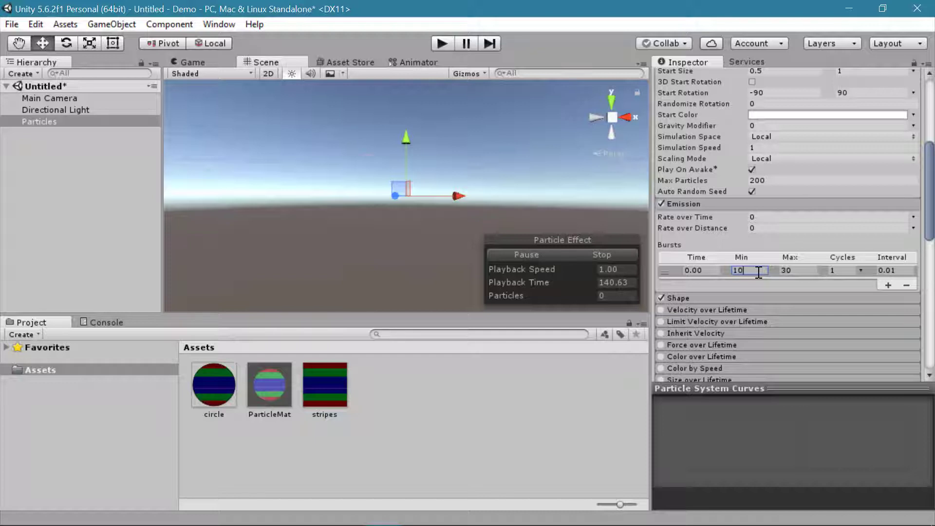
left_click(789, 270)
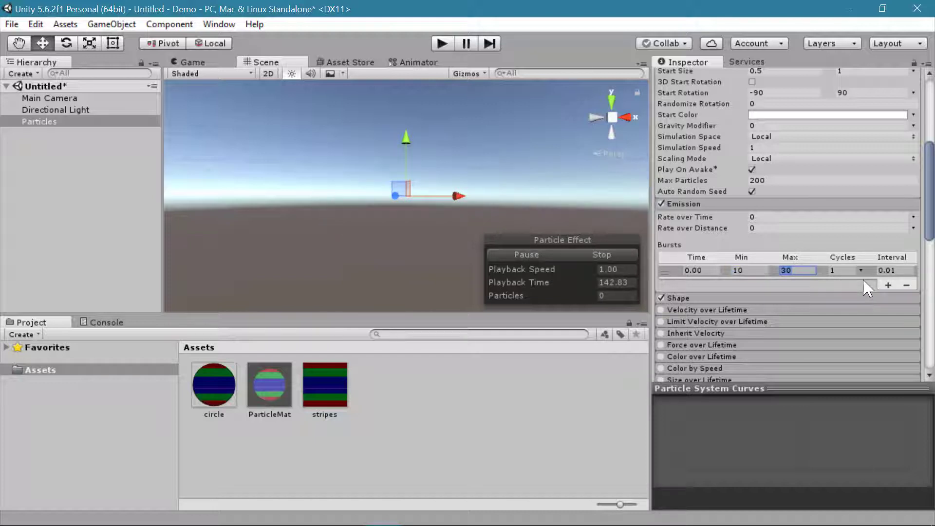
- Add two more emission bursts of 30 particles each, one at time 1.00 and one at time 2.00
left_click(889, 285)
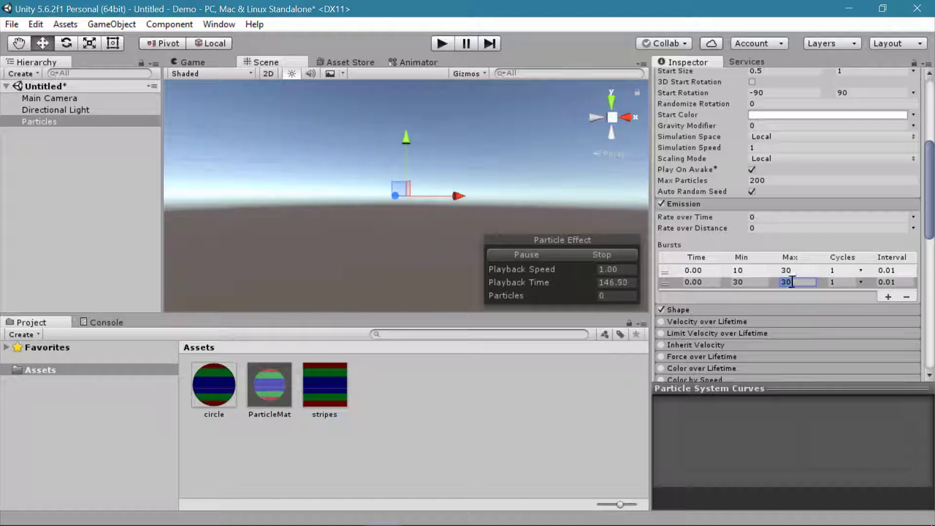
key("shift+Tab")
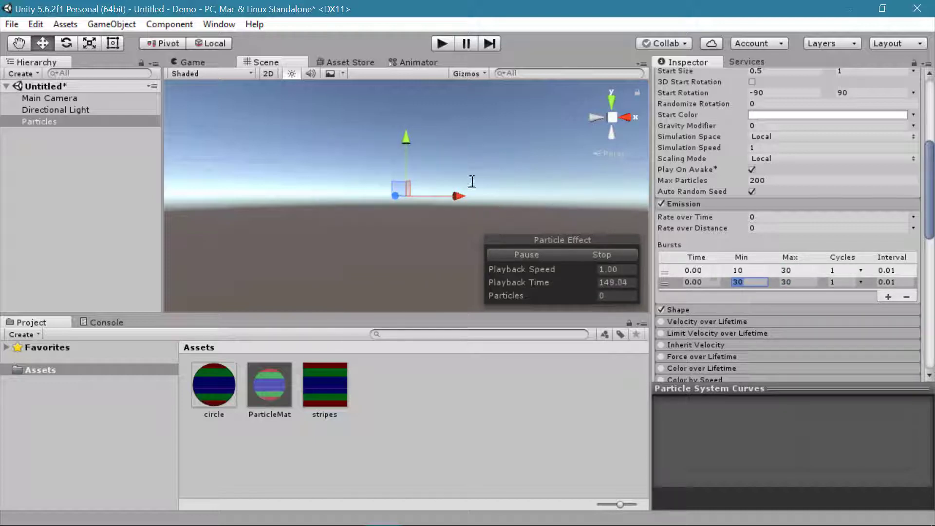
left_click(707, 282)
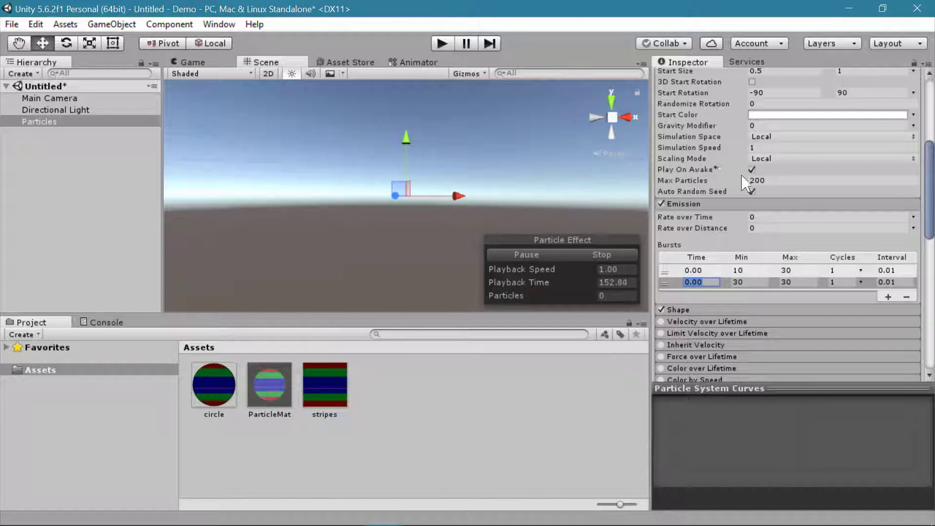
scroll(743, 184, "up", 5)
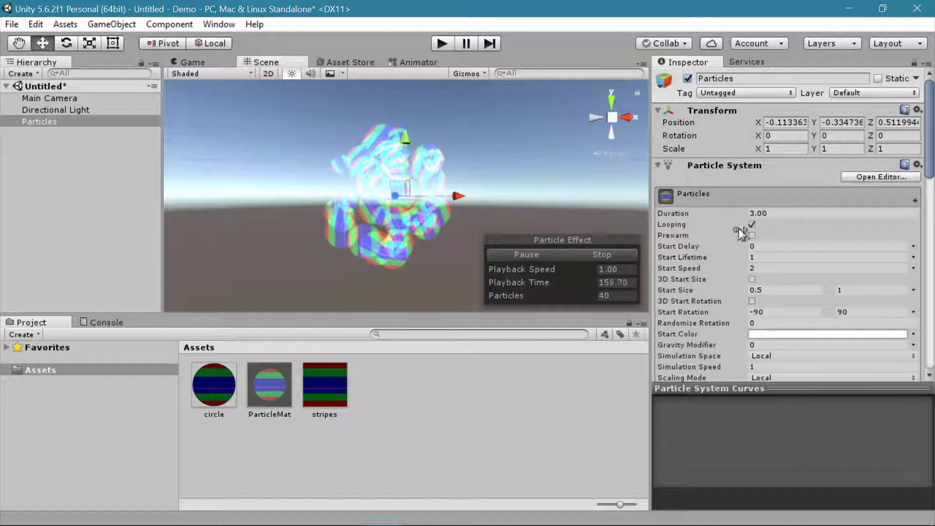
scroll(738, 228, "down", 5)
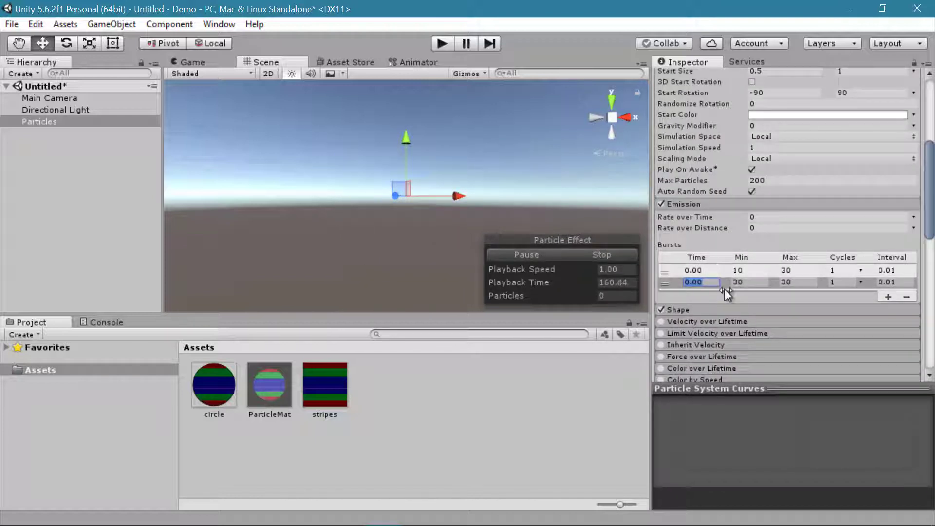
left_click(887, 296)
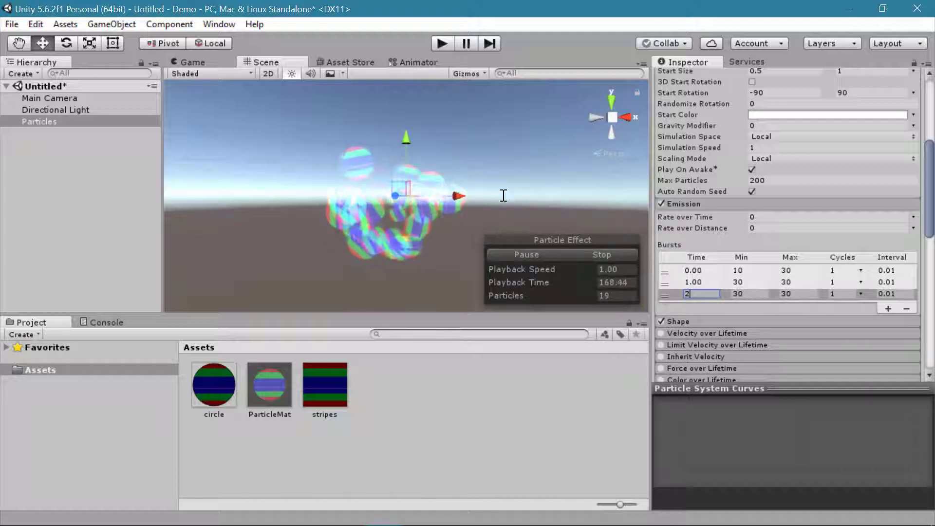
- Set the burst at time 0.00 to emit a minimum of 5 and a maximum of 10 particles
left_click(760, 269)
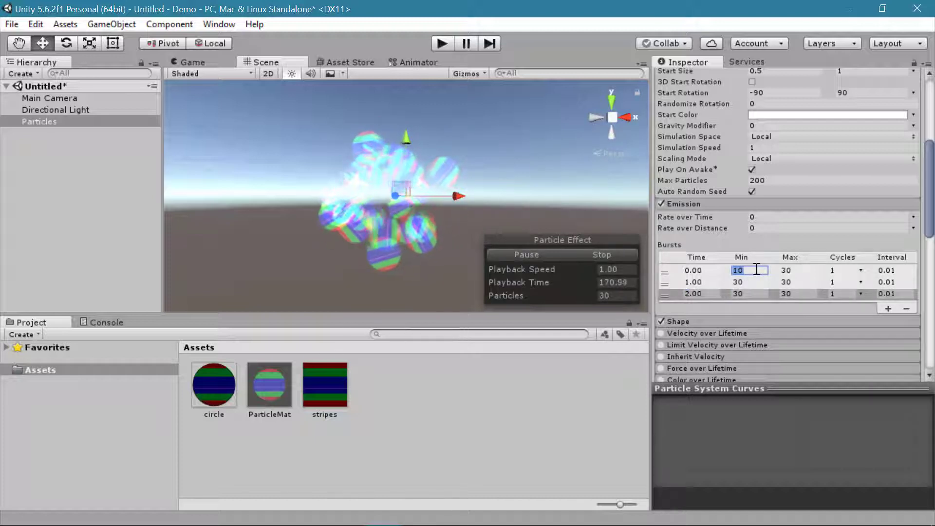
type("5")
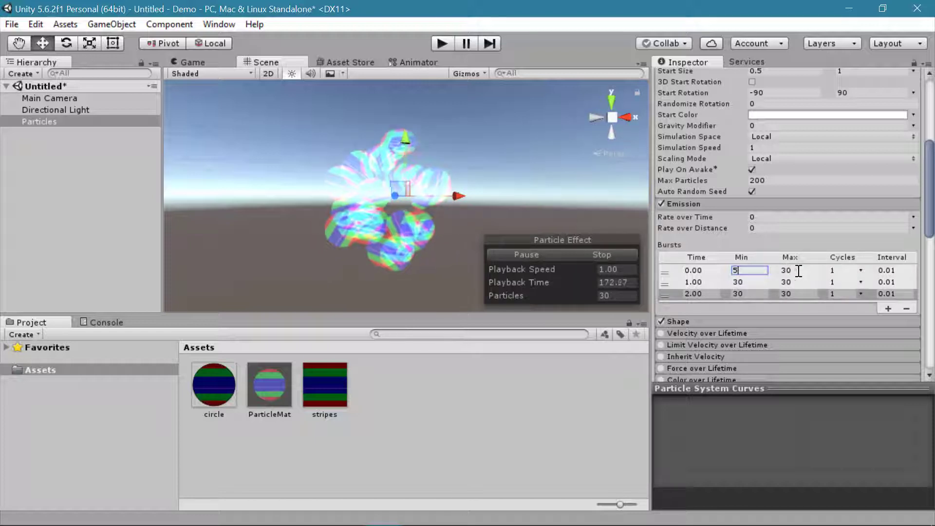
key("Tab")
type("10")
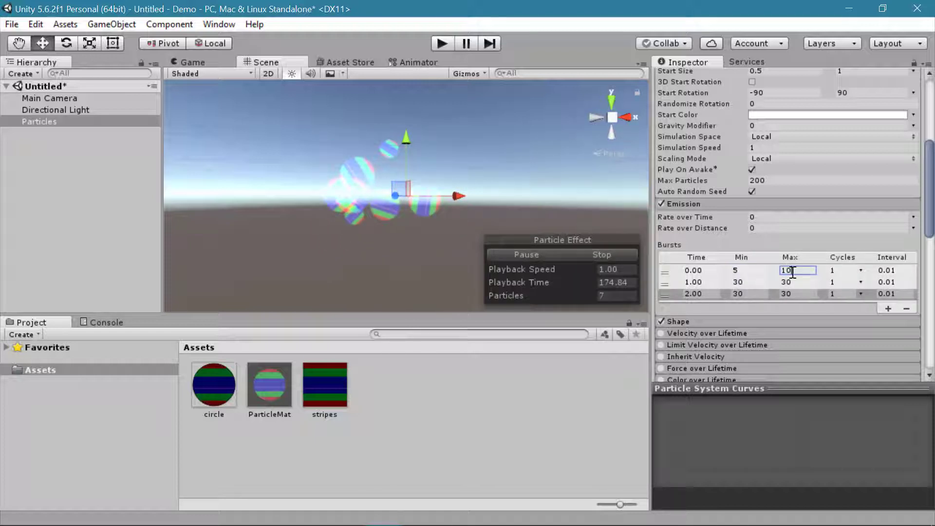
- Set the burst at time 1.00 to a minimum of 10 and maximum of 20, and the burst at 2.00 to a minimum of 20
left_click(759, 283)
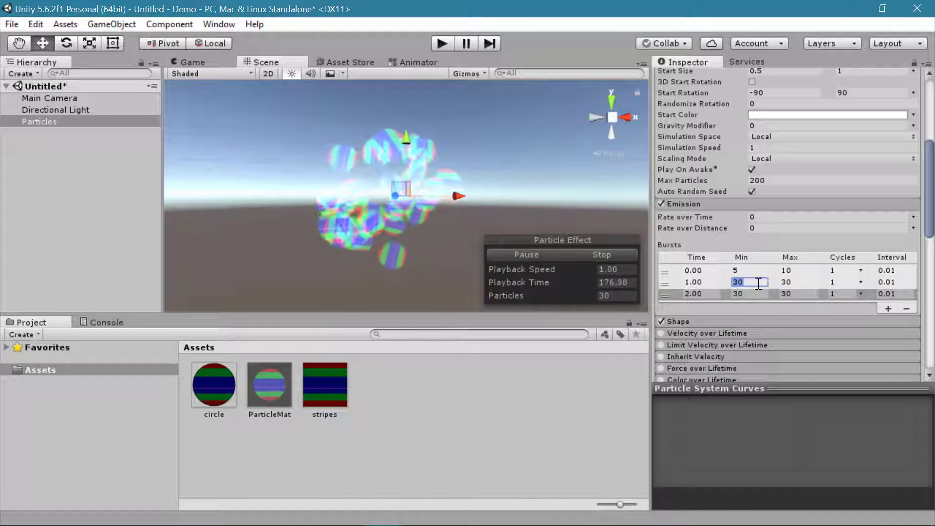
type("10")
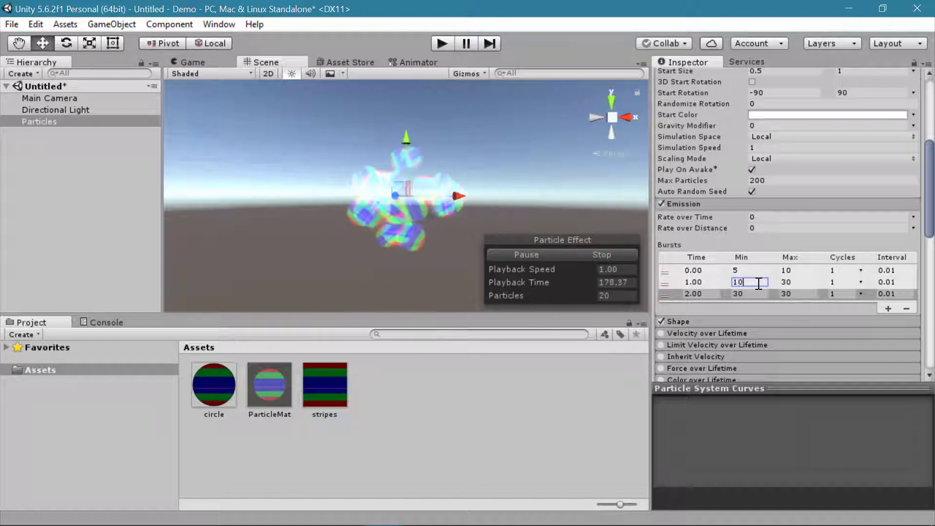
left_click(793, 281)
type("20")
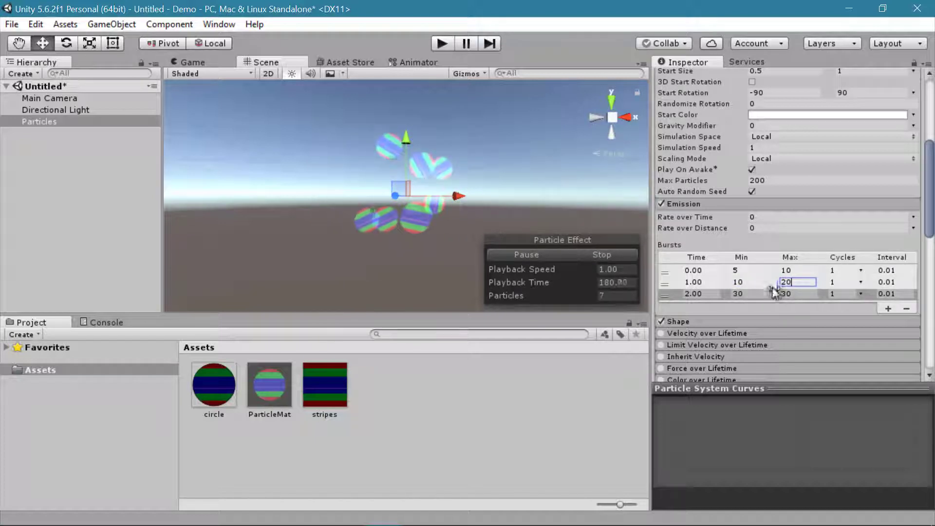
left_click(740, 294)
type("20")
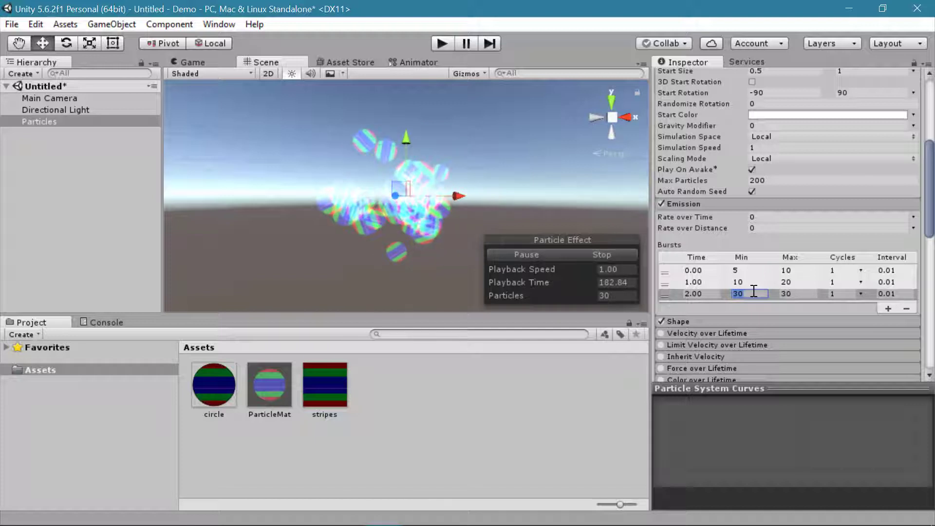
left_click(801, 296)
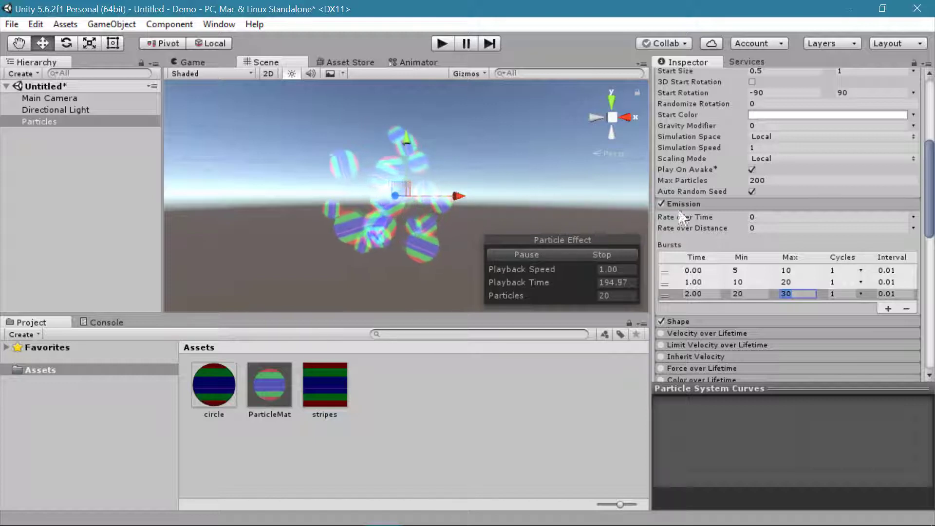
- Delete all three emission bursts and set Rate over Time to 20
left_click(680, 295)
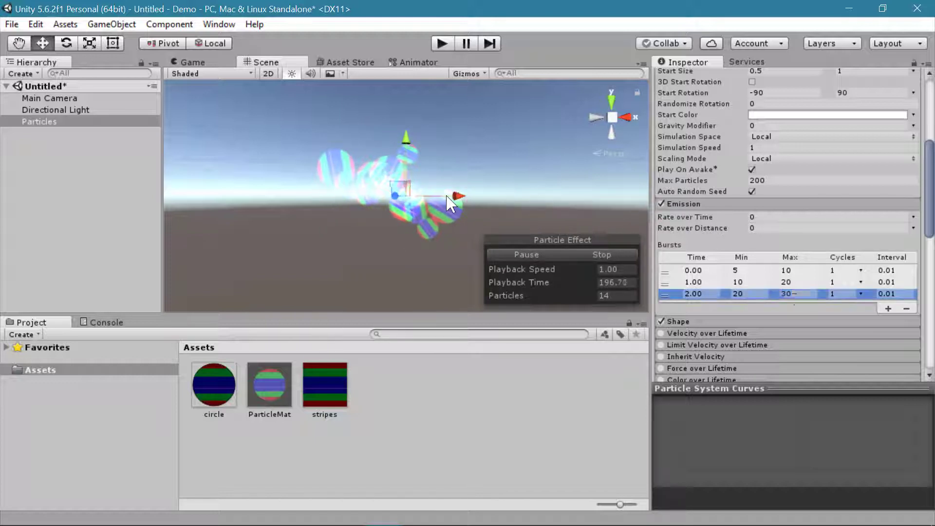
key("Delete")
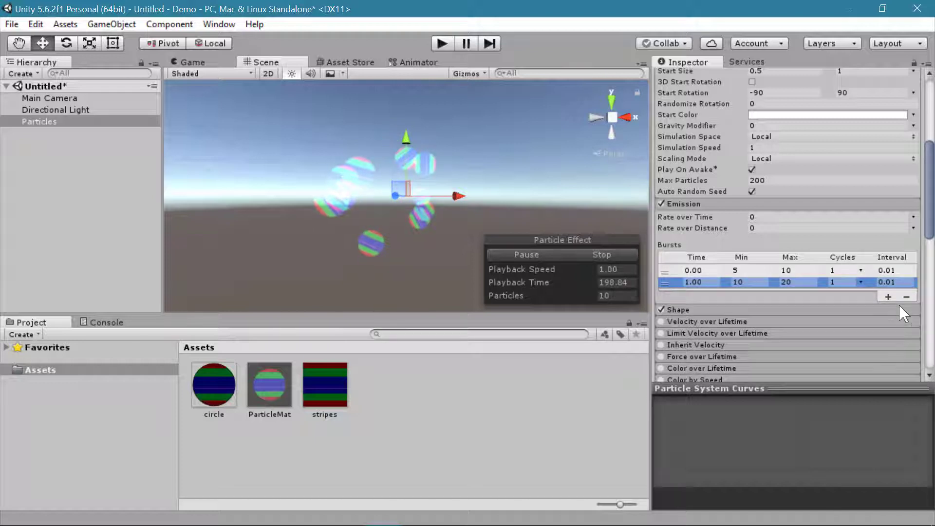
key("Delete")
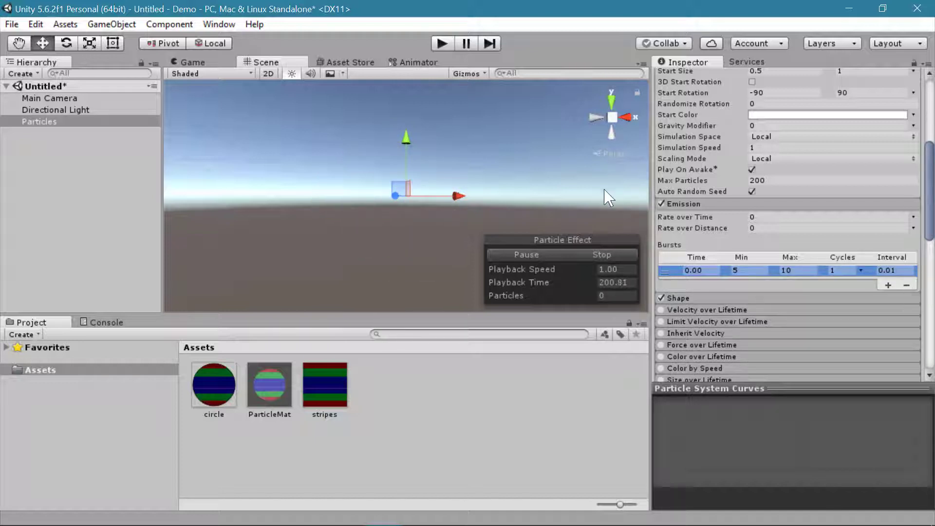
left_click(774, 217)
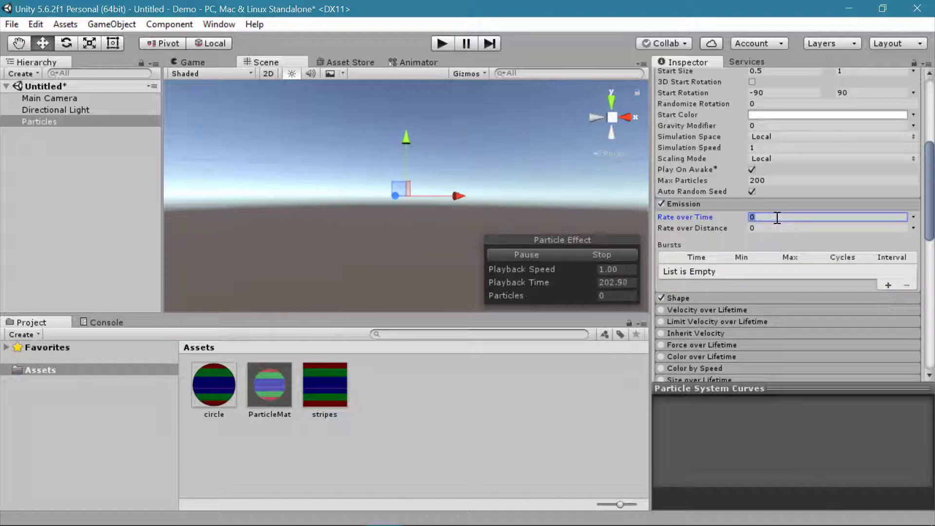
type("20")
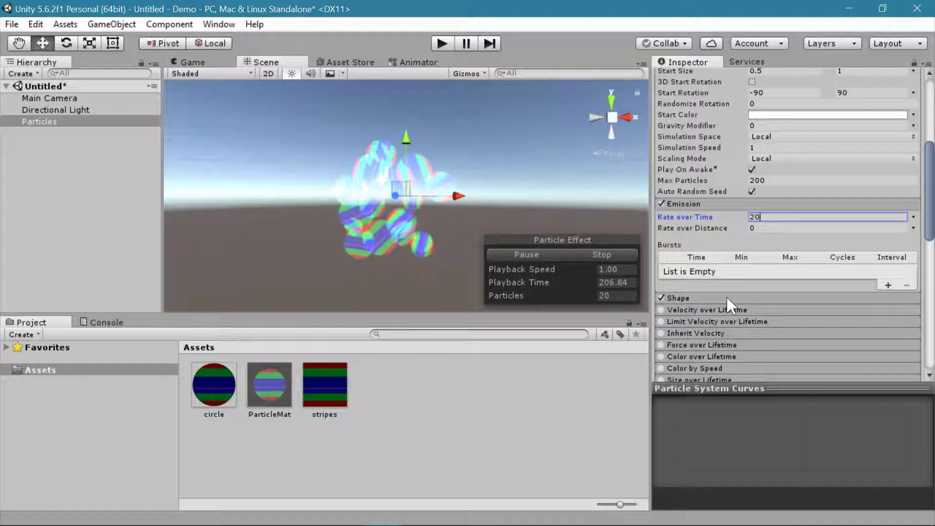
- Expand the particle system's Shape module and inspect its cone emitter from above in the scene
scroll(712, 305, "down", 3)
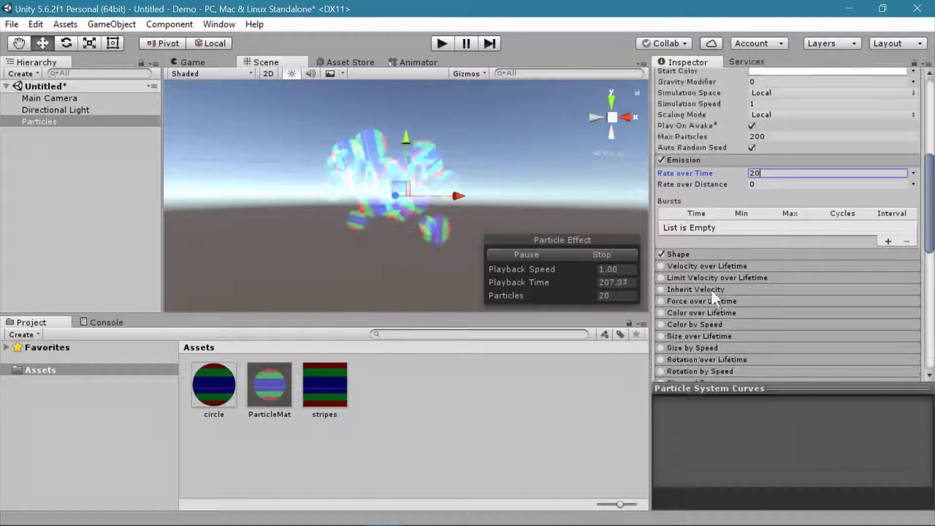
left_click(716, 255)
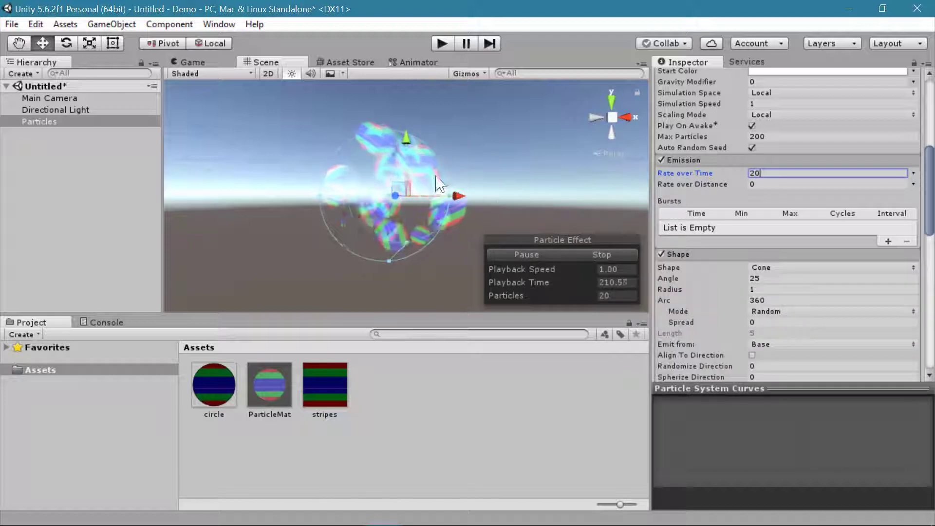
left_click_drag(397, 185, 444, 261, "alt")
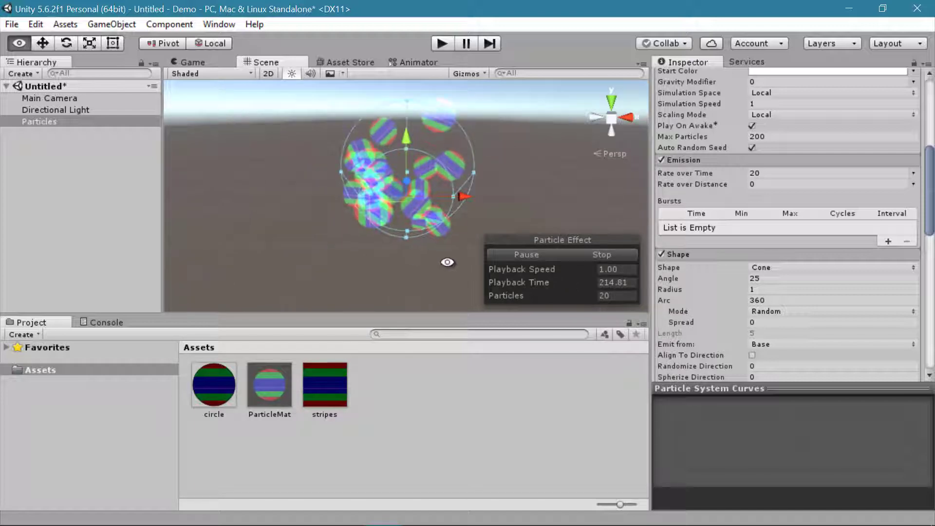
- Change the emitter shape to Sphere and inspect how the particles spread in the scene
left_click(789, 267)
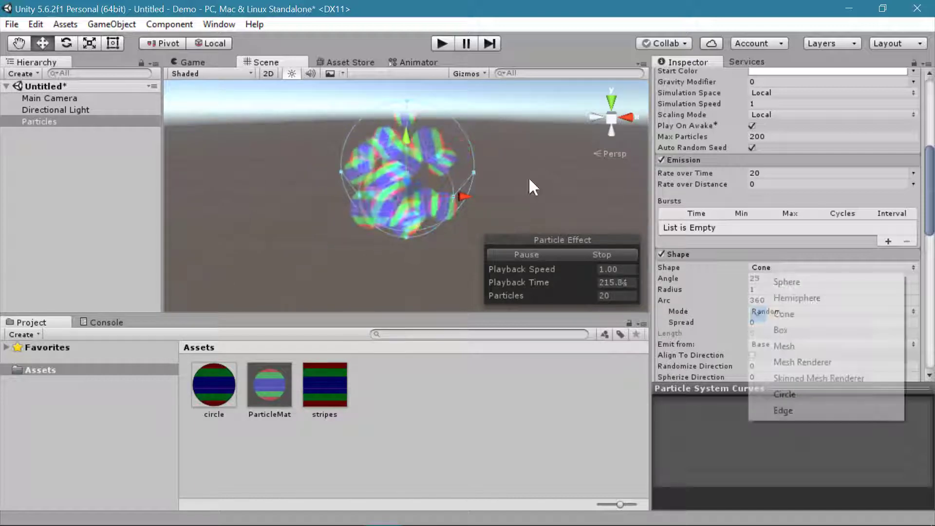
left_click(799, 280)
left_click_drag(455, 226, 535, 187, "alt")
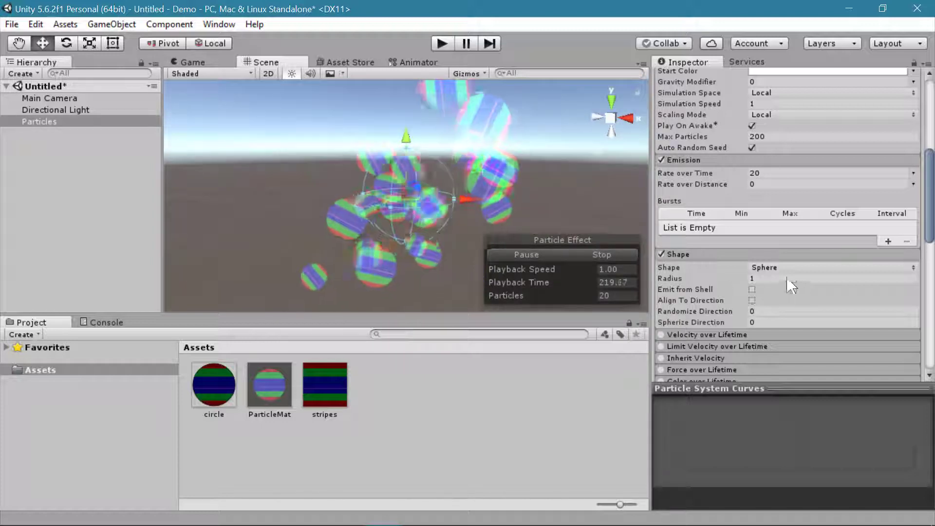
- Change the emitter shape to Box and inspect it from the side in the scene
left_click(789, 267)
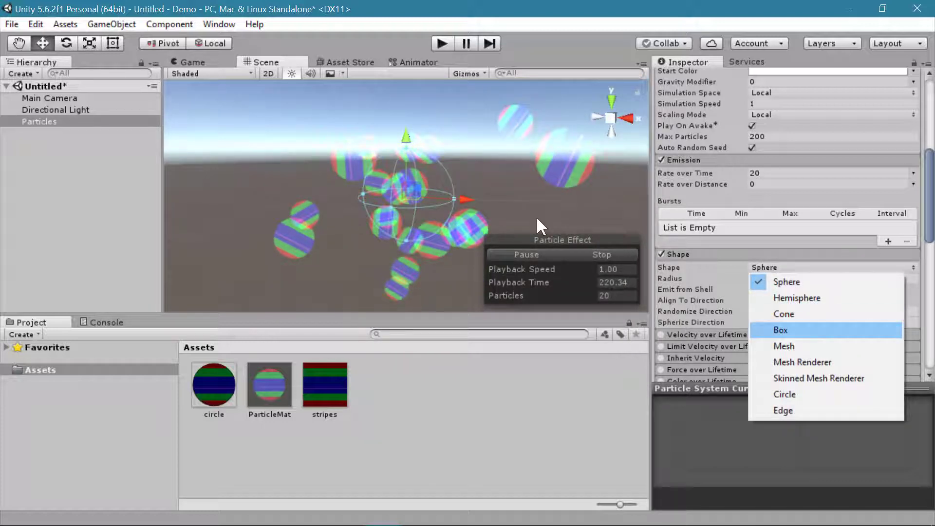
left_click(781, 330)
left_click_drag(322, 203, 378, 192, "alt")
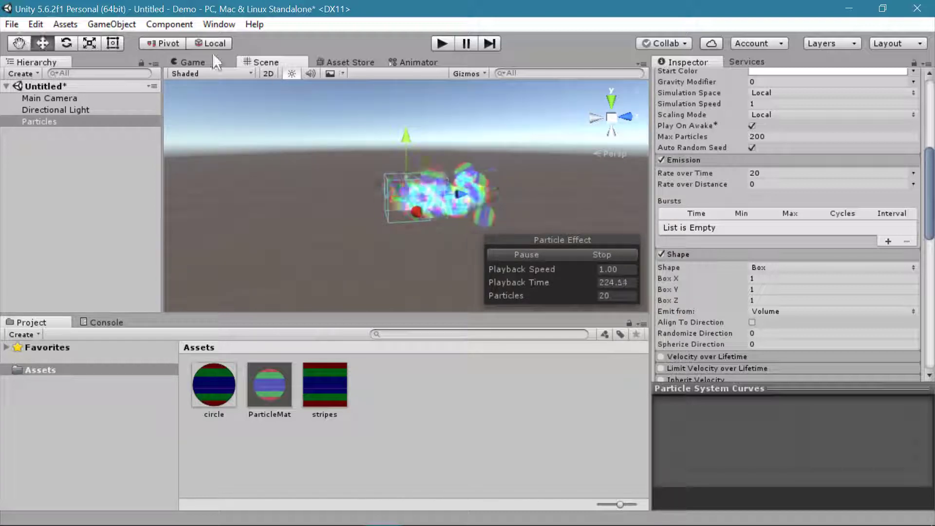
- Rotate the Particles object so that the box emitter sends its particles straight downward
left_click(66, 43)
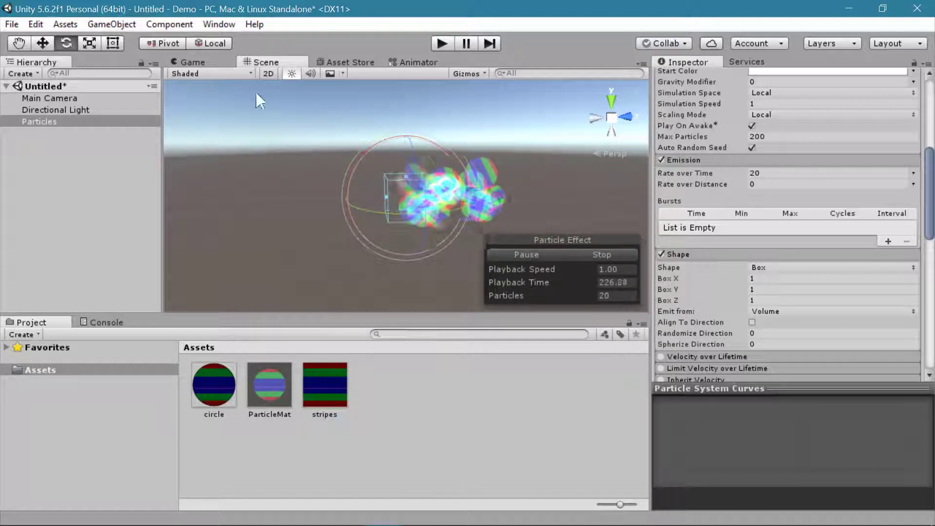
left_click_drag(405, 145, 520, 161)
key("ctrl+z")
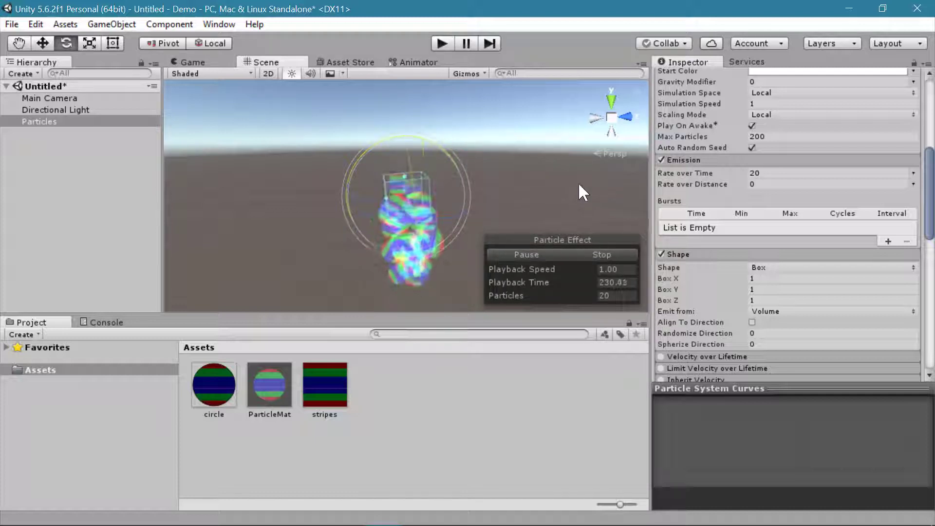
- Widen the box emitter by setting Box X to 9.95
left_click_drag(467, 214, 772, 176, "alt")
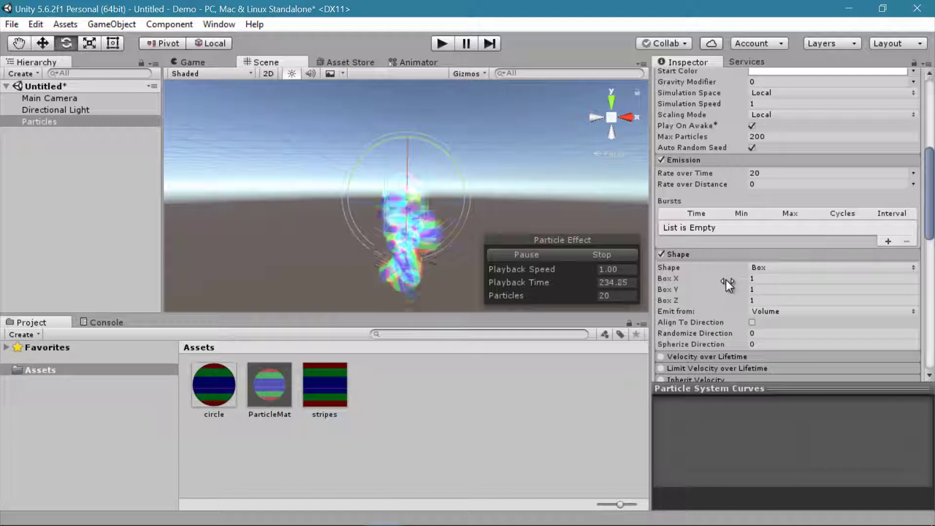
left_click_drag(749, 283, 68, 285)
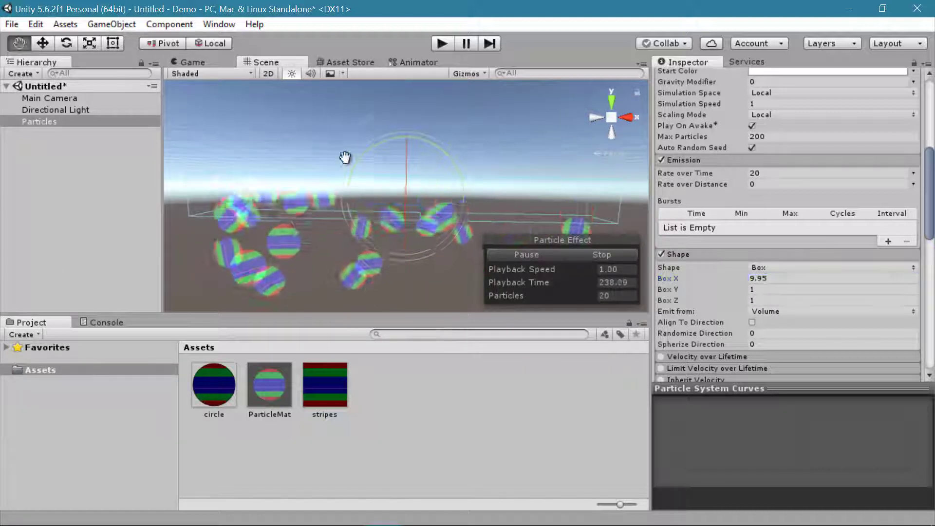
middle_click_drag(345, 156, 348, 139)
left_click_drag(348, 139, 352, 184, "alt")
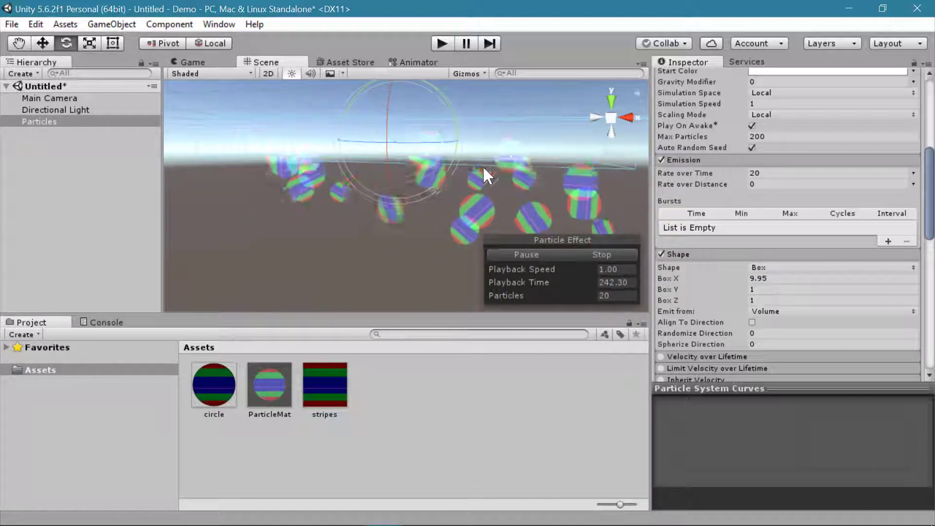
- Enable the Velocity over Lifetime module and switch its X, Y and Z velocities to Curve mode
key("alt")
left_click_drag(467, 175, 352, 131, "alt")
scroll(719, 276, "down", 3)
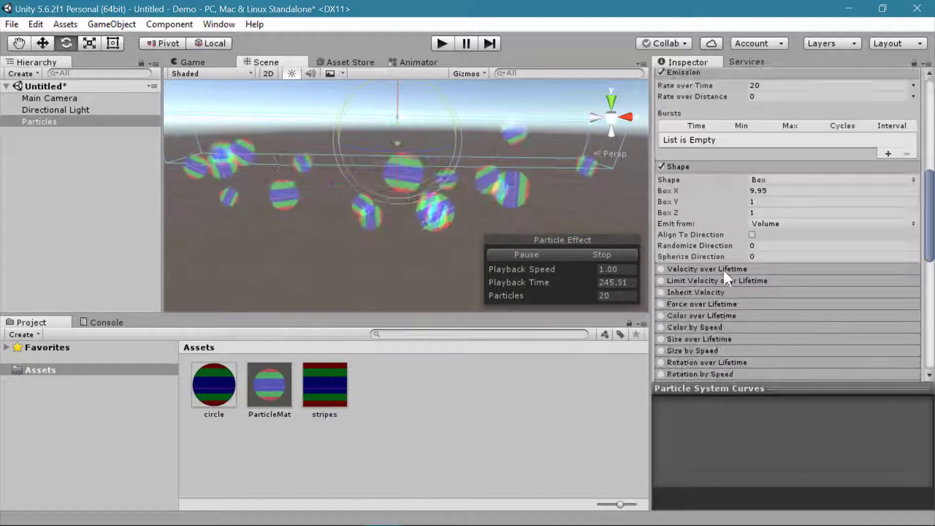
scroll(716, 282, "down", 3)
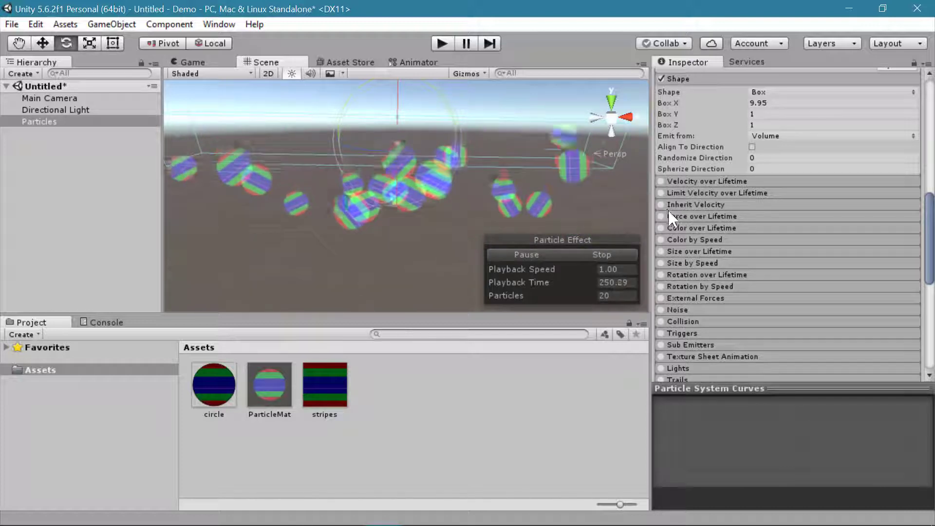
left_click(661, 181)
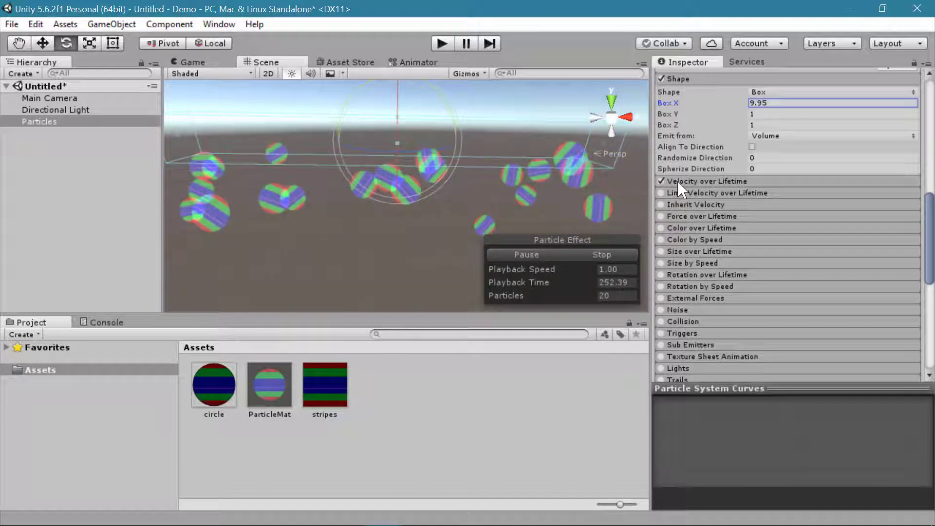
left_click(711, 181)
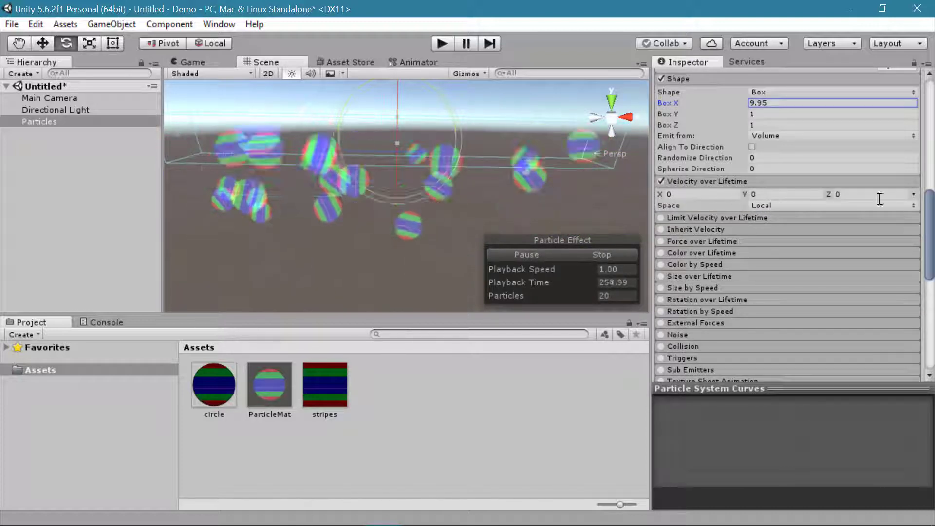
left_click(913, 193)
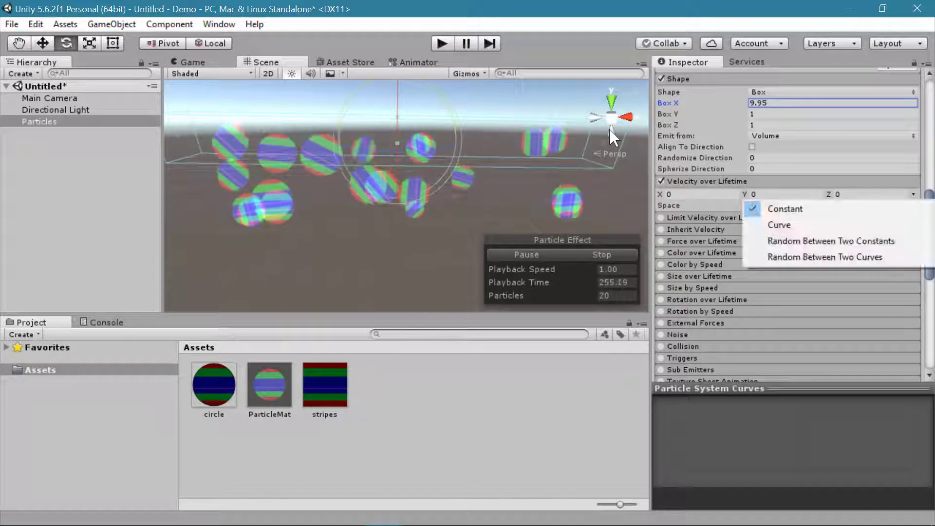
left_click(866, 225)
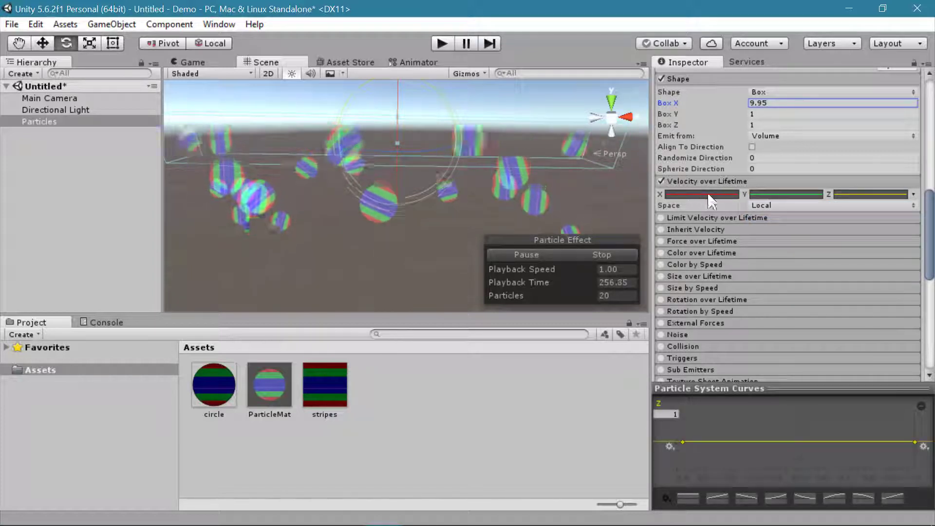
- Show only the X velocity curve and apply the preset that eases down from 1 to 0
left_click(812, 194)
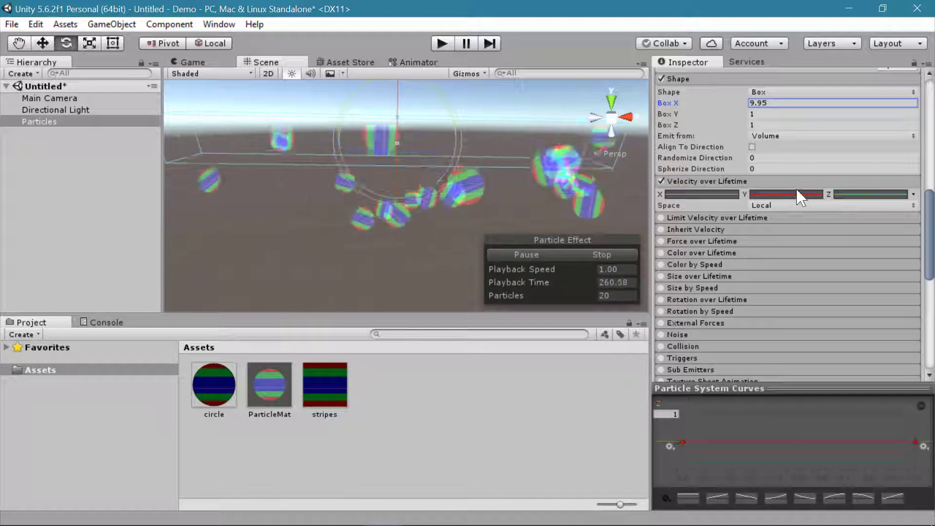
left_click(697, 195)
left_click(699, 195)
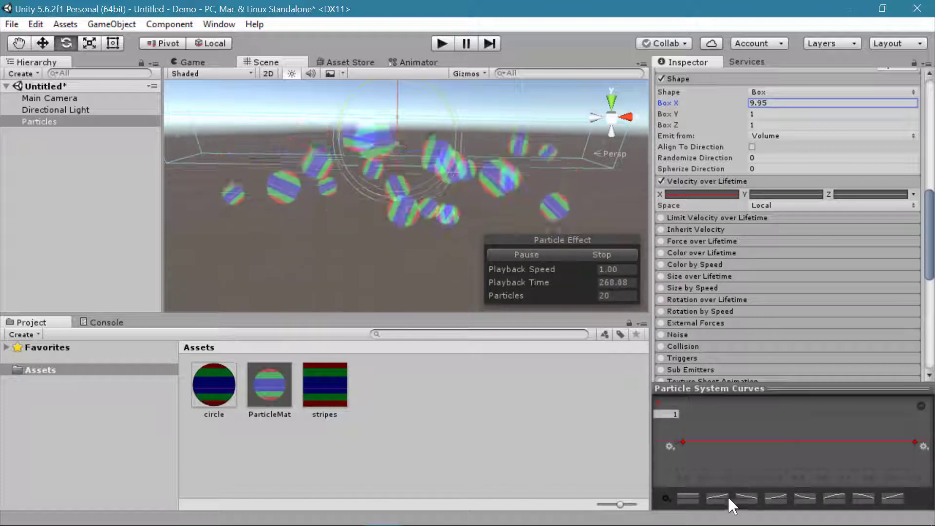
left_click(825, 496)
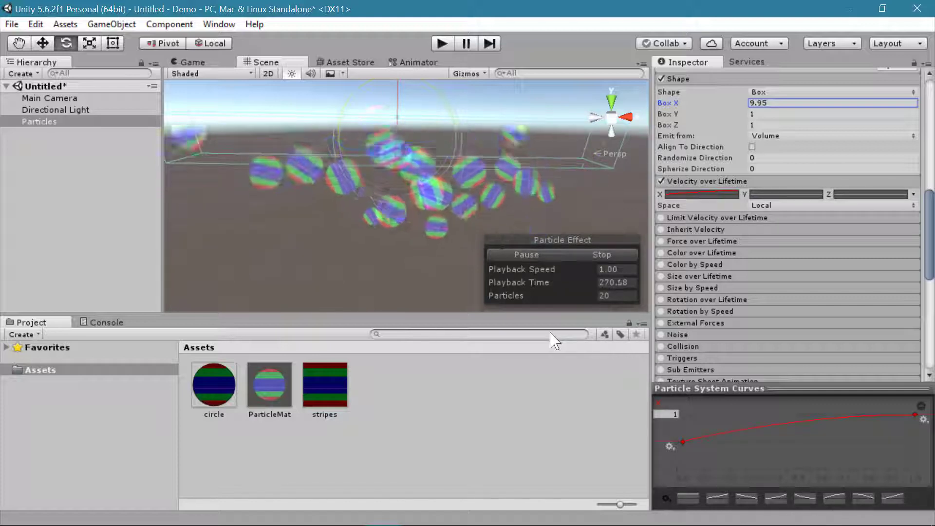
left_click(862, 498)
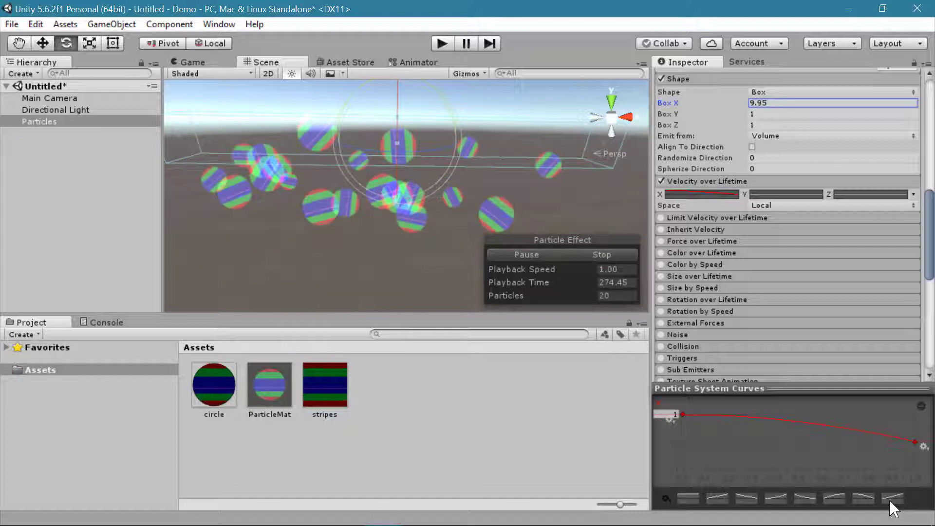
- Add two keys to the X velocity curve, pulling the first below zero and raising the second near the maximum
right_click(755, 416)
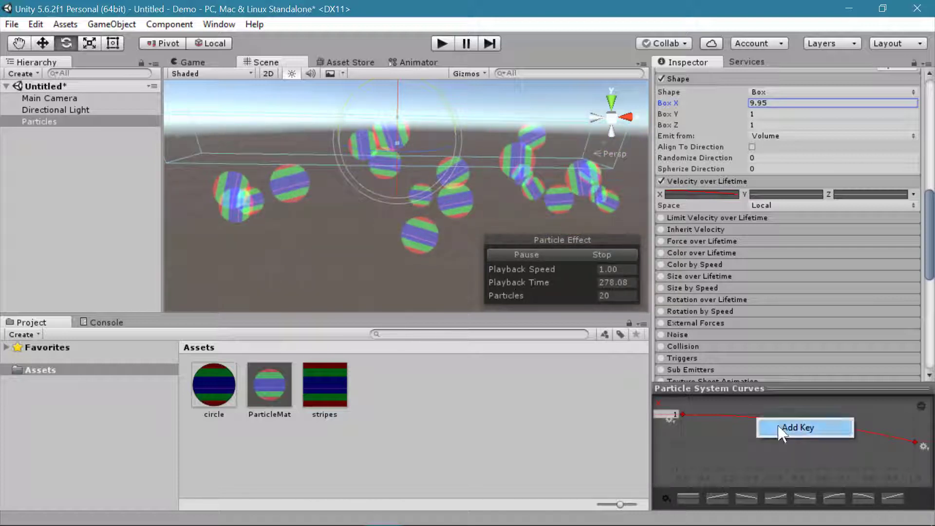
left_click(758, 424)
left_click_drag(755, 418, 740, 460)
right_click(837, 444)
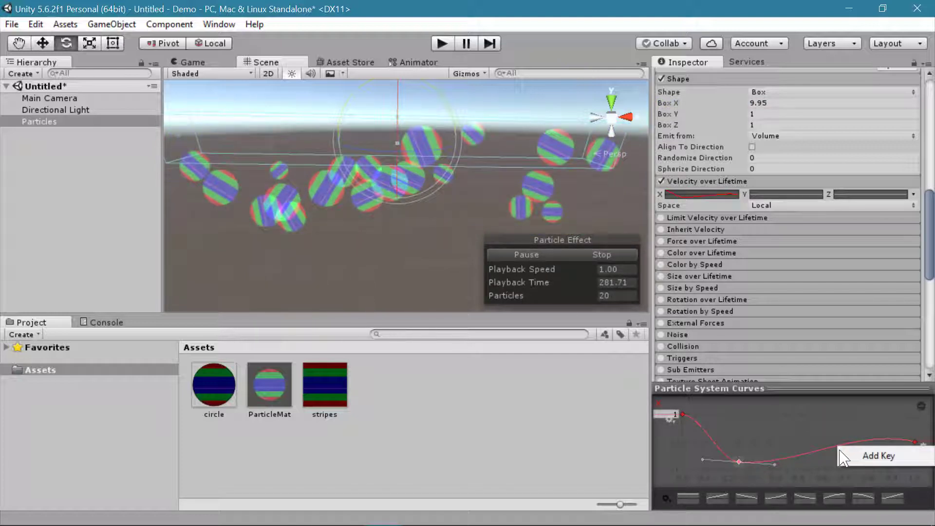
left_click(847, 453)
left_click_drag(835, 445, 839, 415)
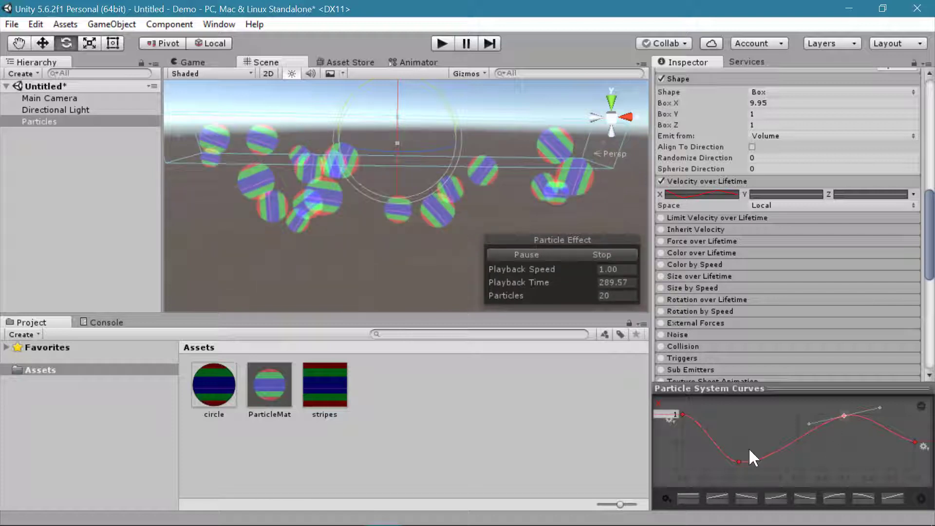
- Set the maximum value of the X velocity curve's vertical scale to 5
left_click(671, 419)
left_click(449, 273)
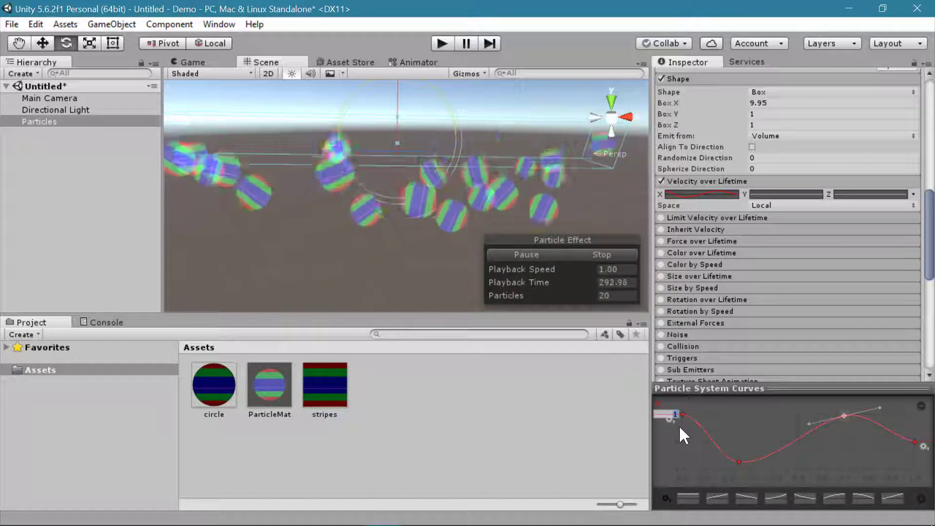
type("5")
key("Return")
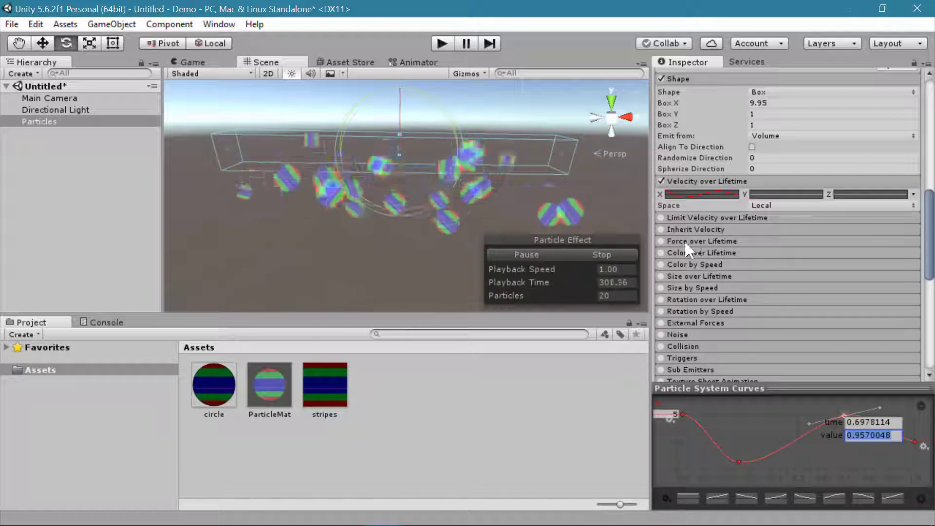
- Enable the Color over Lifetime module and open its color gradient for editing
left_click(669, 253)
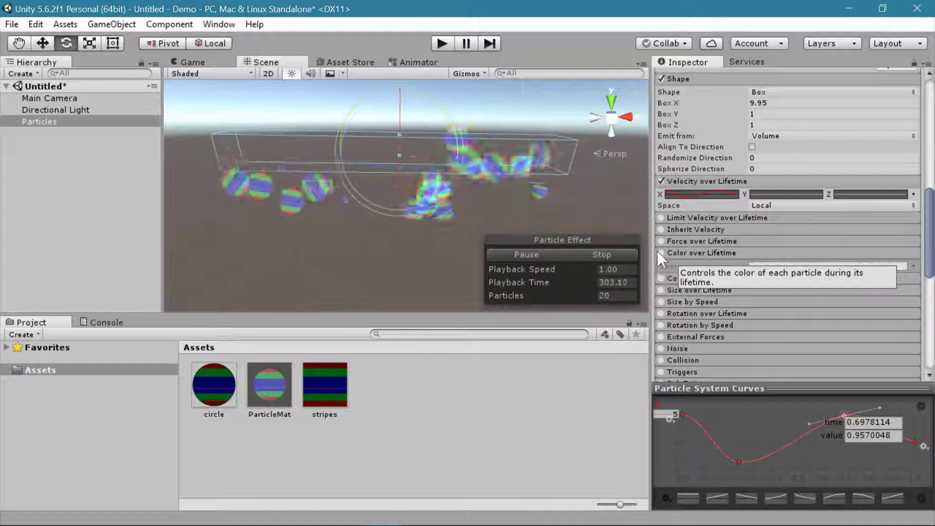
left_click(661, 253)
left_click(774, 266)
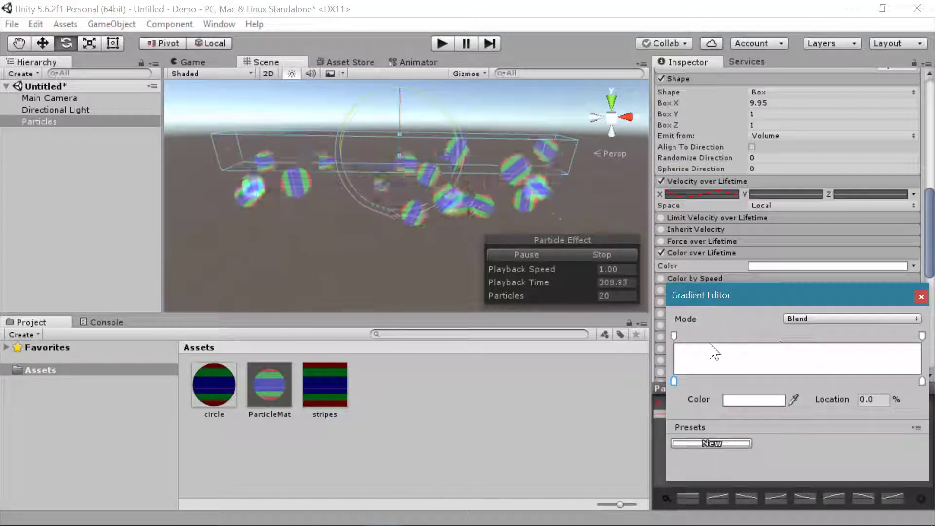
left_click(792, 381)
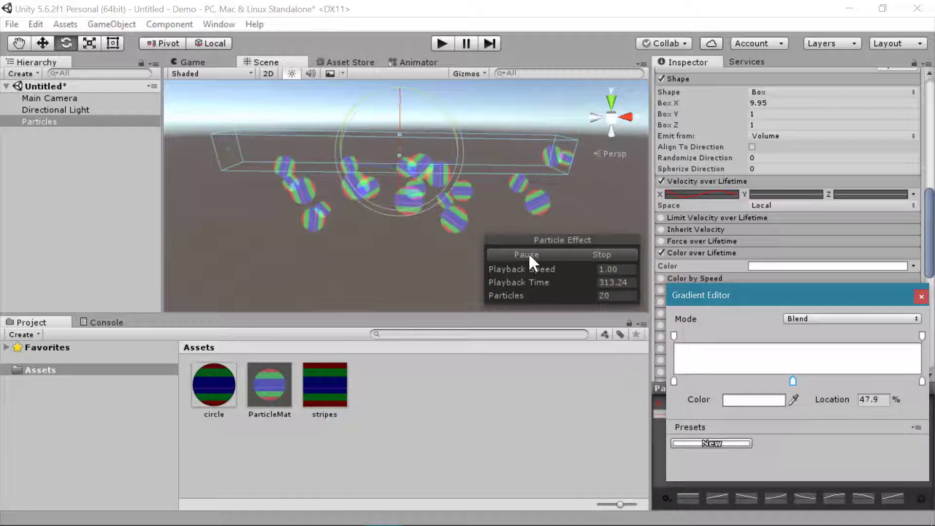
left_click_drag(791, 382, 788, 424)
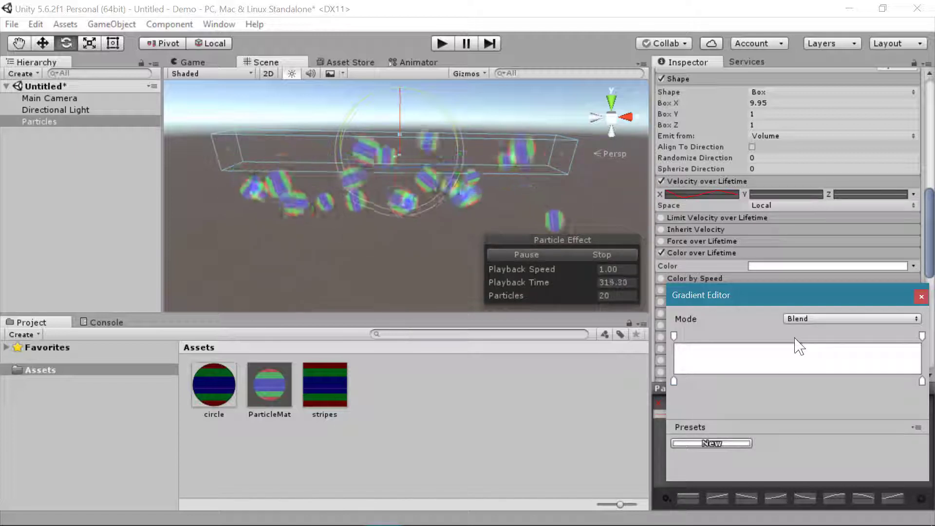
left_click(795, 336)
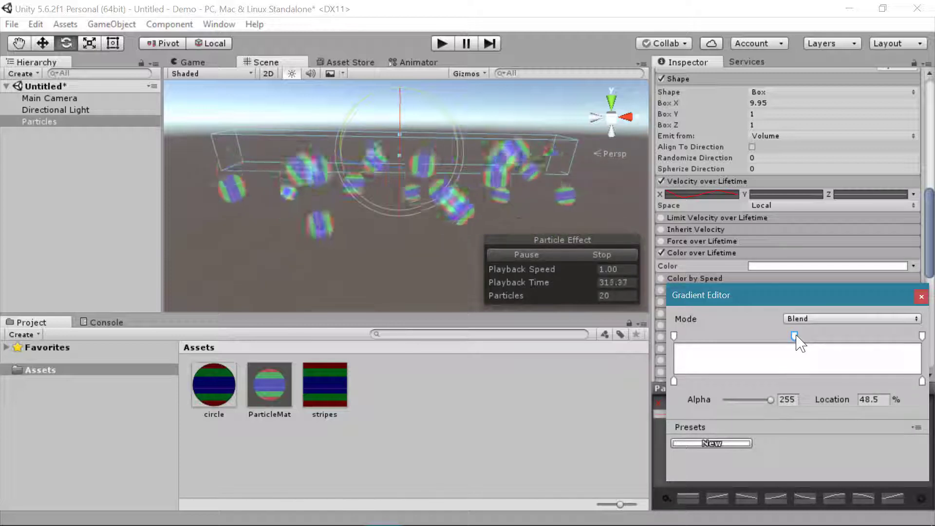
left_click_drag(797, 337, 780, 337)
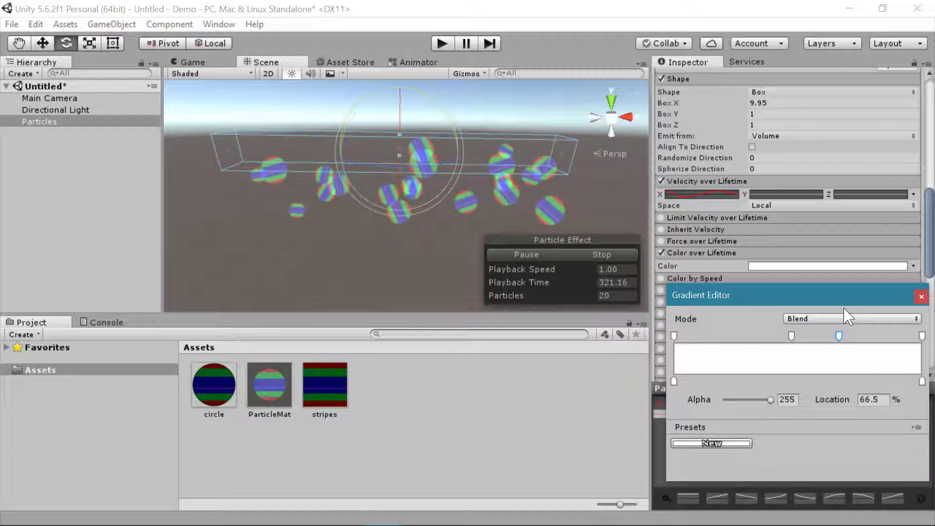
left_click_drag(794, 335, 788, 336)
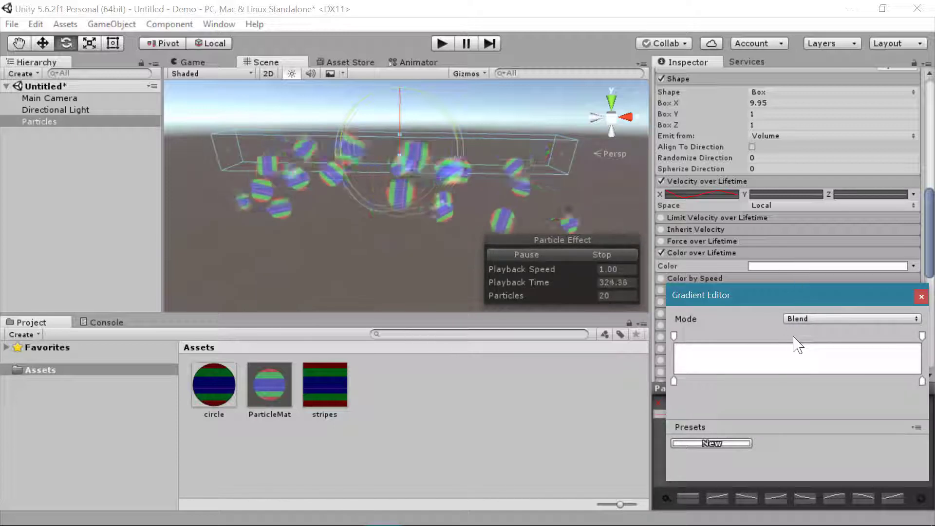
- Add a fully opaque alpha key at 49.1% of the gradient and set the start and end keys' alpha to 0
left_click(796, 336)
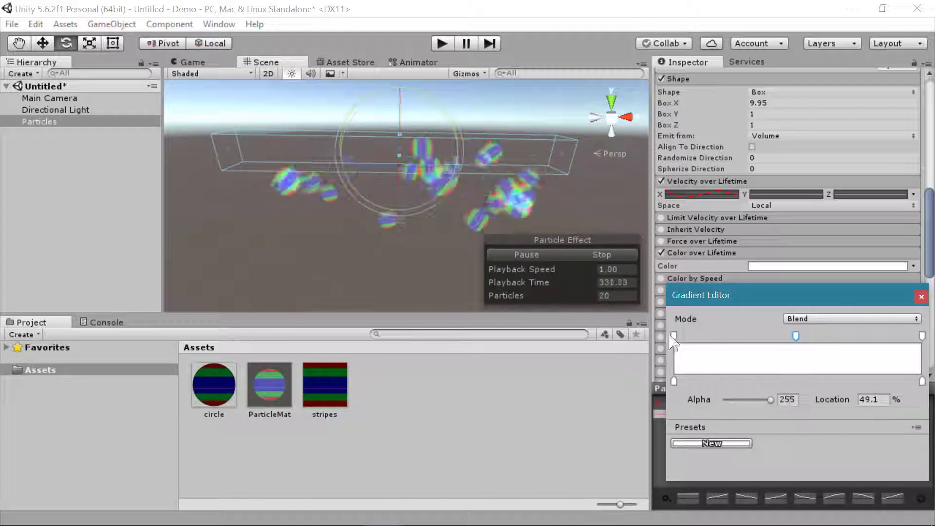
left_click_drag(769, 399, 711, 400)
left_click(922, 335)
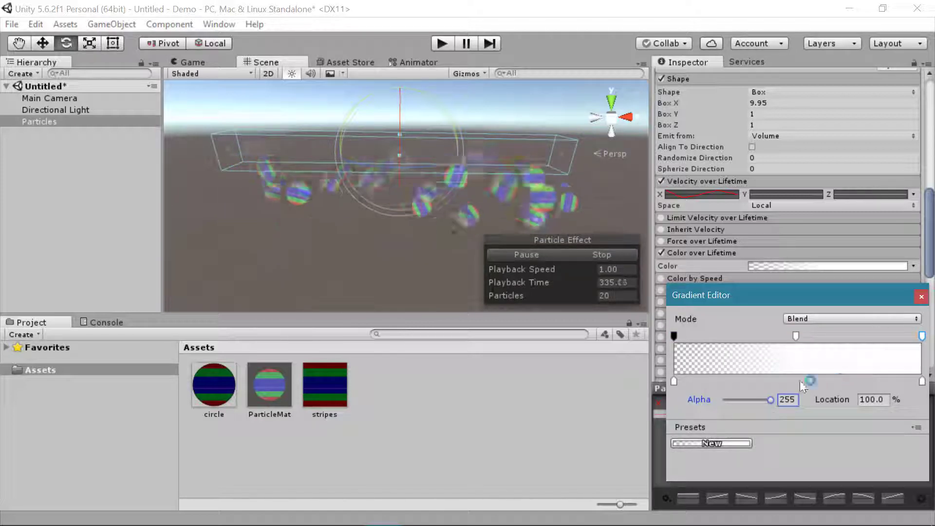
left_click_drag(727, 405, 700, 403)
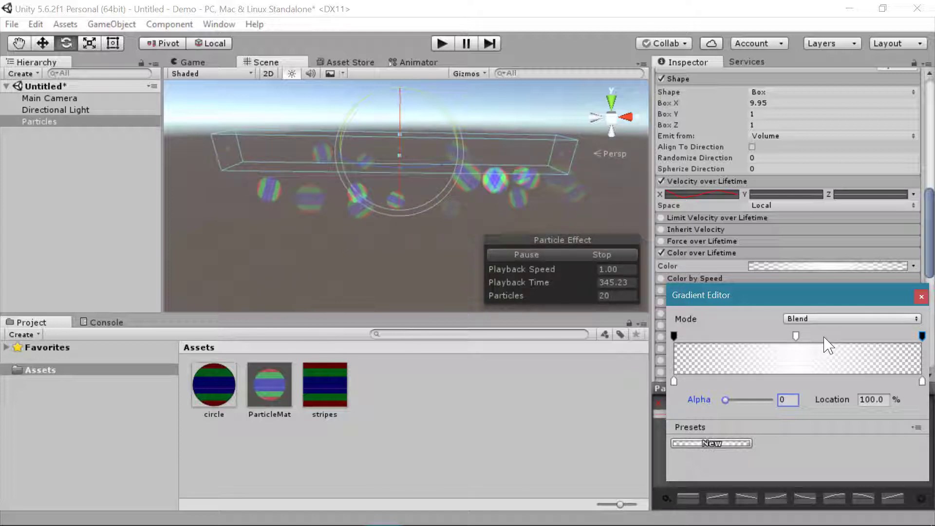
- Add a color key at 16.8% of the gradient and make it light red
left_click(716, 381)
left_click(750, 401)
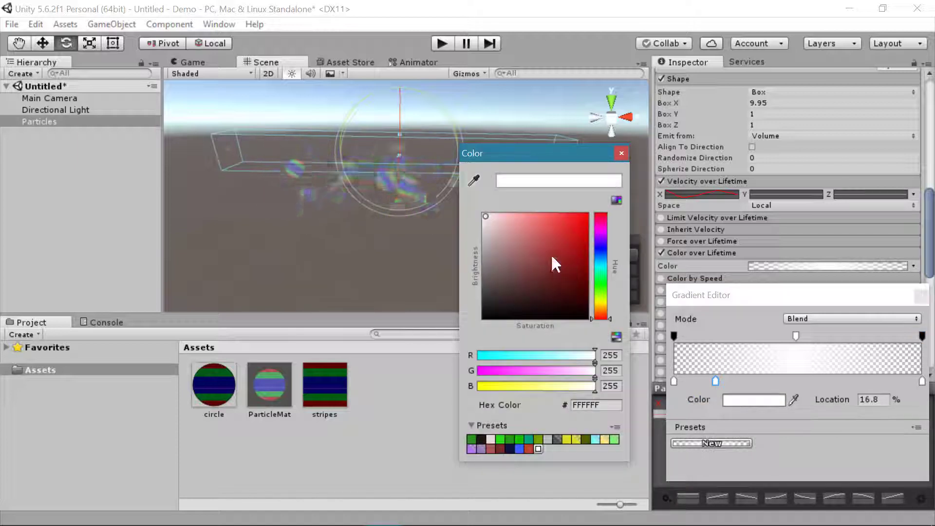
left_click_drag(552, 256, 552, 211)
left_click(621, 153)
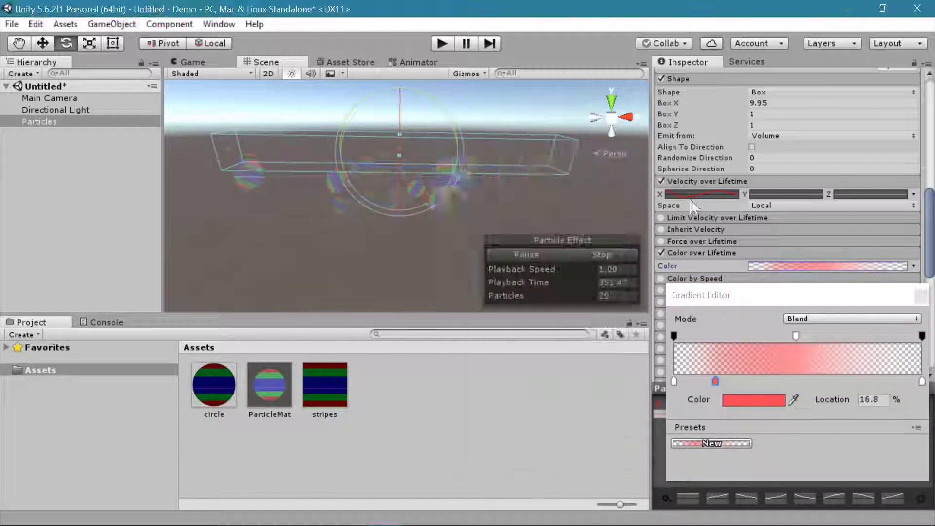
- Add a color key at 73.8% of the gradient, set it to light blue 6BA9FF, and close the gradient
left_click(760, 401)
left_click_drag(593, 260, 601, 254)
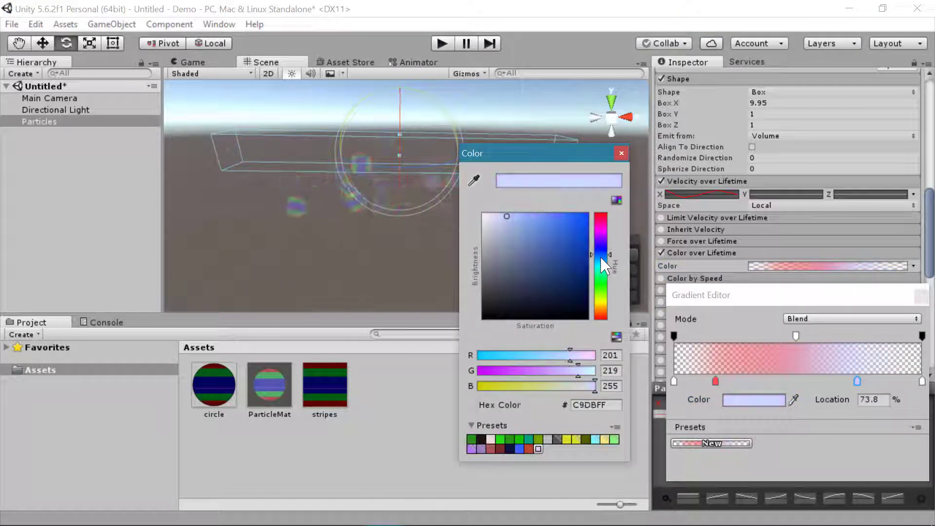
left_click_drag(562, 218, 542, 209)
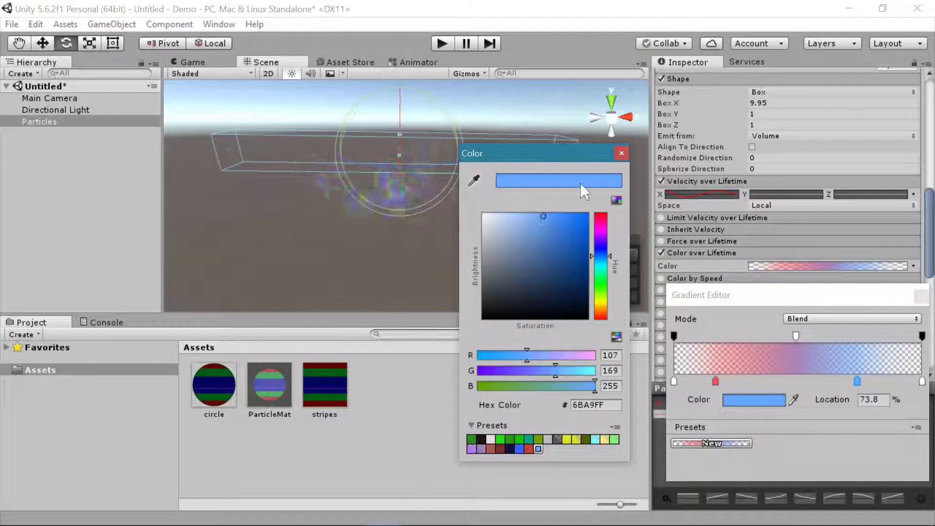
left_click(626, 197)
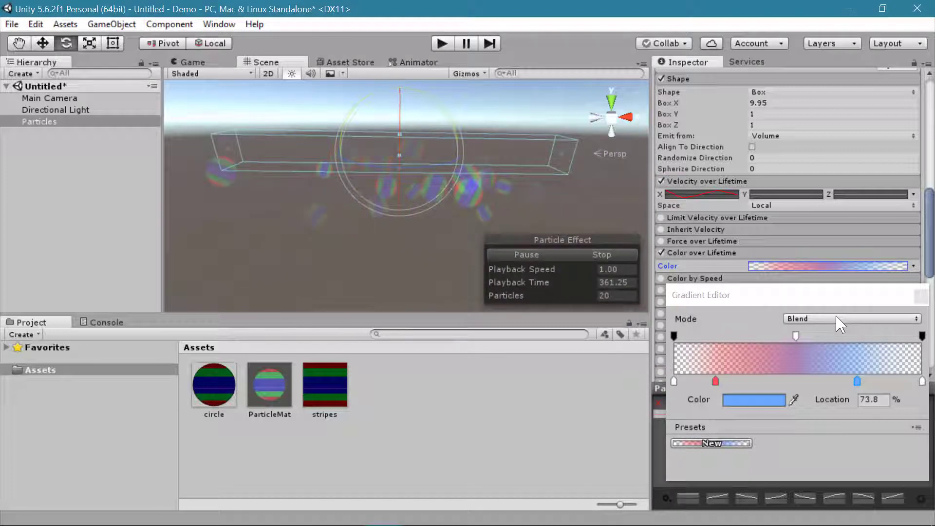
left_click(614, 195)
- Set the particles' Start Lifetime to 4 and inspect the fading, colored particles in the scene
scroll(781, 192, "up", 5)
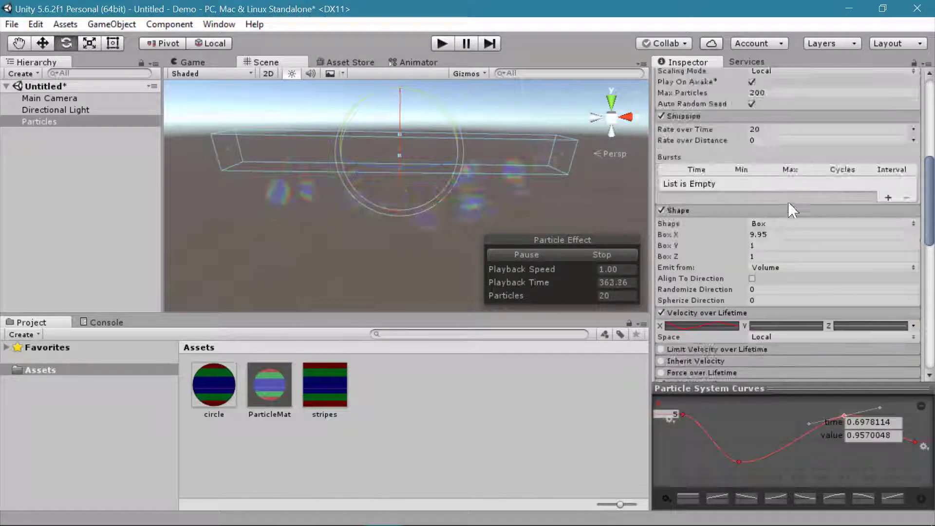
scroll(781, 192, "up", 5)
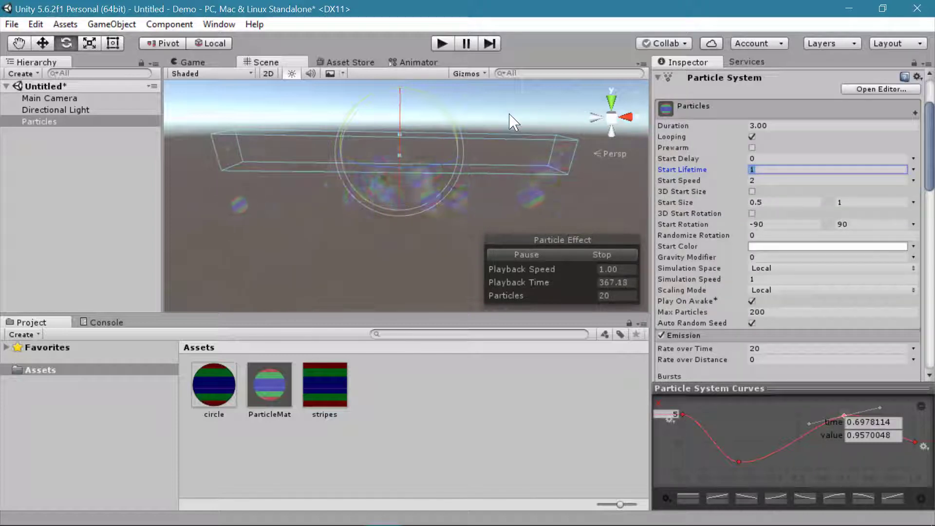
type("4")
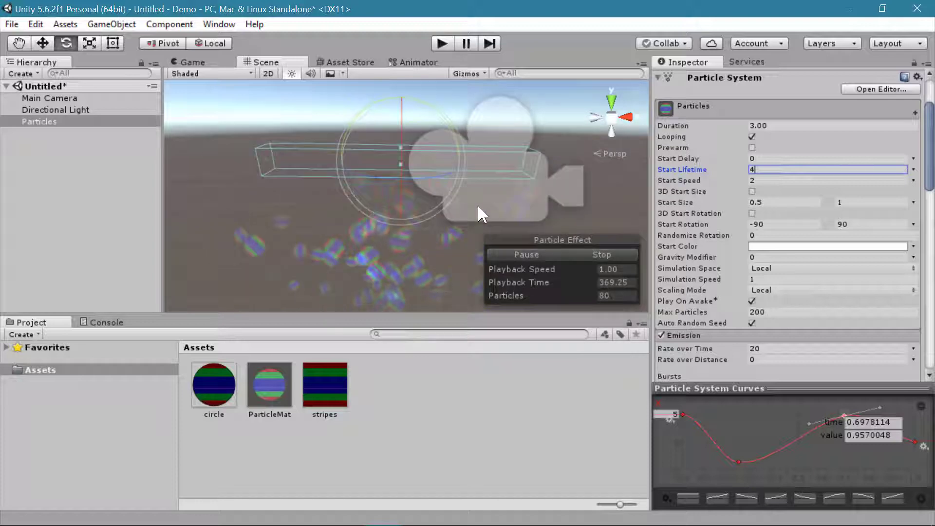
middle_click_drag(381, 228, 429, 158)
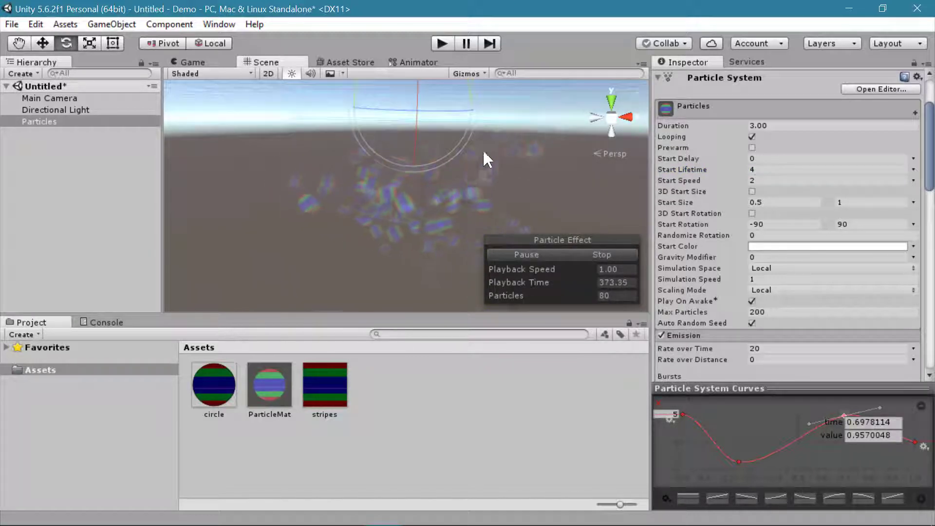
middle_click_drag(486, 156, 476, 198)
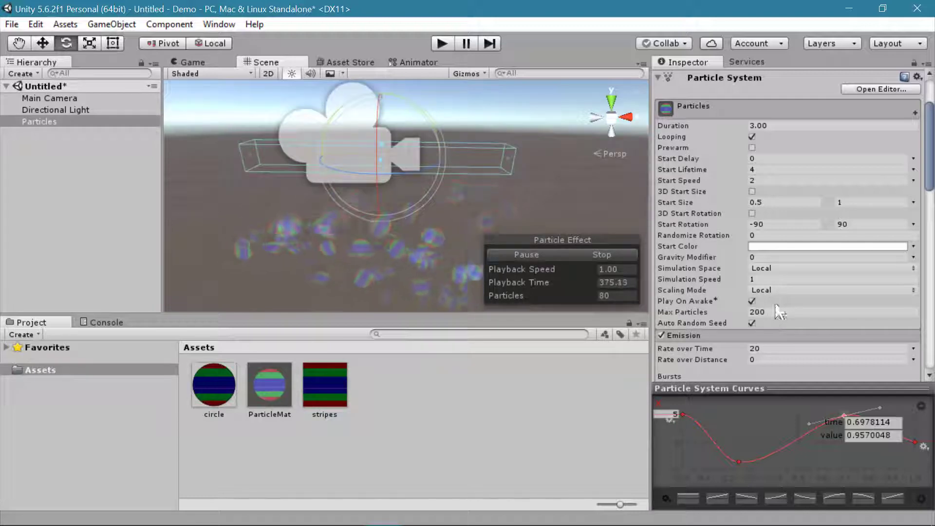
- In the Color over Lifetime gradient, move the opaque alpha key close to the start and add an alpha 255 key at 89.7%
scroll(779, 302, "down", 10)
scroll(789, 302, "down", 3)
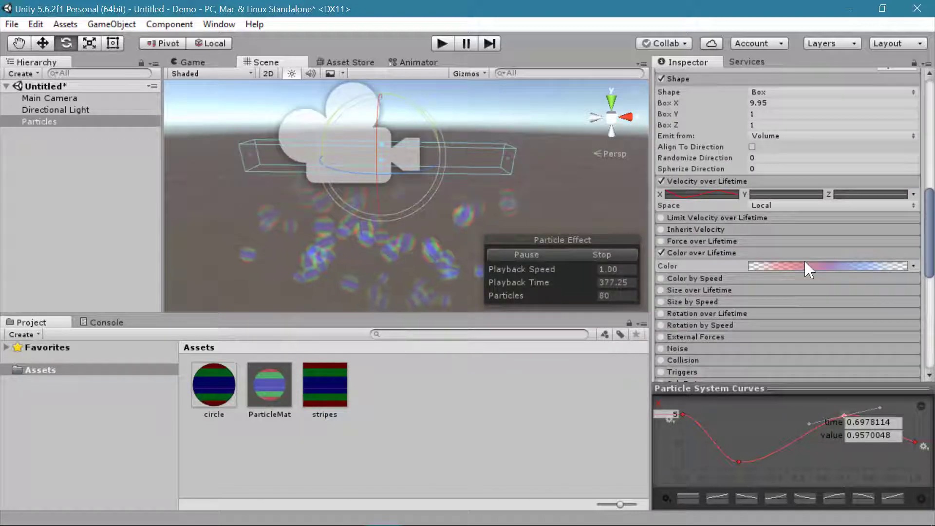
left_click(787, 266)
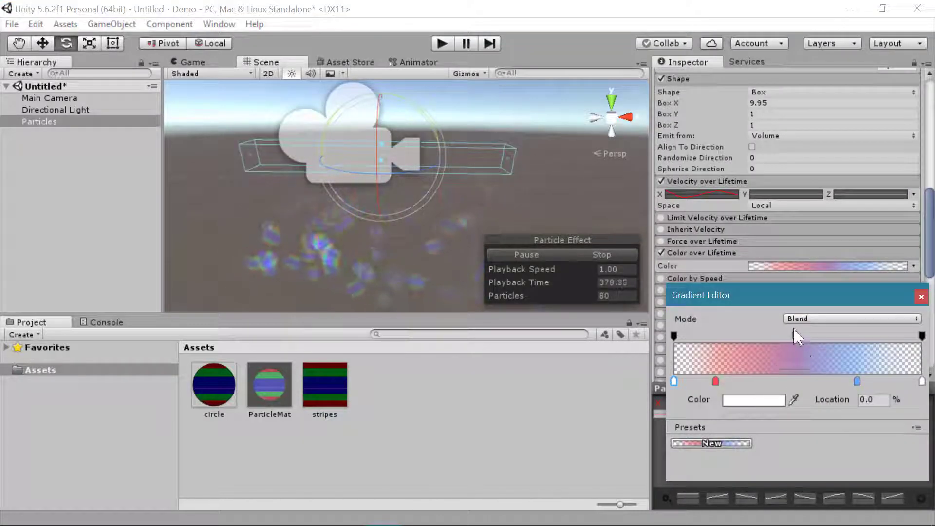
left_click_drag(795, 335, 703, 341)
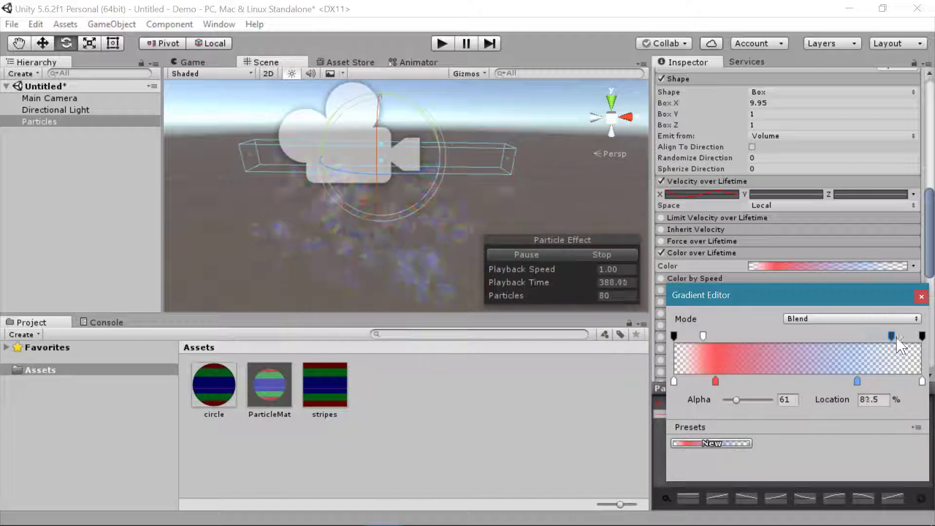
left_click_drag(775, 407, 800, 409)
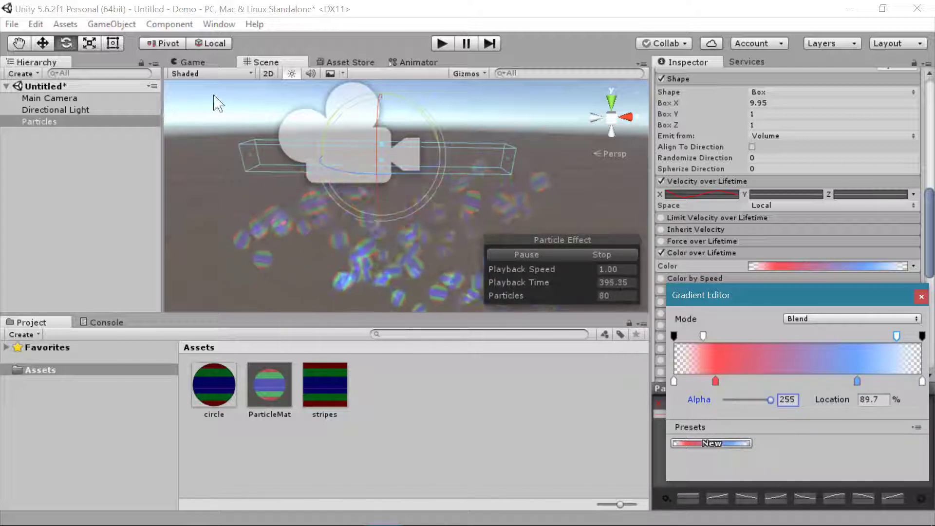
- Raise the particle system with the Move tool and check how the particles look in the Game view
left_click(197, 70)
left_click(192, 62)
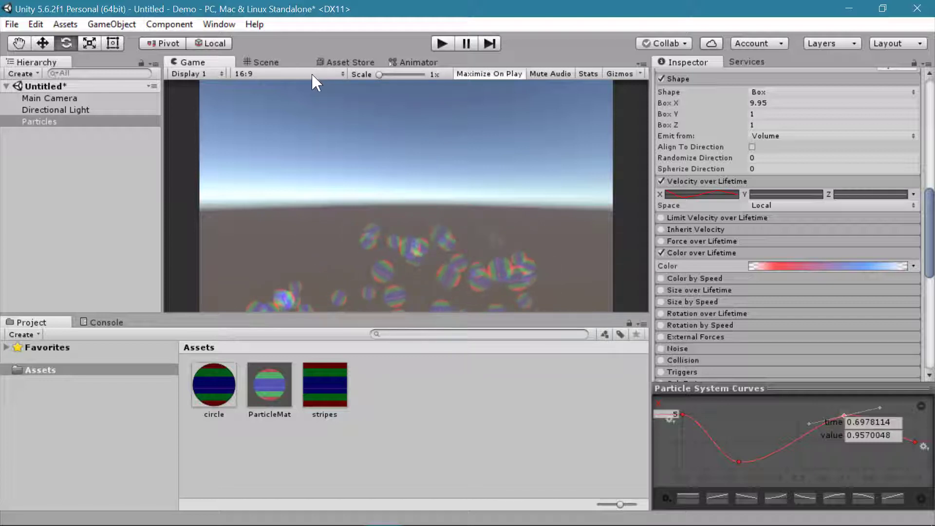
left_click(263, 62)
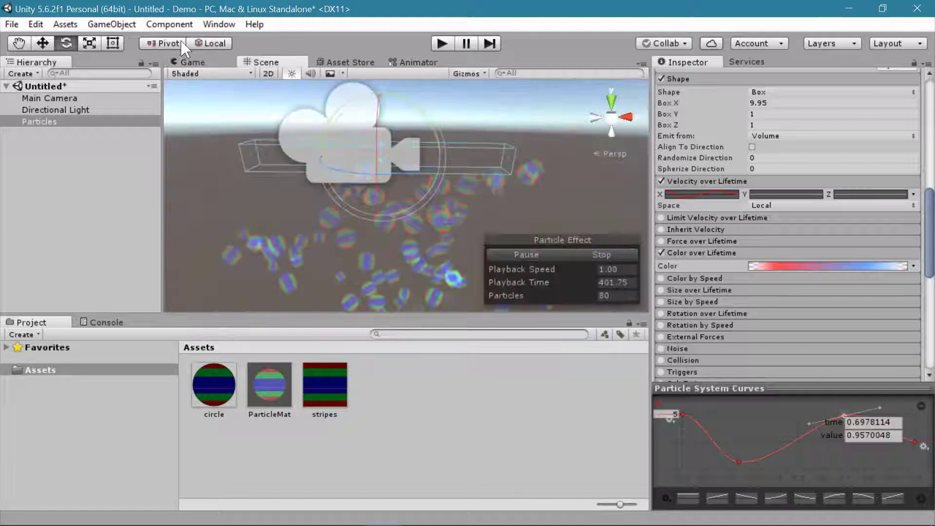
left_click(43, 43)
left_click_drag(370, 180, 392, 184, "alt")
mouse_move(258, 139)
left_mouse_down("alt")
mouse_move(387, 142)
mouse_move(388, 132)
left_mouse_up("alt")
left_click(206, 63)
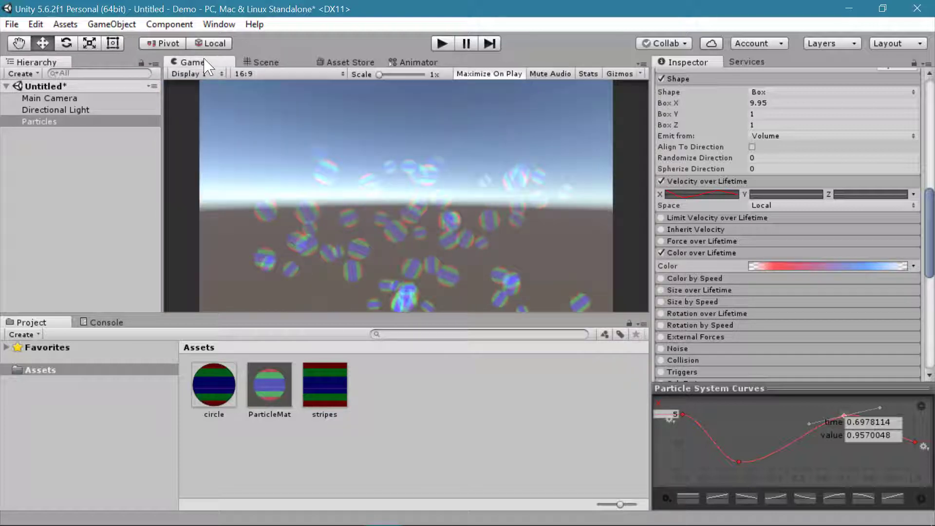
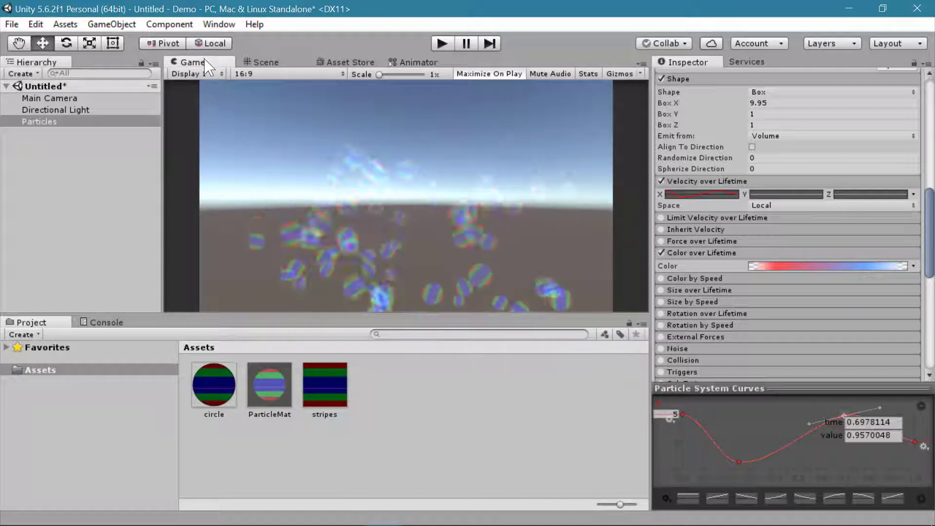
- Enable Size over Lifetime, apply the linearly decreasing curve preset to Size, and check the shrinking particles in the Game view
left_click(265, 62)
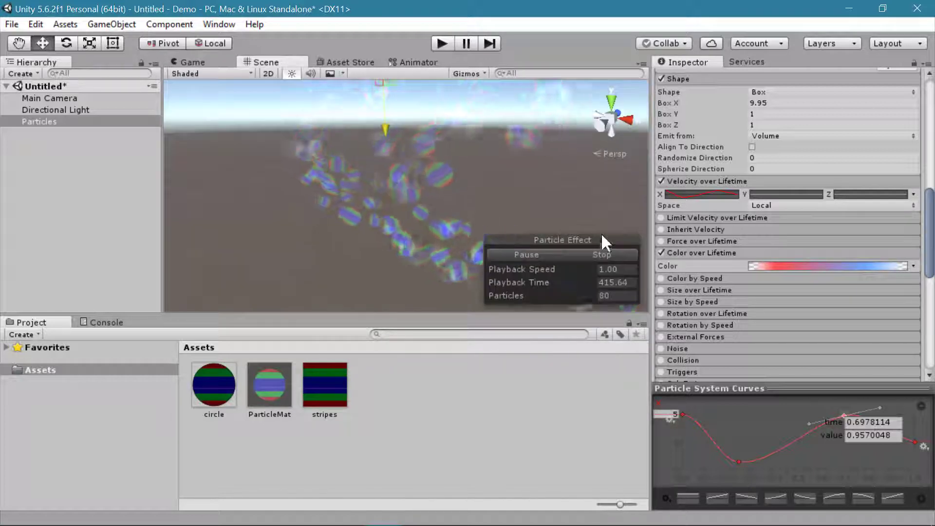
left_click(684, 290)
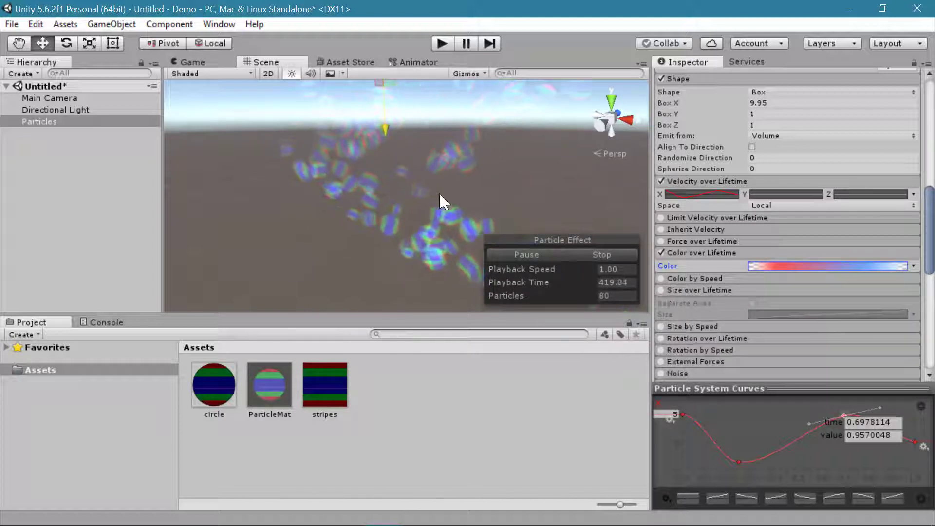
left_click(661, 290)
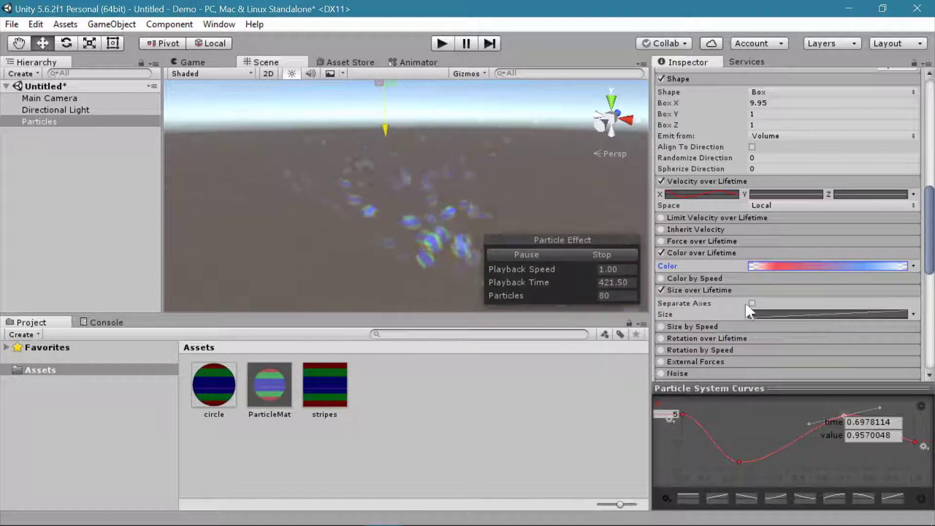
left_click(831, 314)
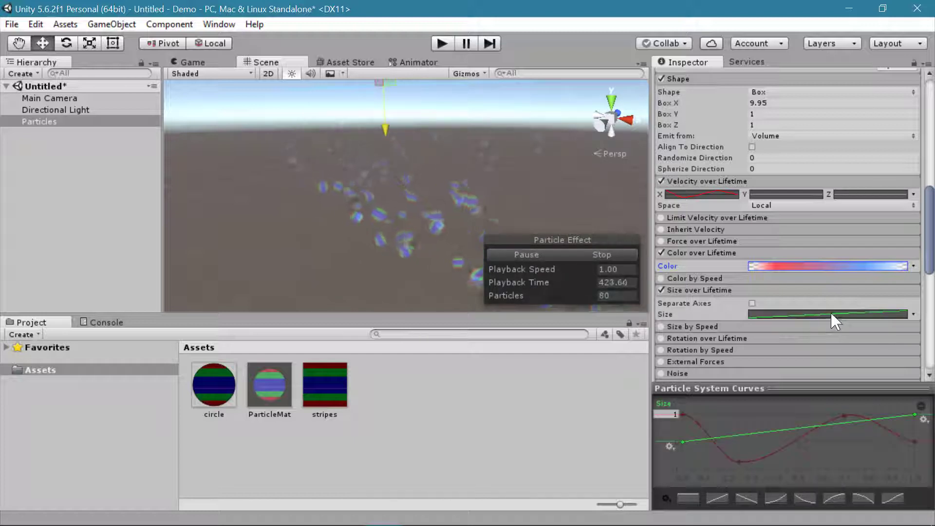
left_click(741, 498)
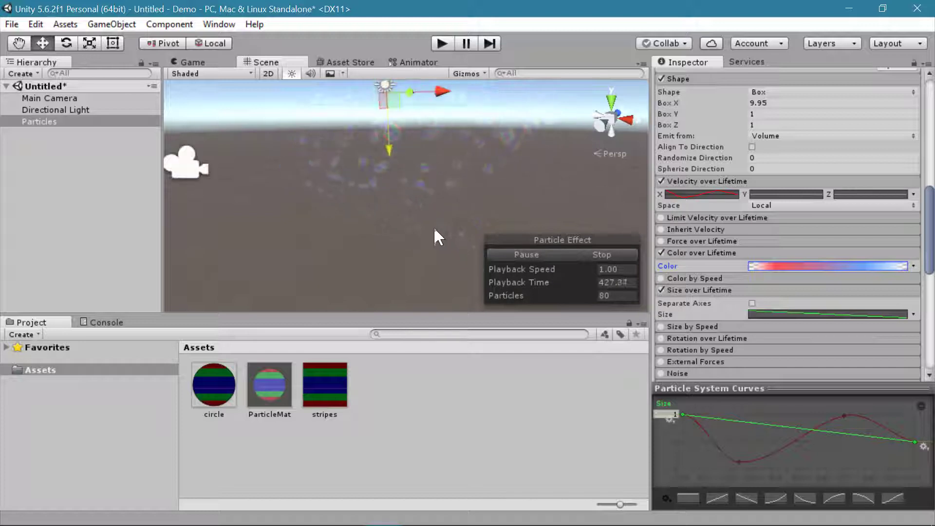
scroll(387, 185, "down", 1)
left_click(220, 62)
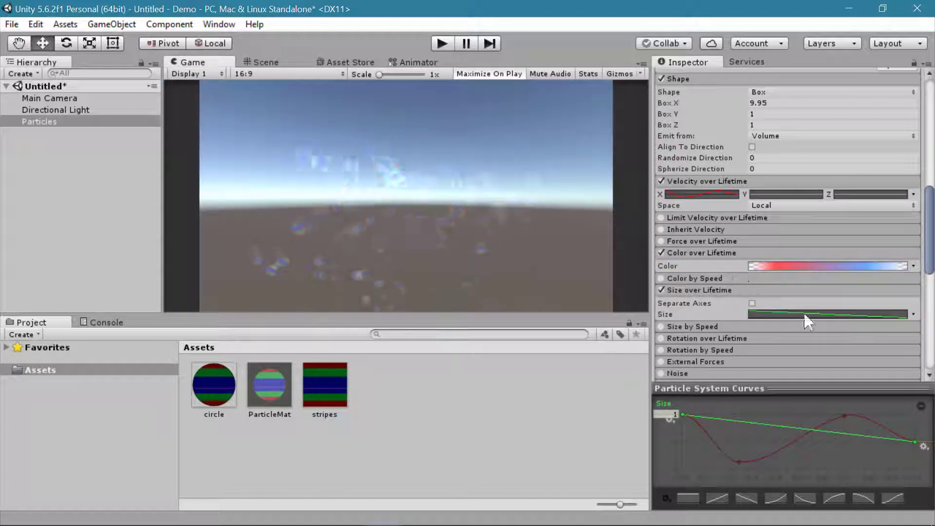
- Add a lowered key near the middle of the Size curve, raise the end key to 1, and check the effect
right_click(761, 422)
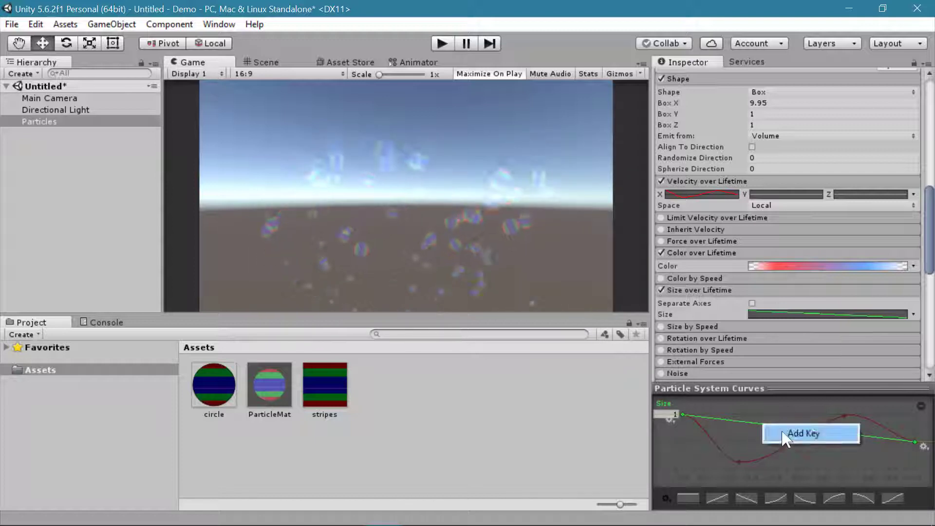
left_click(767, 429)
left_click_drag(763, 424, 773, 466)
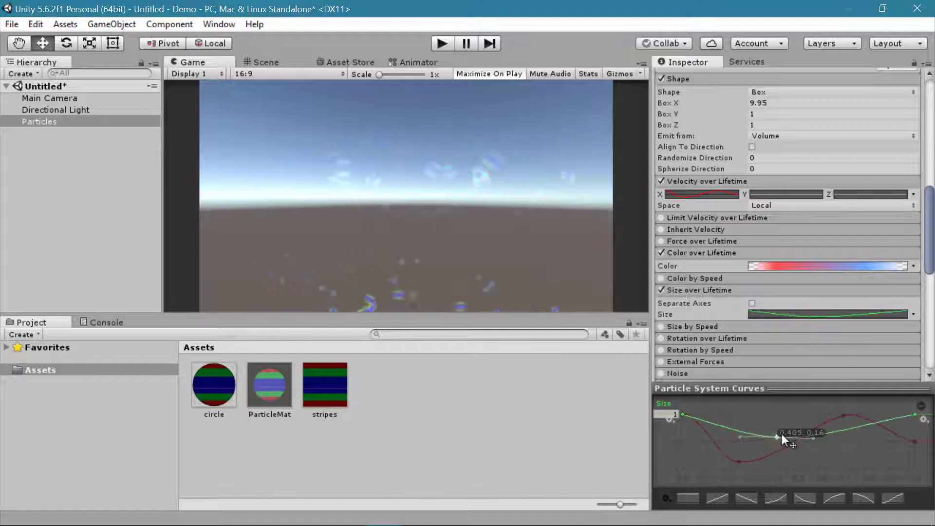
left_click_drag(780, 436, 786, 432)
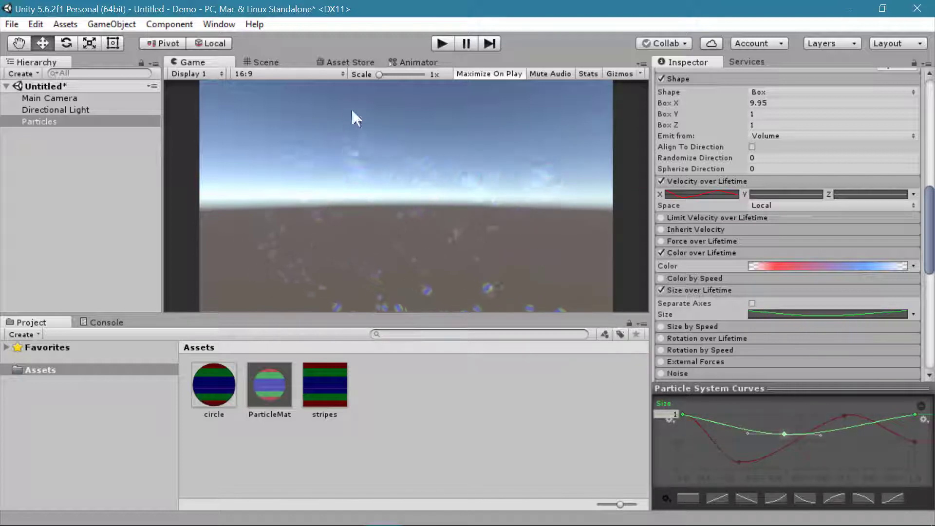
left_click(263, 62)
scroll(409, 152, "down", 2)
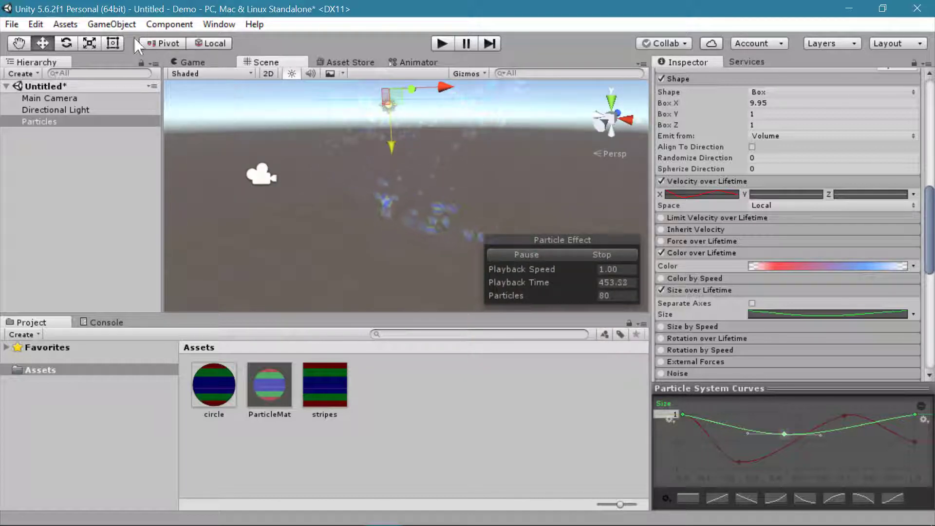
left_click(192, 63)
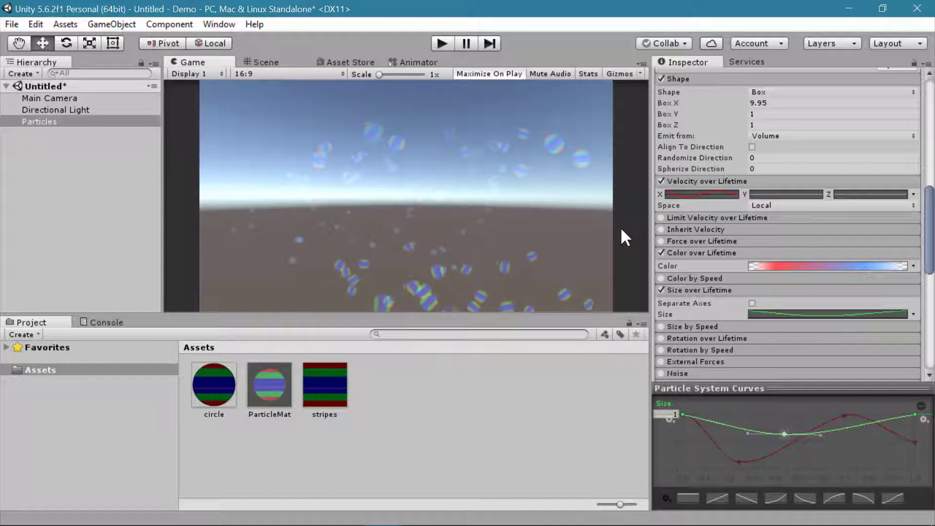
- Enable Rotation over Lifetime and open its Angular Velocity value for editing
scroll(711, 275, "down", 3)
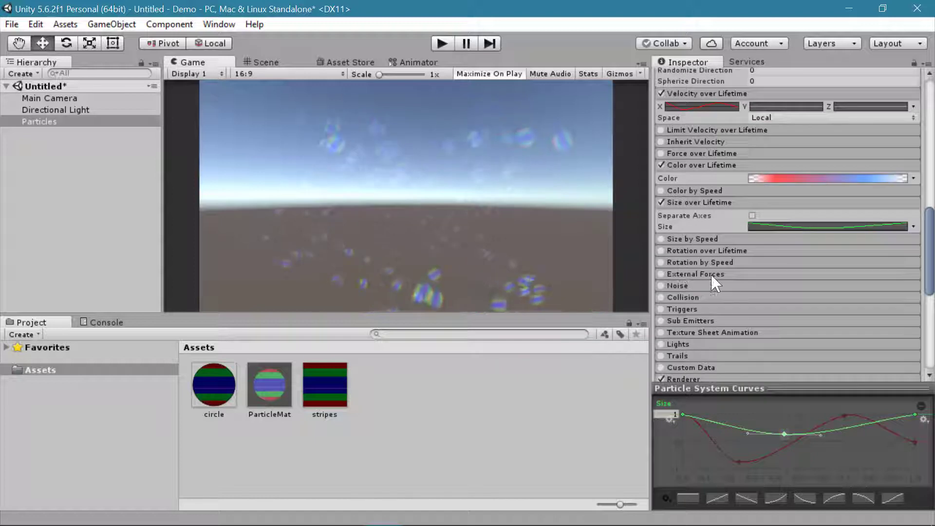
left_click(693, 250)
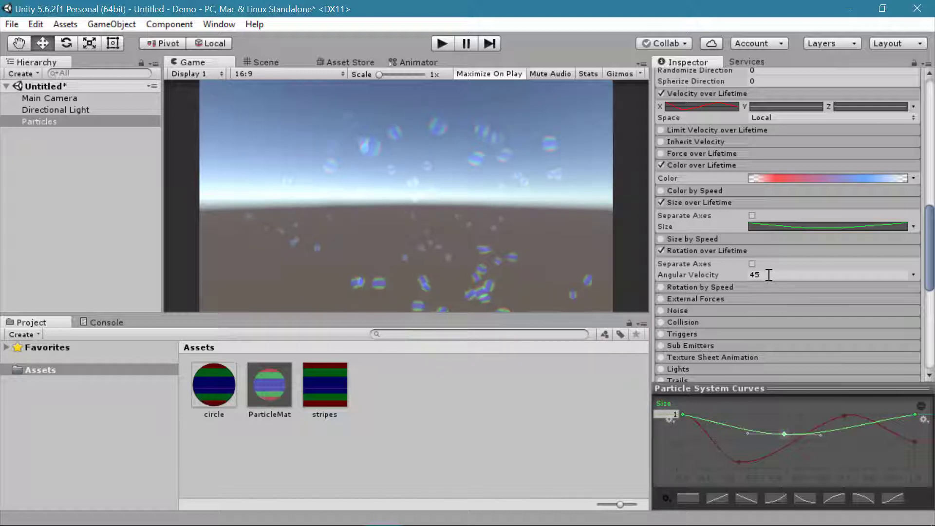
left_click(768, 275)
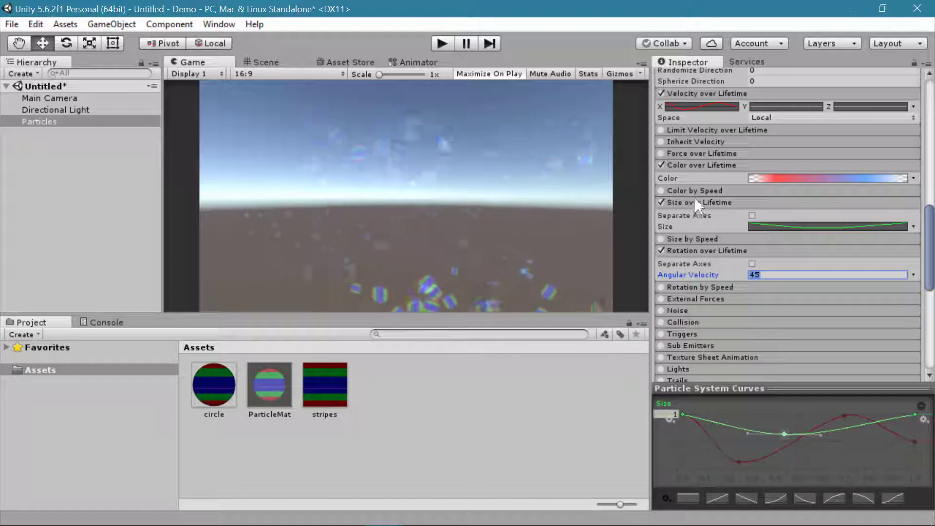
- Try Start Rotation as a Constant and switch it back to Random Between Two Constants
scroll(711, 202, "up", 3)
scroll(712, 202, "up", 10)
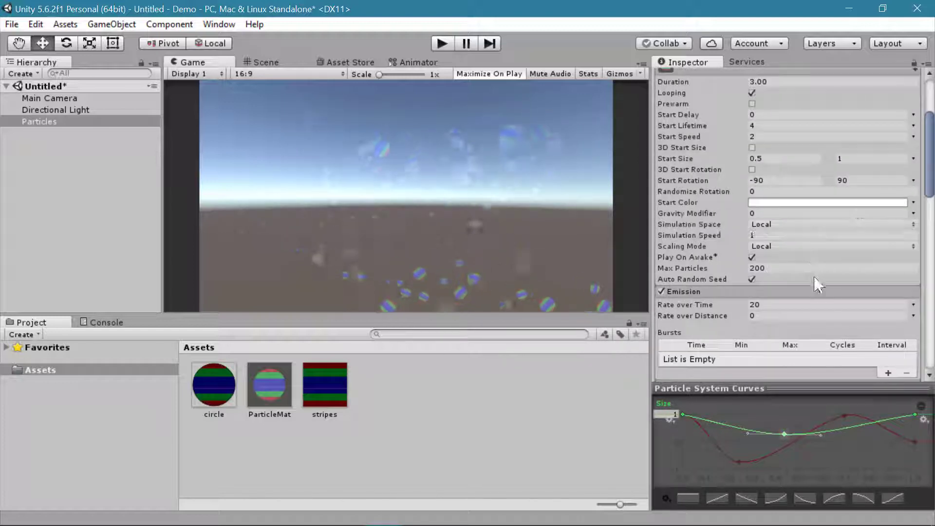
left_click(913, 180)
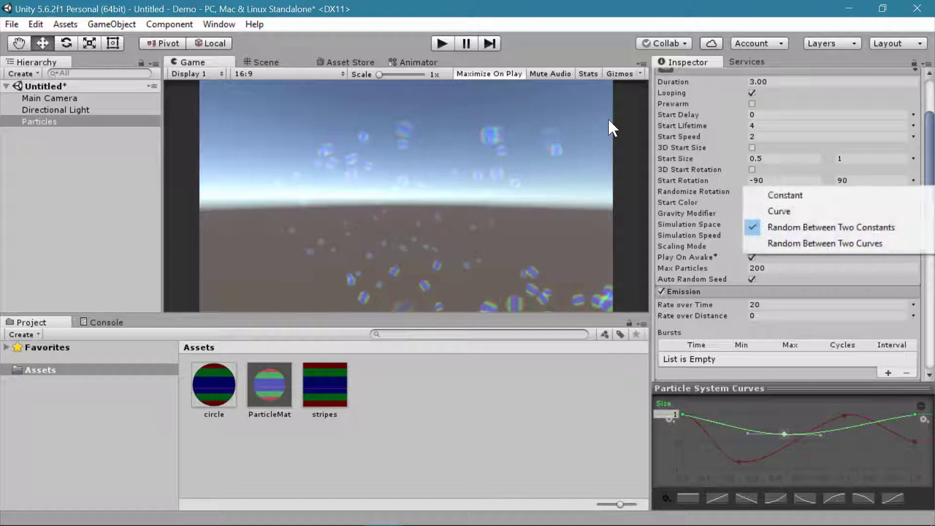
left_click(801, 195)
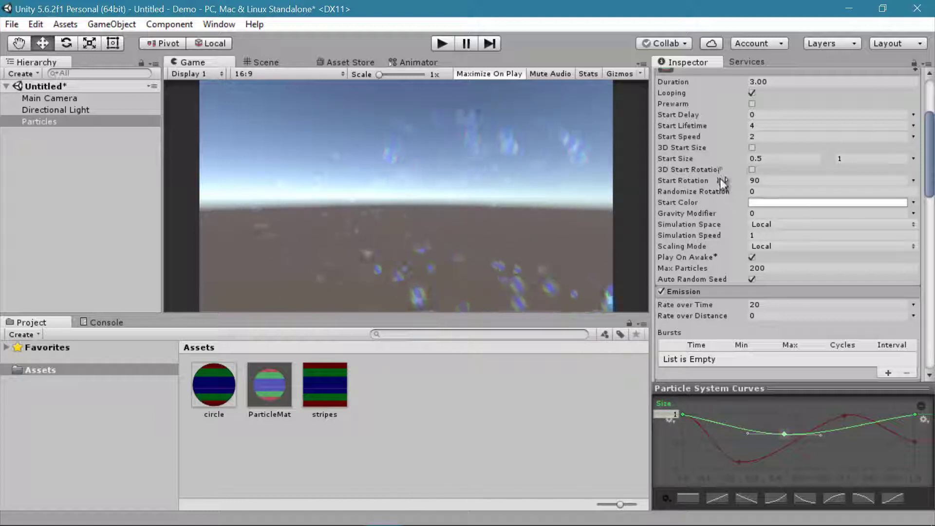
left_click(913, 180)
left_click(867, 227)
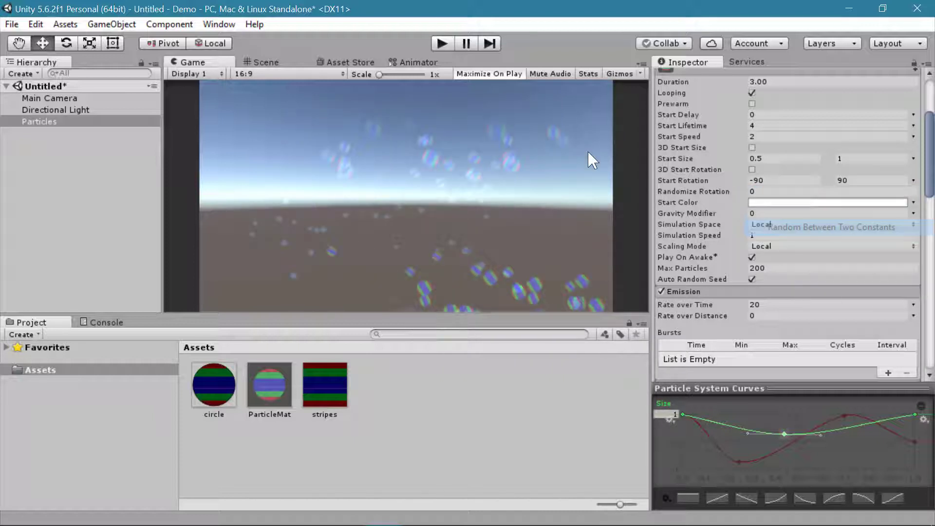
- Enable the Trails module and look over its settings
scroll(716, 269, "down", 10)
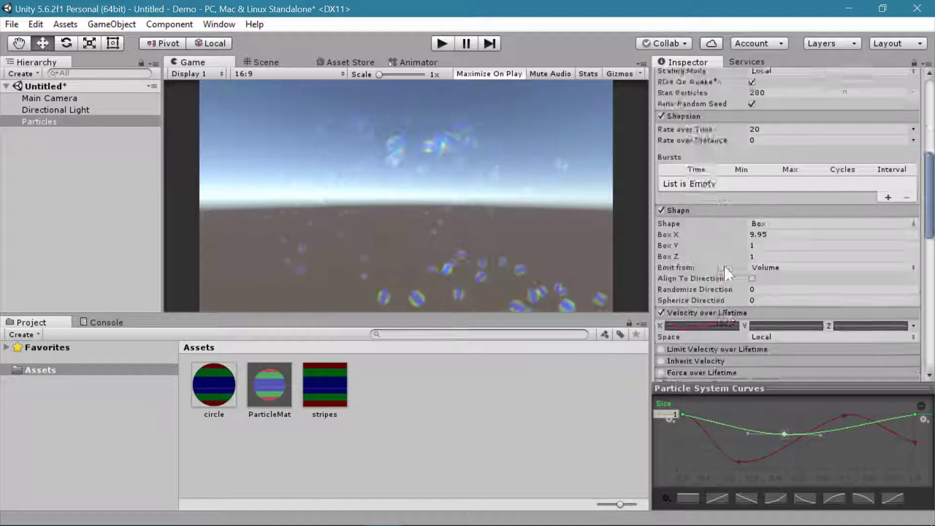
scroll(721, 266, "up", 3)
left_click(828, 143)
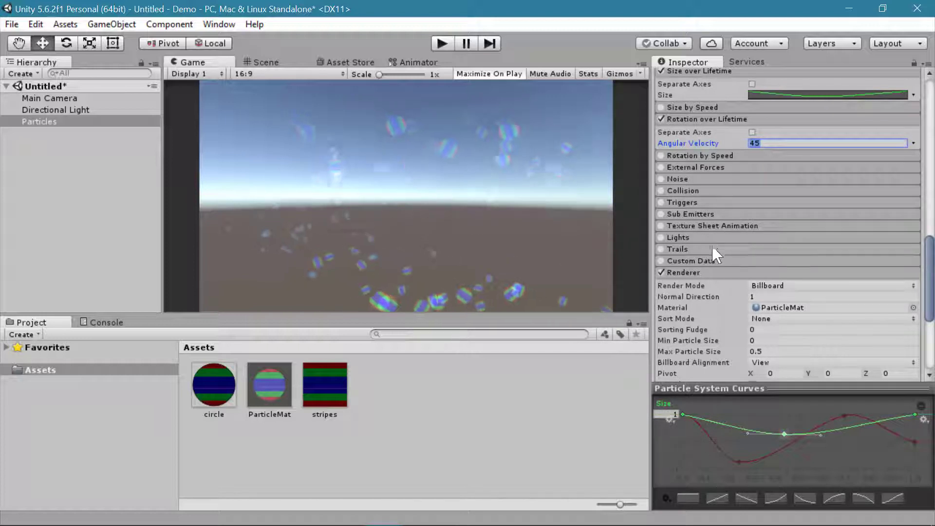
left_click(661, 248)
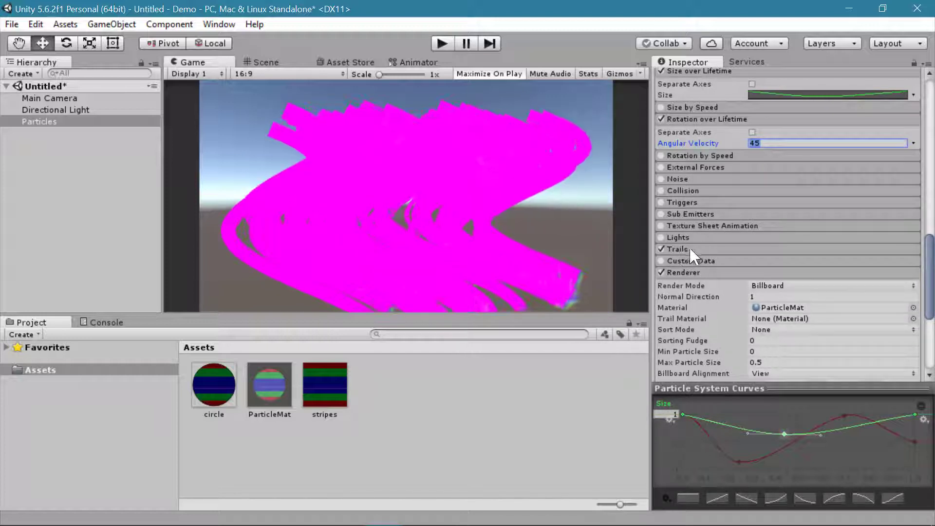
left_click(694, 250)
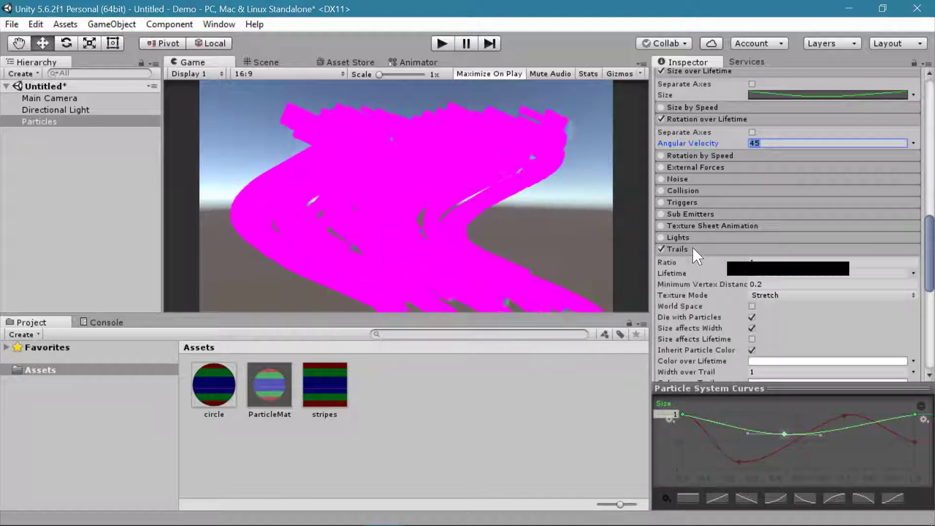
left_click(695, 251)
- Assign ParticleMat as the renderer's Trail Material and set the trails' Width over Trail to 0.2
scroll(694, 248, "down", 2)
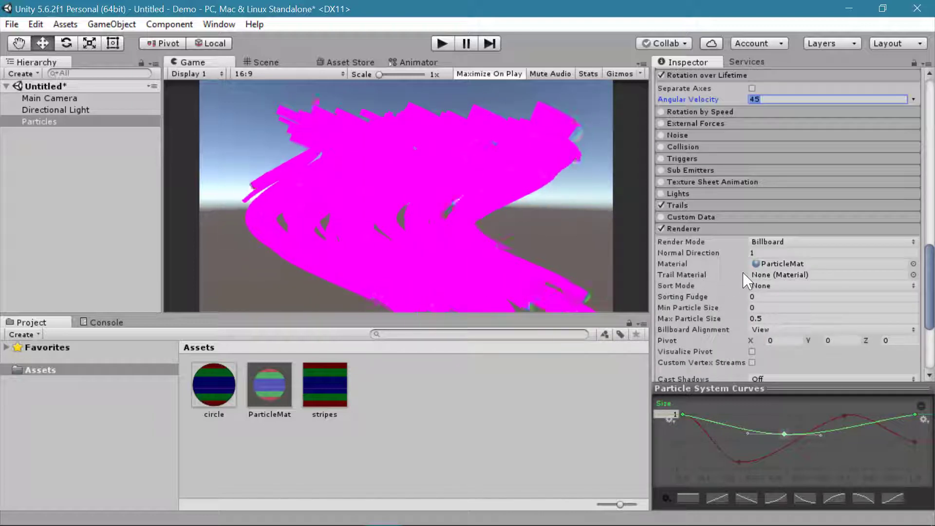
scroll(767, 273, "down", 2)
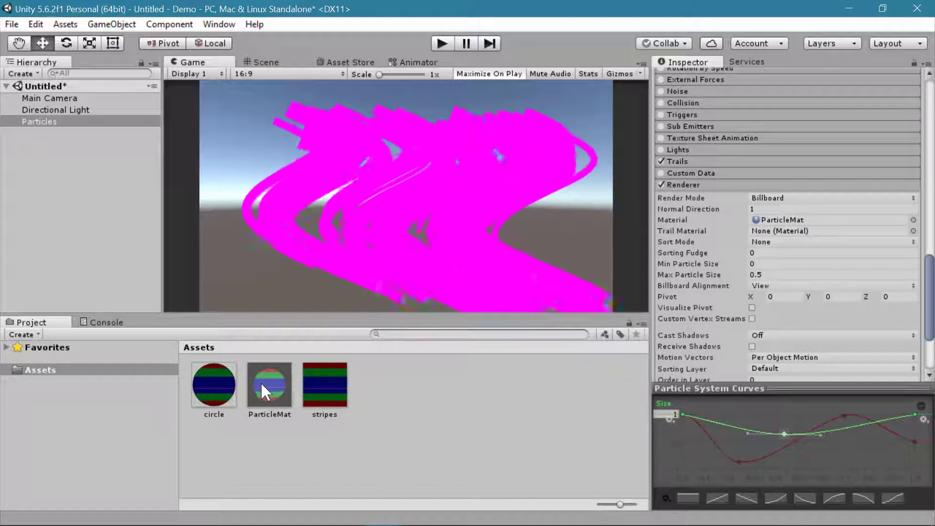
left_click_drag(775, 231, 779, 231)
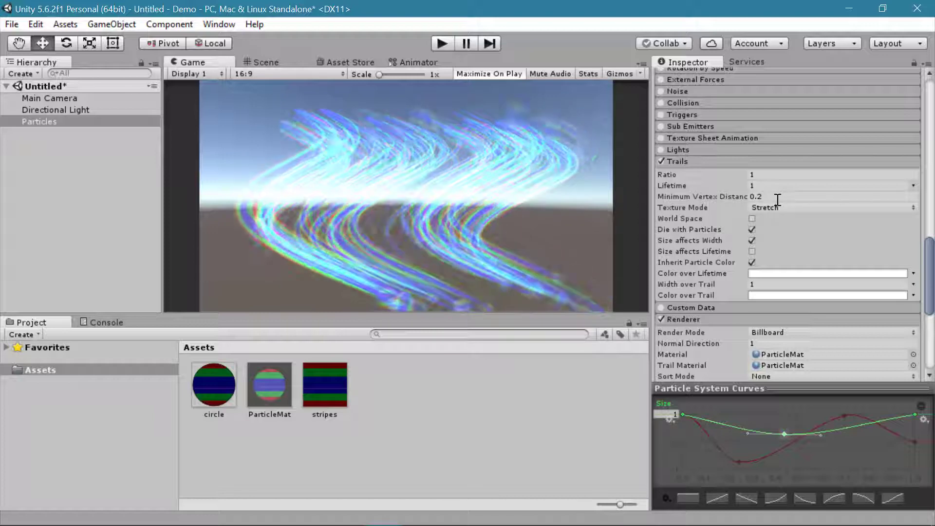
left_click(765, 283)
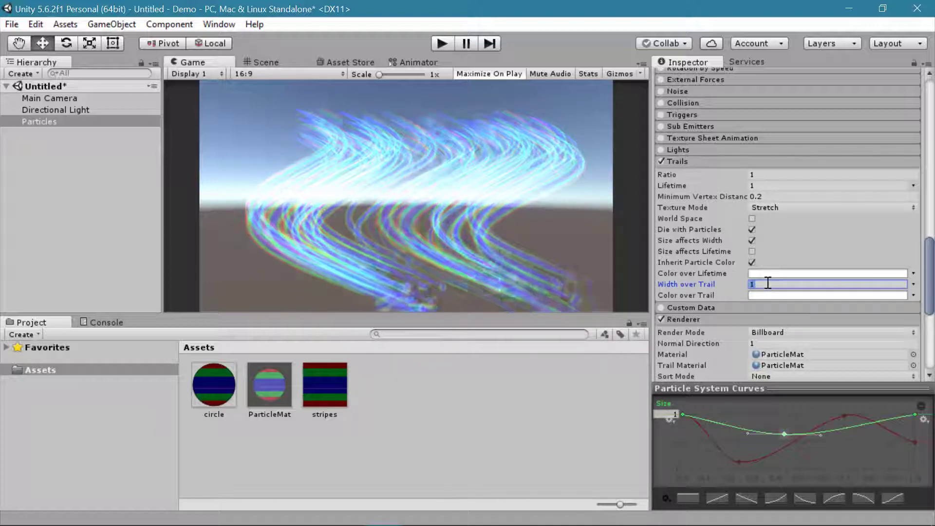
type(".2")
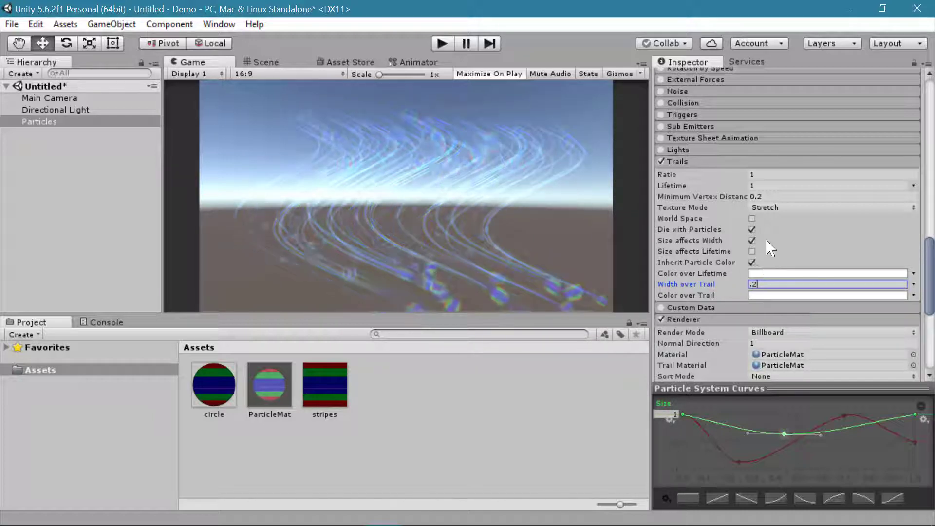
- Set the trails' Lifetime to 0.2 after trying 0.5 and 0.1
left_click(765, 186)
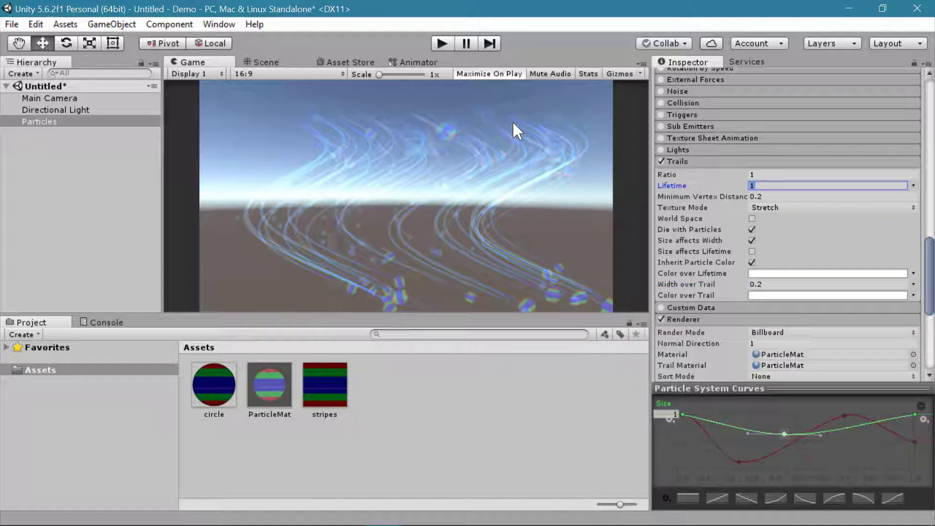
type(".5")
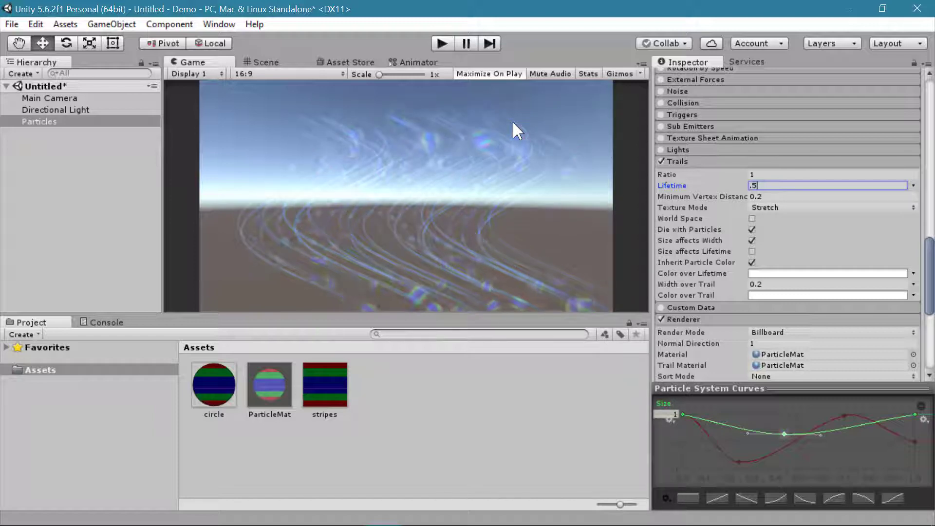
key("BackSpace")
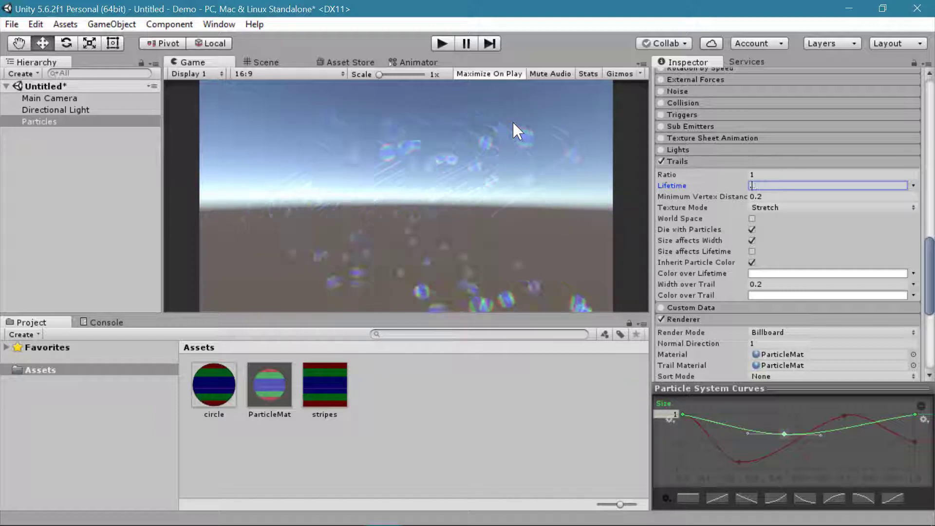
type("1")
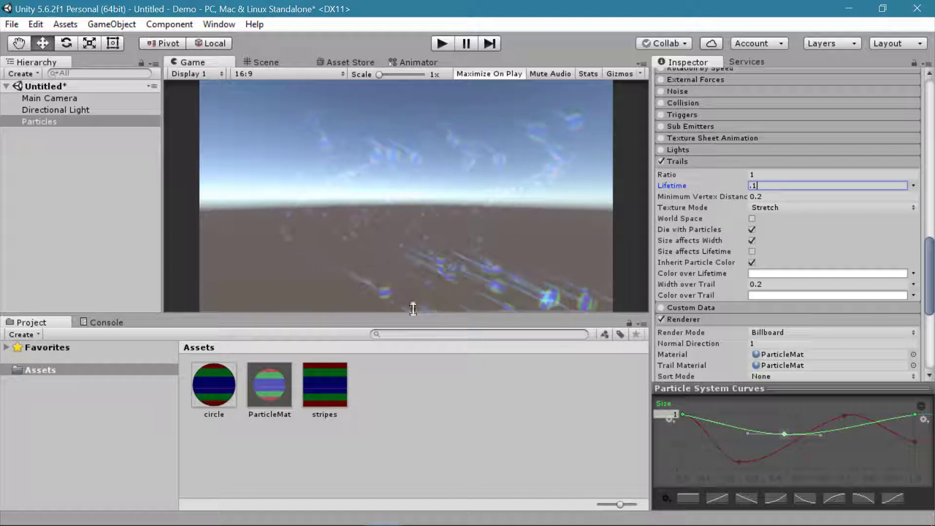
key("BackSpace")
type("2")
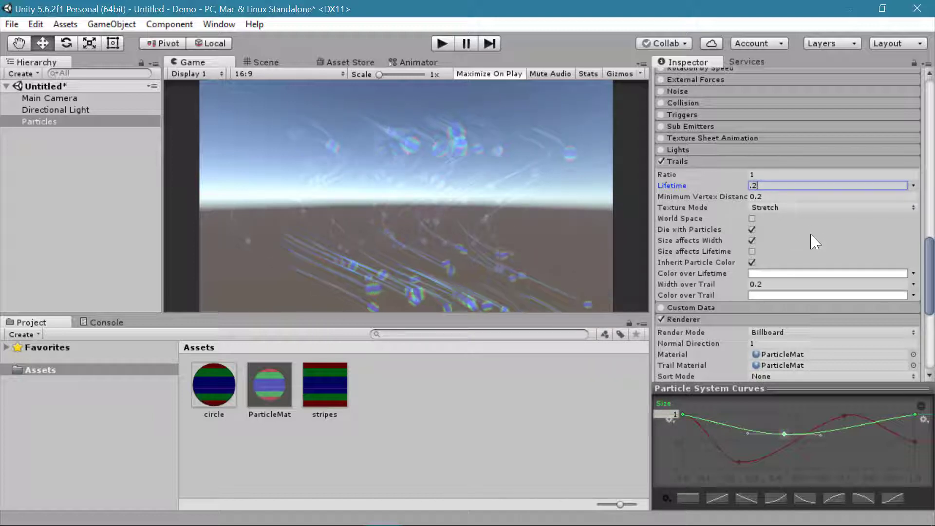
- Look over the Renderer module's remaining settings and deselect the Particles object
scroll(812, 242, "down", 2)
scroll(812, 242, "down", 6)
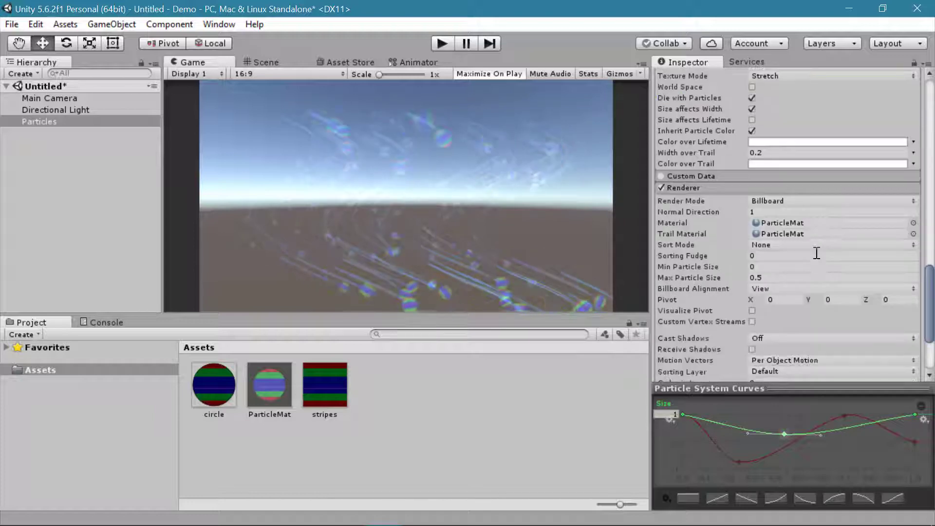
scroll(815, 258, "down", 2)
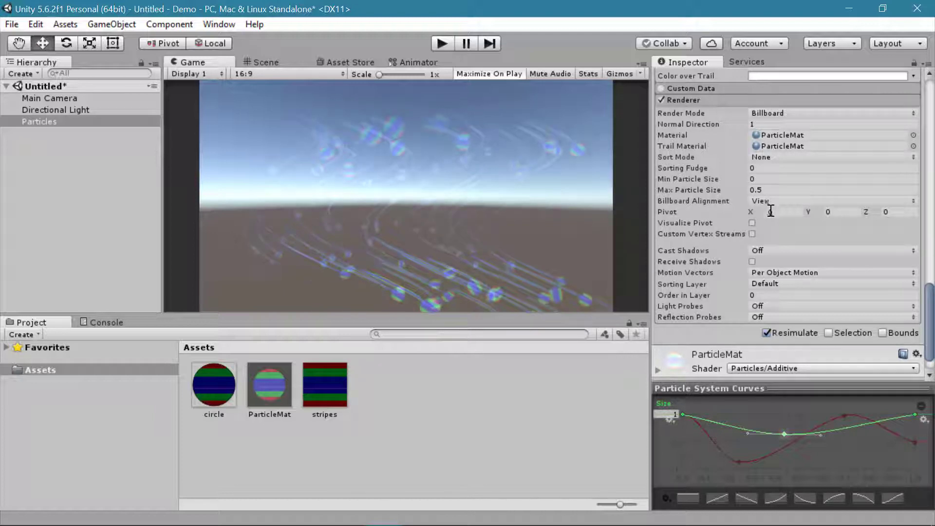
scroll(776, 229, "down", 2)
scroll(777, 234, "up", 4)
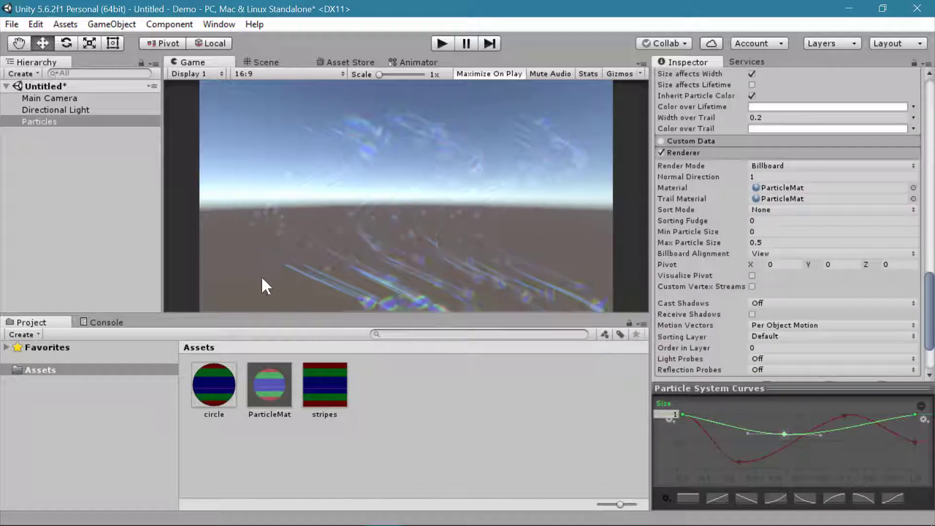
left_click(396, 423)
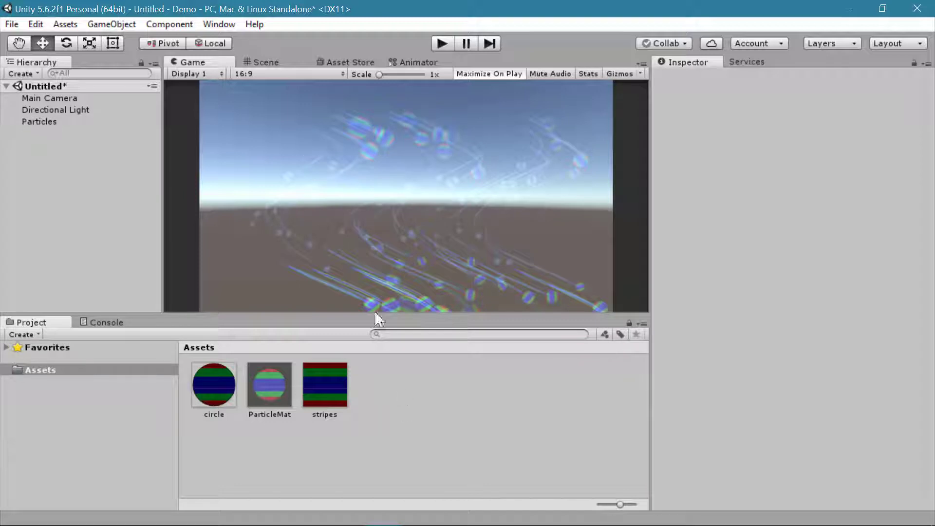
- Start importing the ParticleSystems standard package and exclude all of the Standard Assets files from the import
left_click(73, 28)
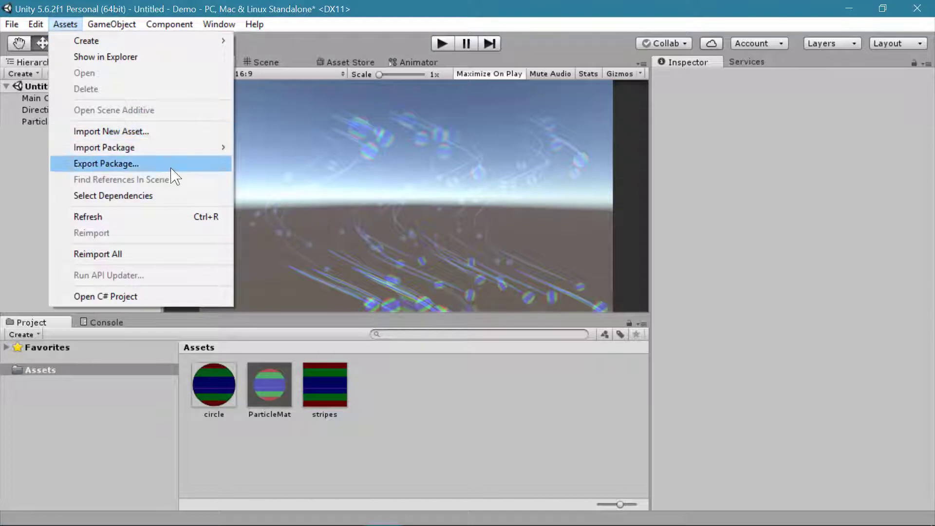
mouse_move(165, 149)
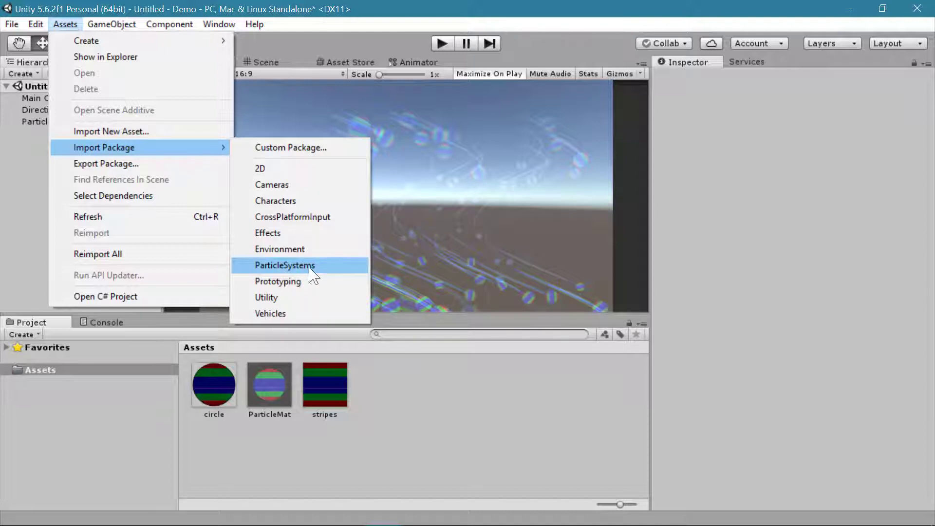
left_click(325, 274)
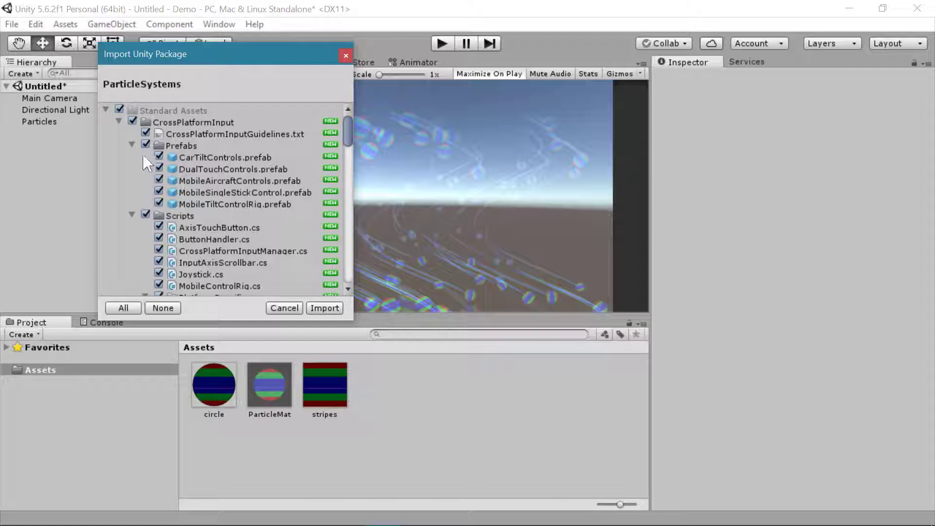
scroll(264, 173, "down", 3)
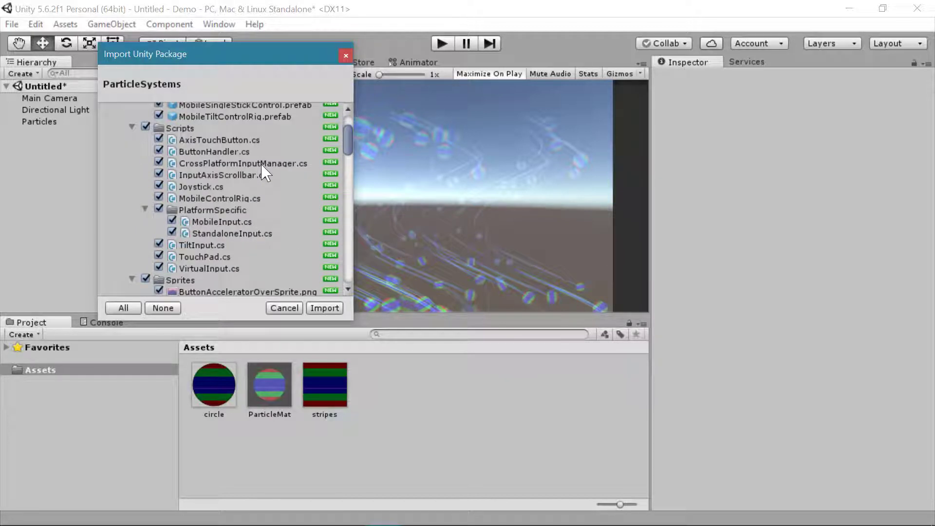
scroll(233, 183, "up", 3)
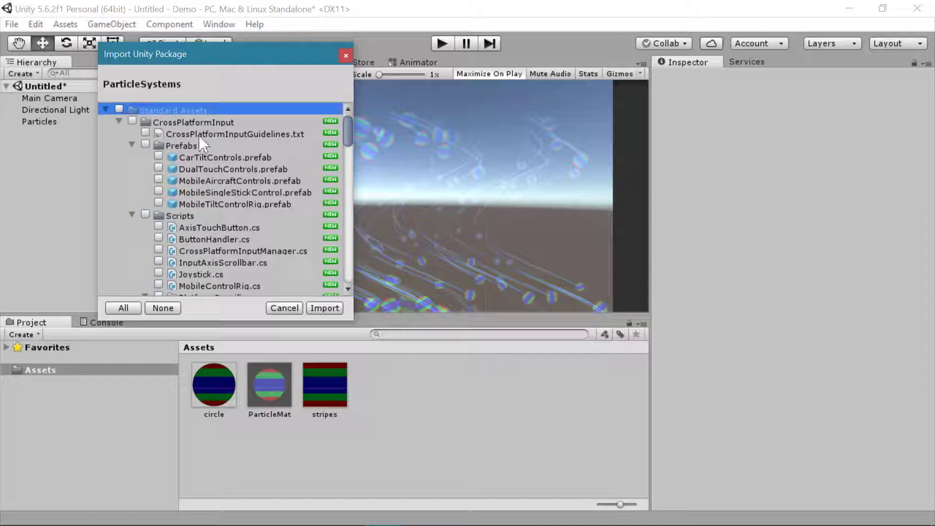
- Include only the ParticleFlameLickSheet.png texture from the package and import it
scroll(200, 155, "down", 6)
scroll(197, 184, "down", 15)
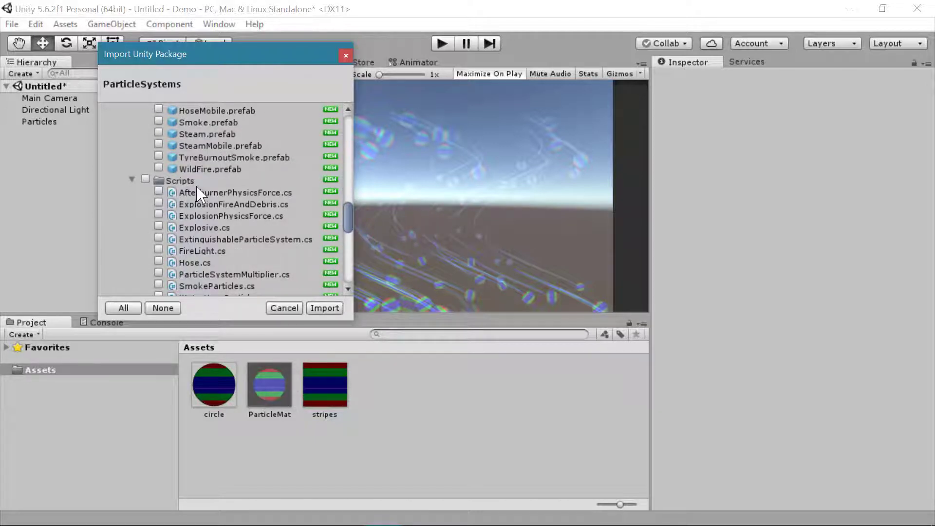
scroll(197, 188, "down", 10)
scroll(195, 187, "up", 5)
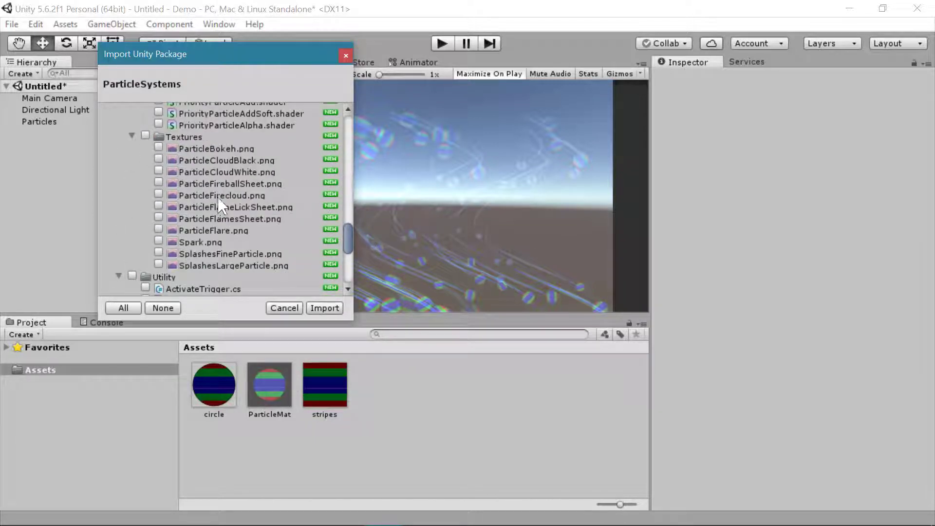
left_click(158, 206)
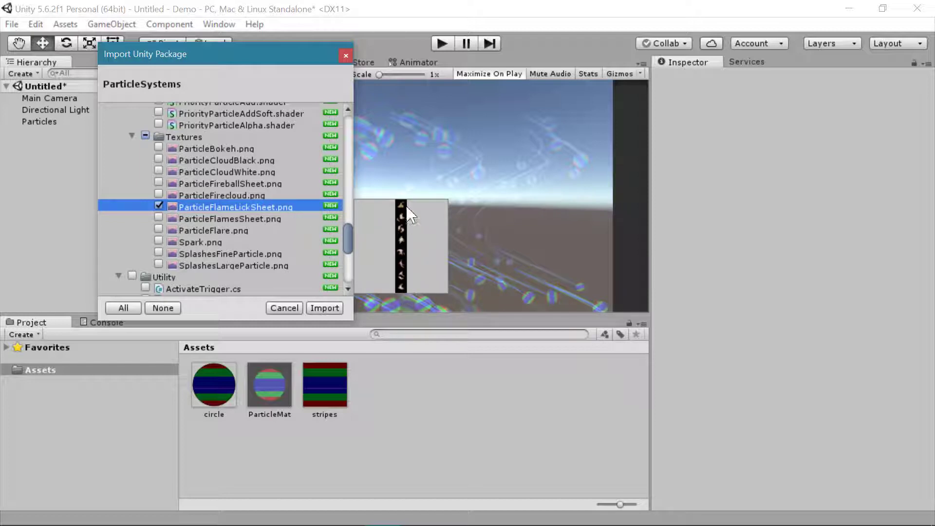
left_click(325, 308)
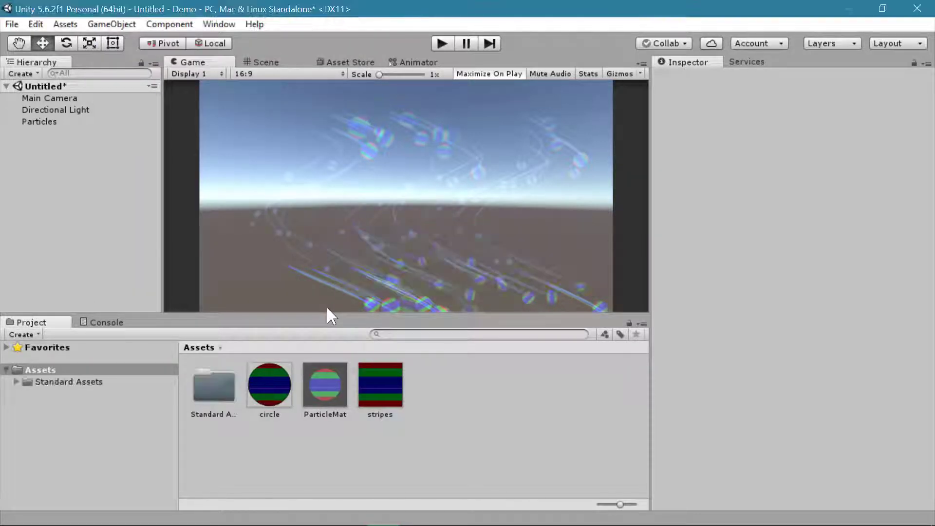
- Browse to the Textures folder under Standard Assets and ParticleSystems and examine the imported flame sheet texture's import settings
double_click(211, 400)
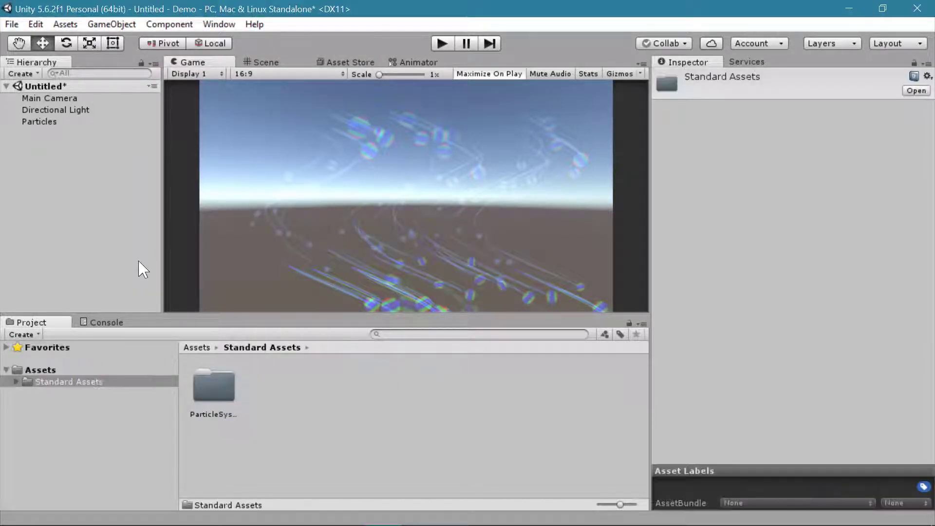
double_click(211, 398)
double_click(212, 397)
left_click(213, 398)
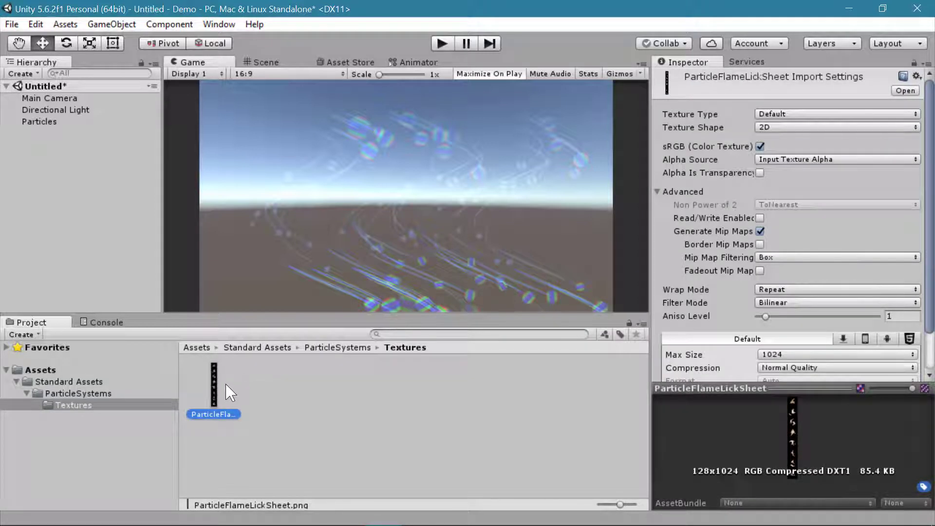
left_click(321, 404)
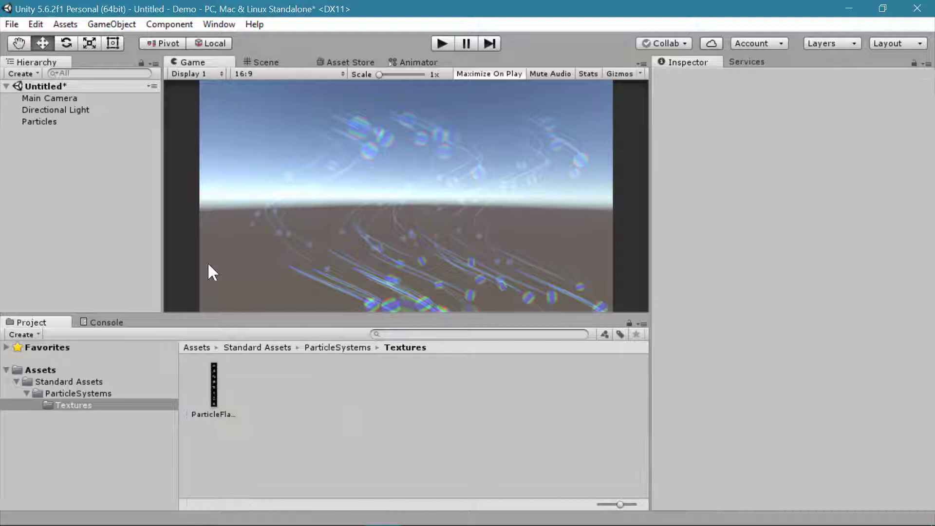
- Create a new material named Flame in the top-level Assets folder
right_click(307, 398)
mouse_move(455, 126)
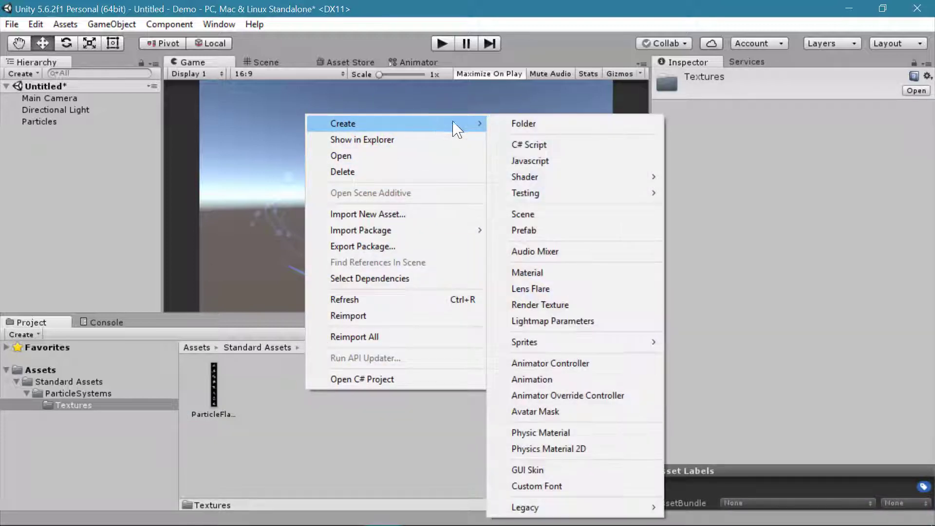
left_click(205, 351)
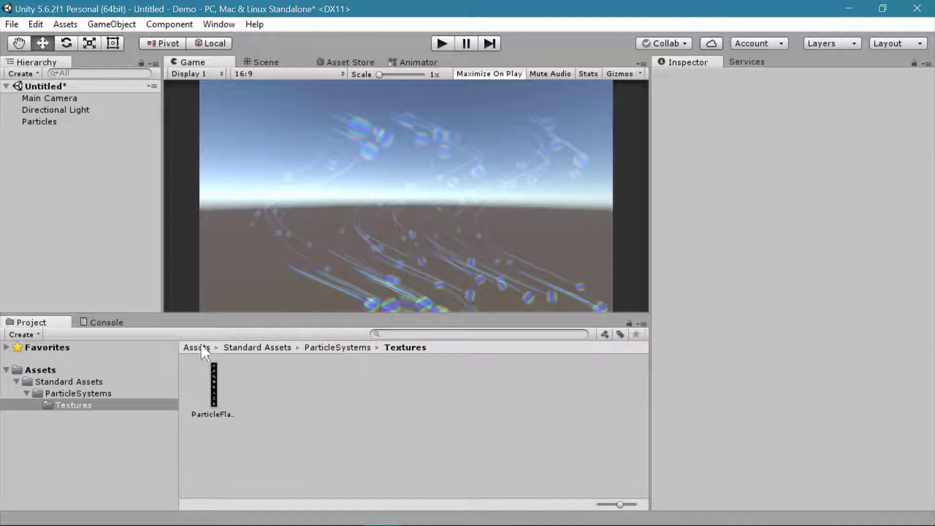
right_click(475, 410)
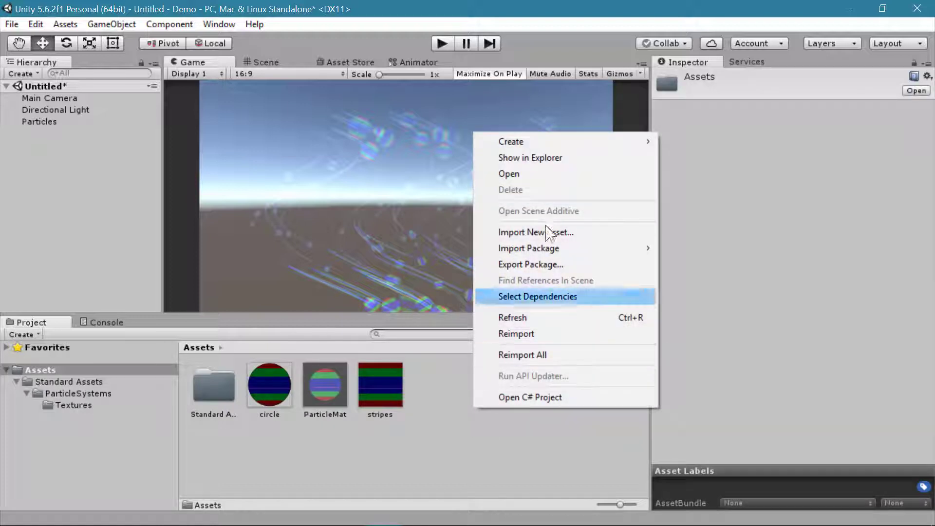
mouse_move(602, 142)
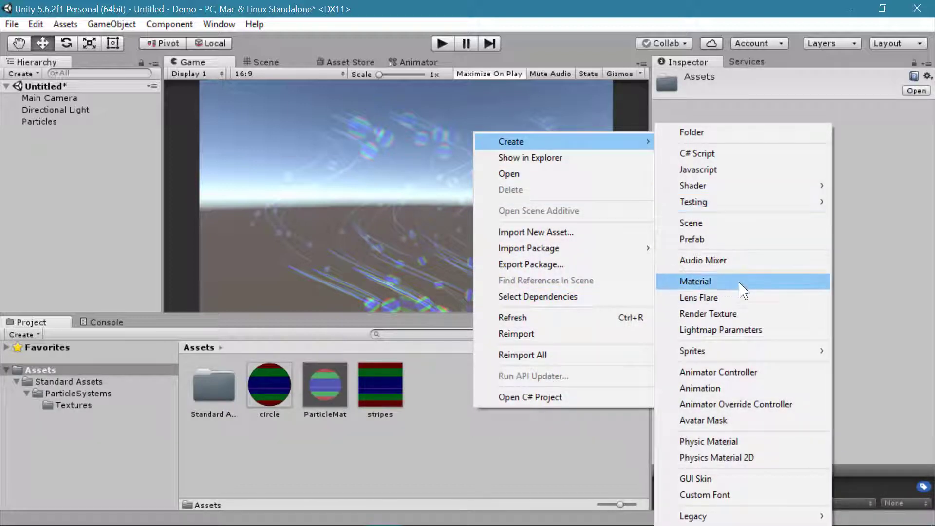
left_click(677, 280)
type("Flame")
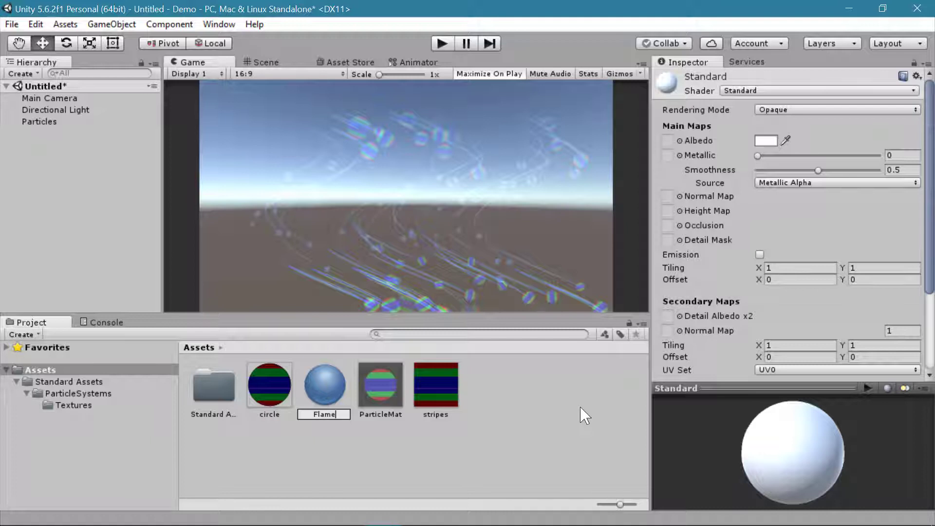
key("Return")
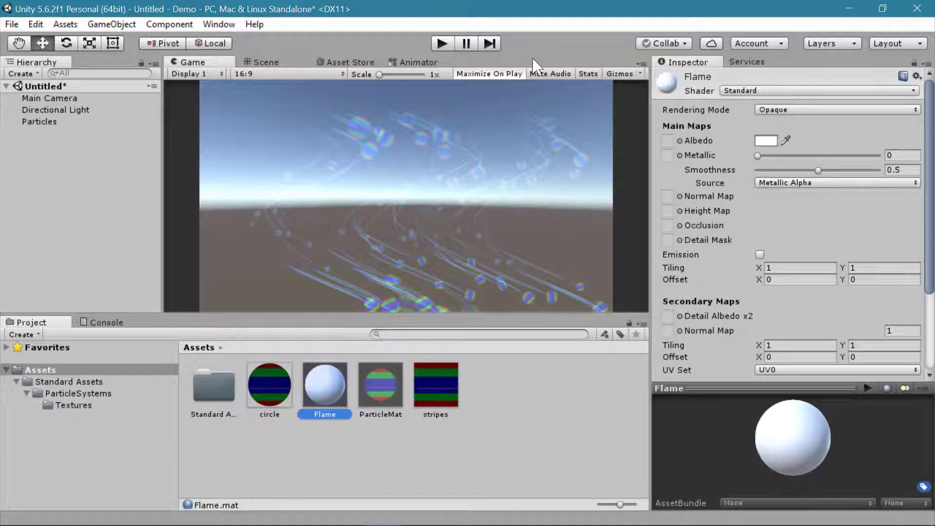
- Set the Flame material's shader to Particles/Additive and its Particle Texture to ParticleFlameLickSheet
left_click(801, 92)
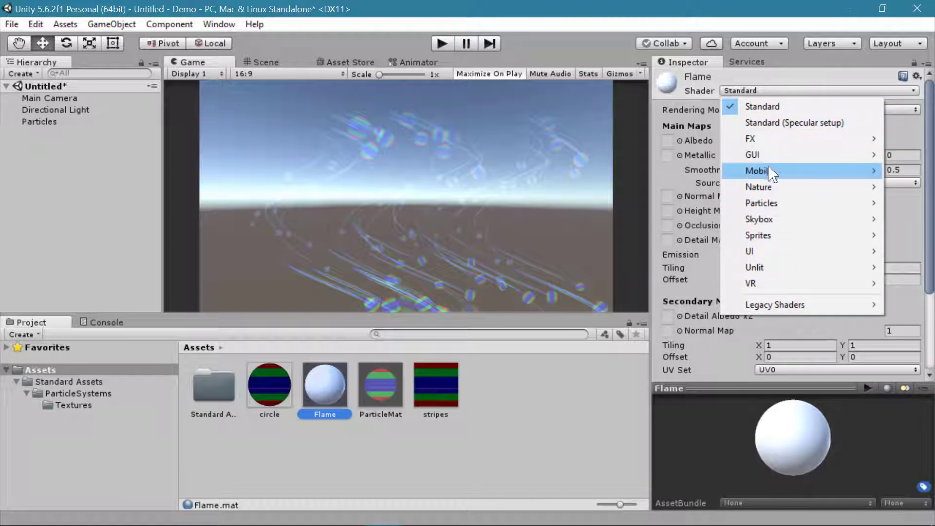
mouse_move(789, 205)
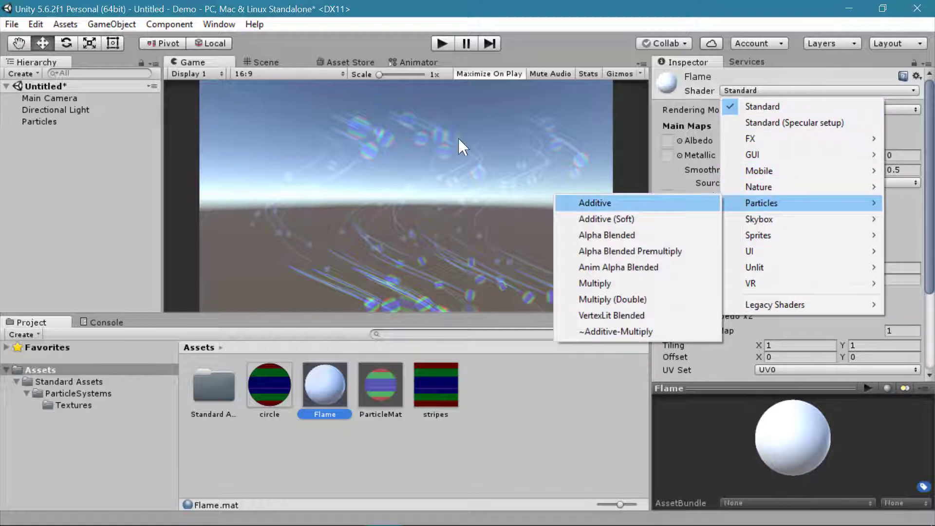
left_click(701, 209)
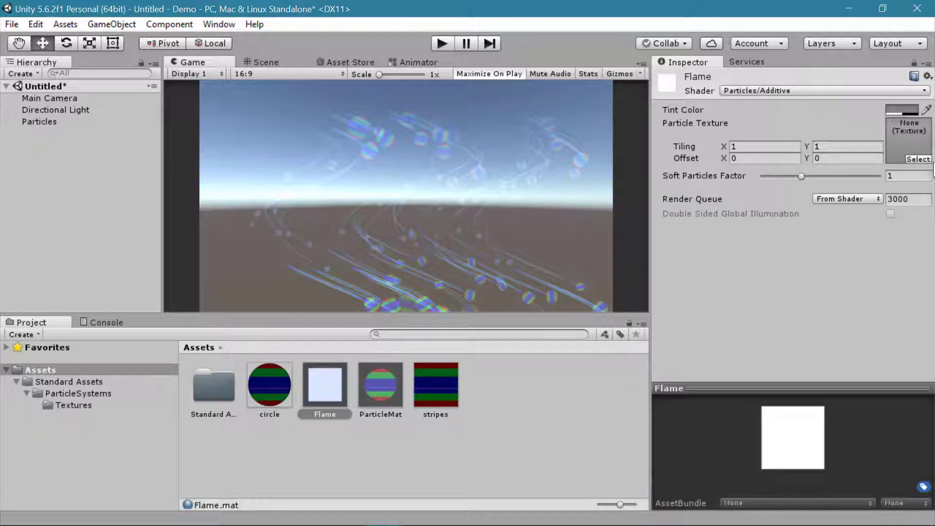
left_click(918, 159)
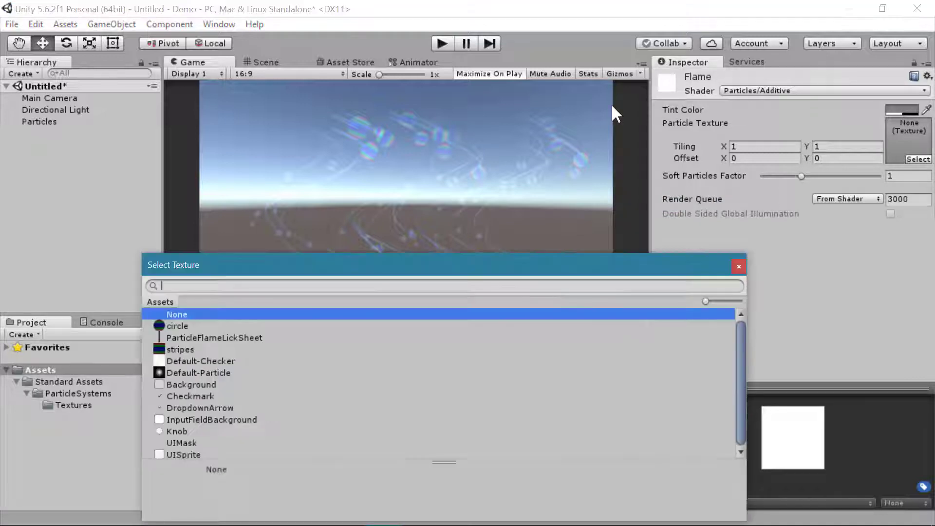
left_click(195, 338)
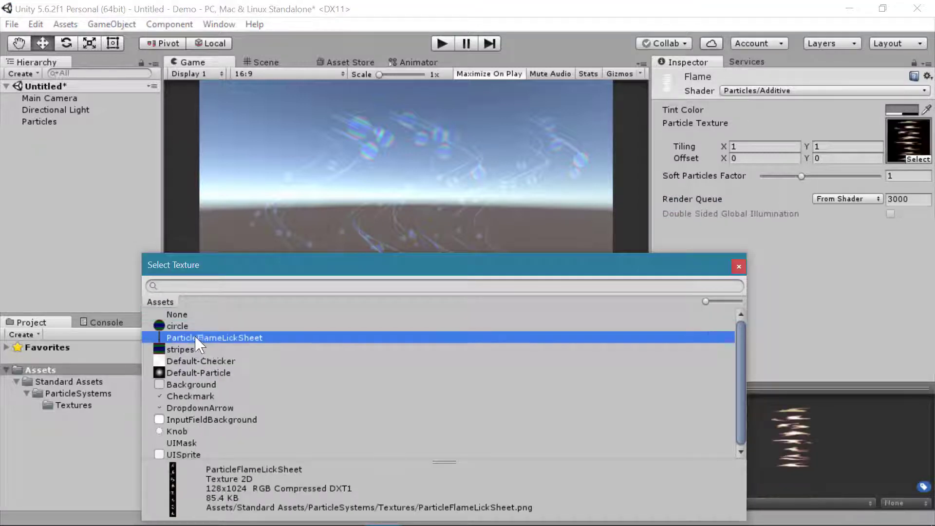
left_click(171, 228)
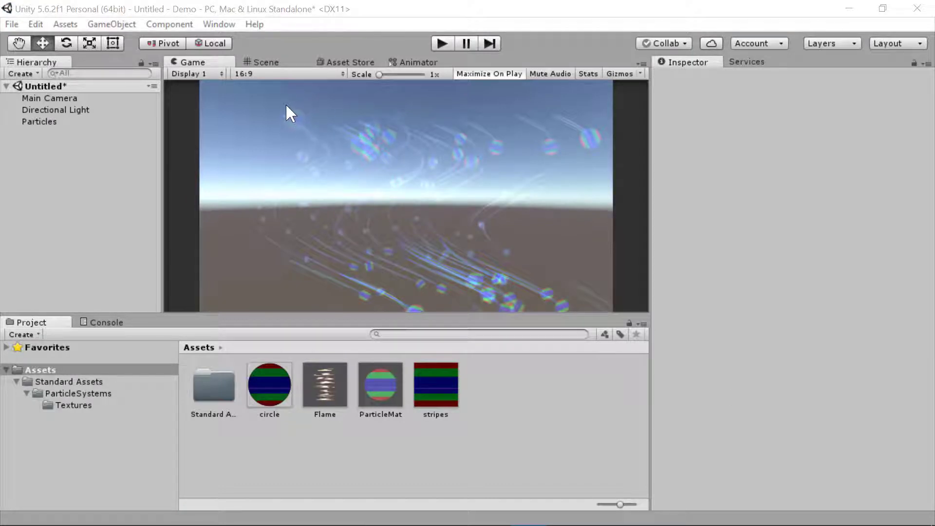
- Create an empty game object named Flame in the scene and add a Particle System component to it
left_click(267, 62)
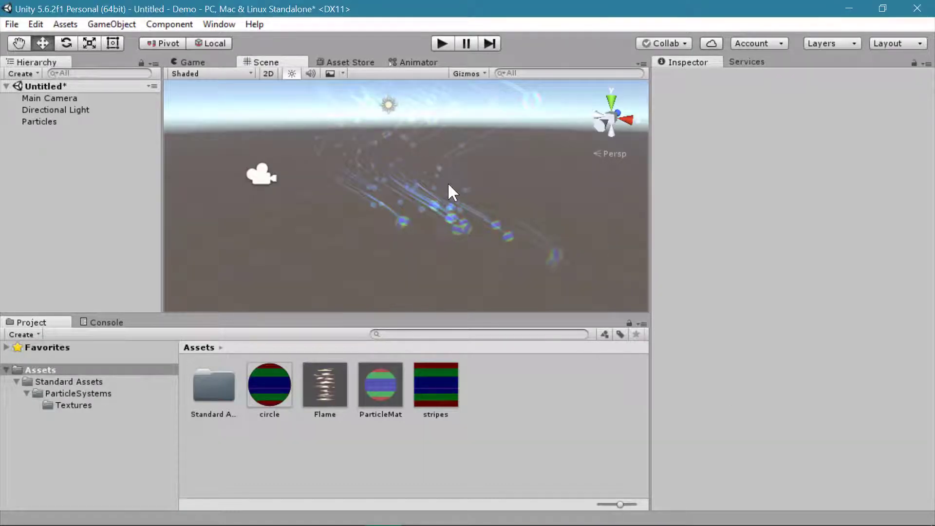
left_click_drag(463, 195, 467, 223, "alt")
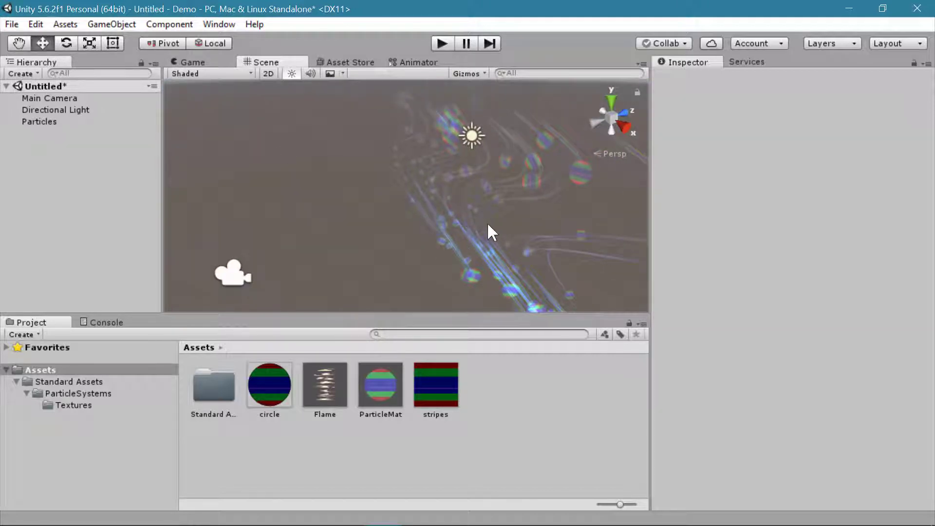
middle_click_drag(489, 229, 443, 171)
left_click(111, 23)
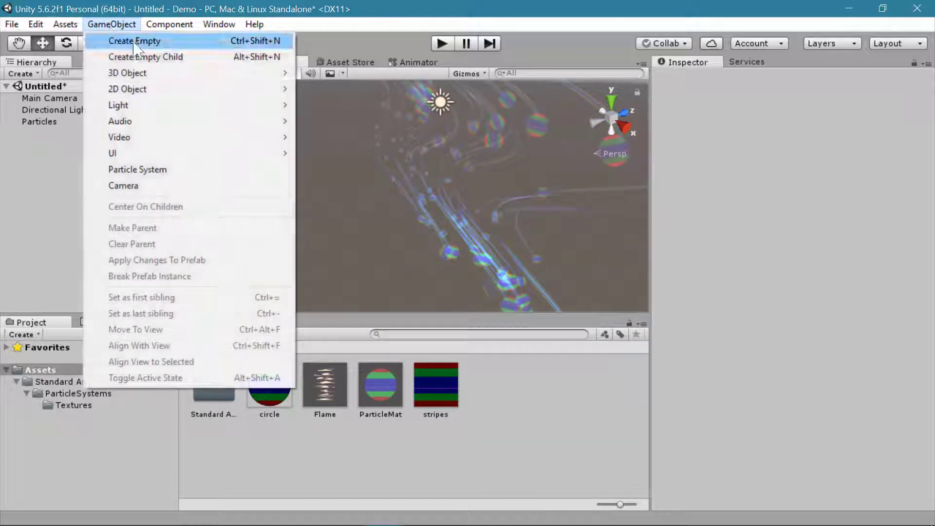
left_click(134, 43)
left_click(77, 133)
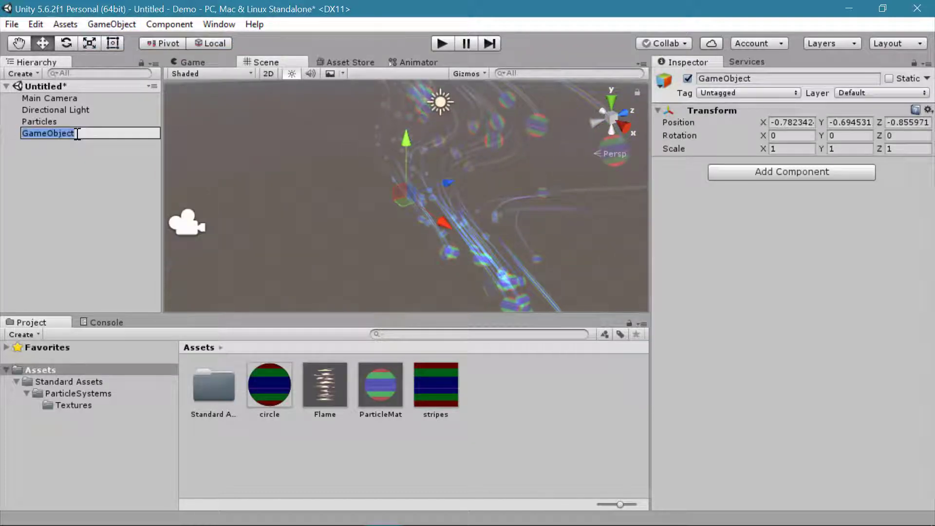
type("Flame")
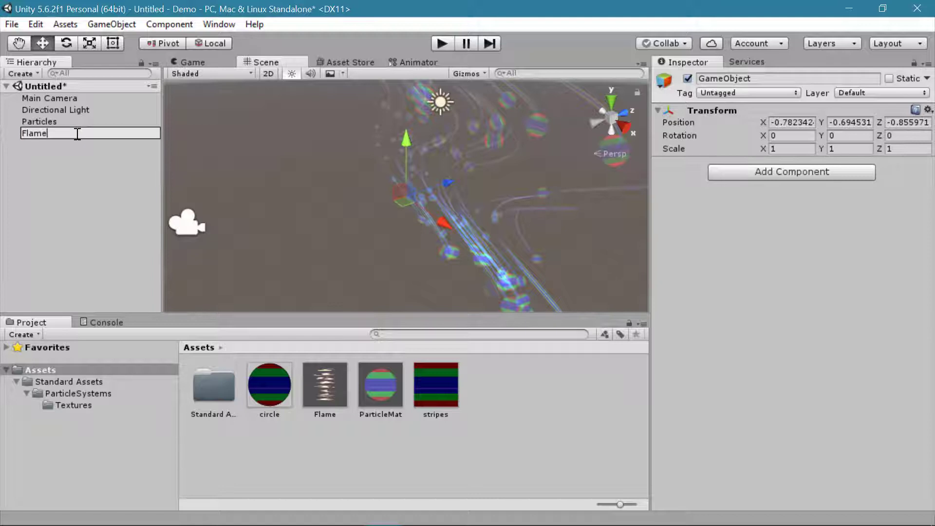
key("Return")
left_click(750, 175)
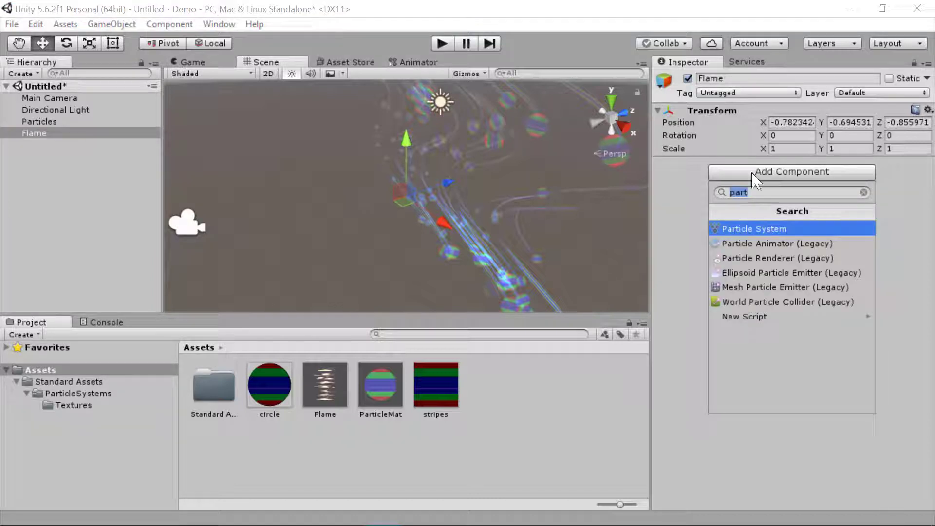
left_click(762, 229)
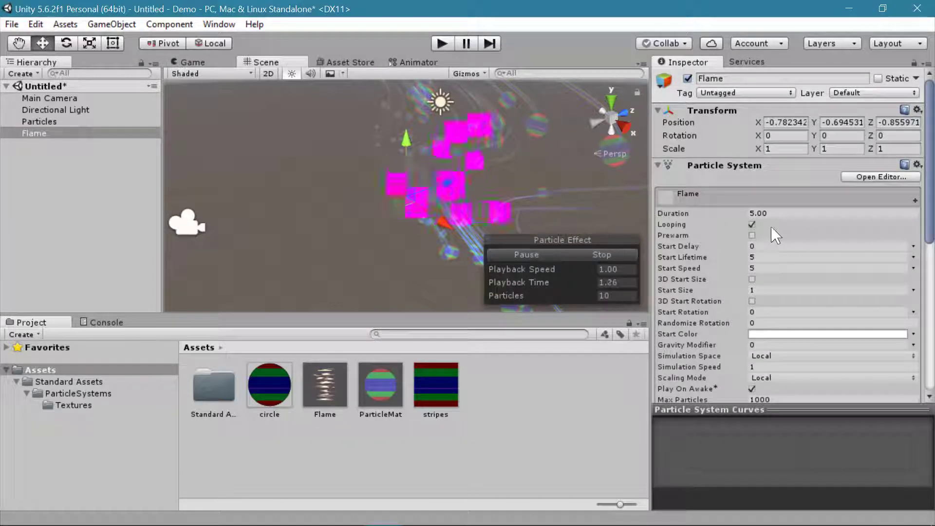
- Set the emitter shape of the Flame particle system to Sphere
scroll(774, 249, "down", 1)
scroll(774, 250, "down", 2)
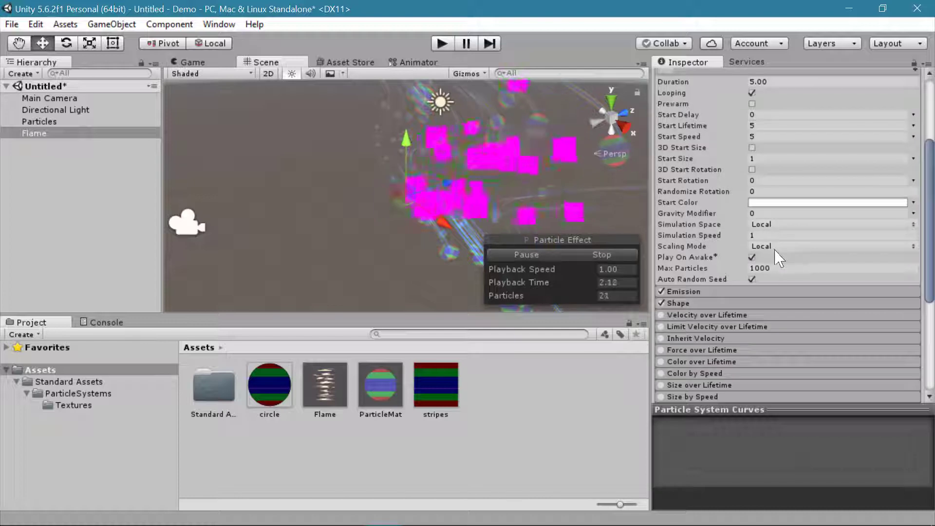
left_click(721, 291)
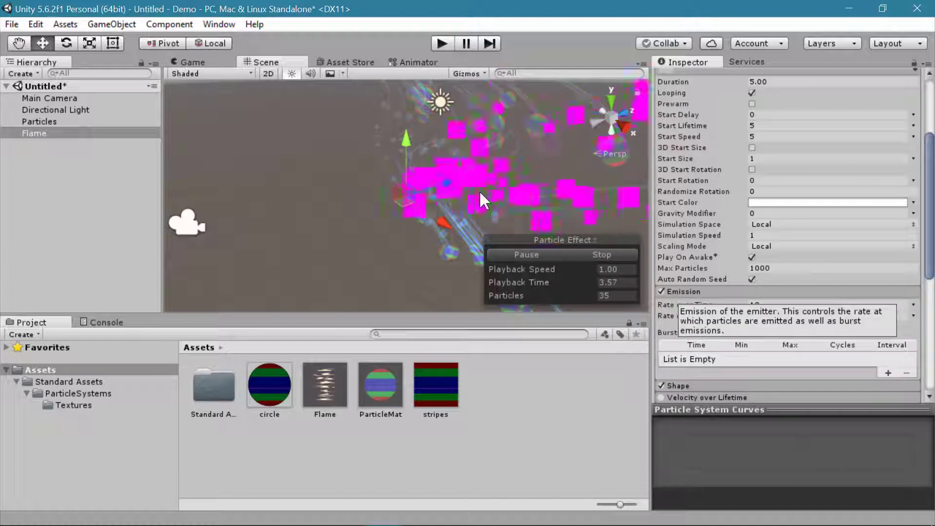
left_click(731, 292)
left_click(740, 304)
scroll(793, 308, "down", 1)
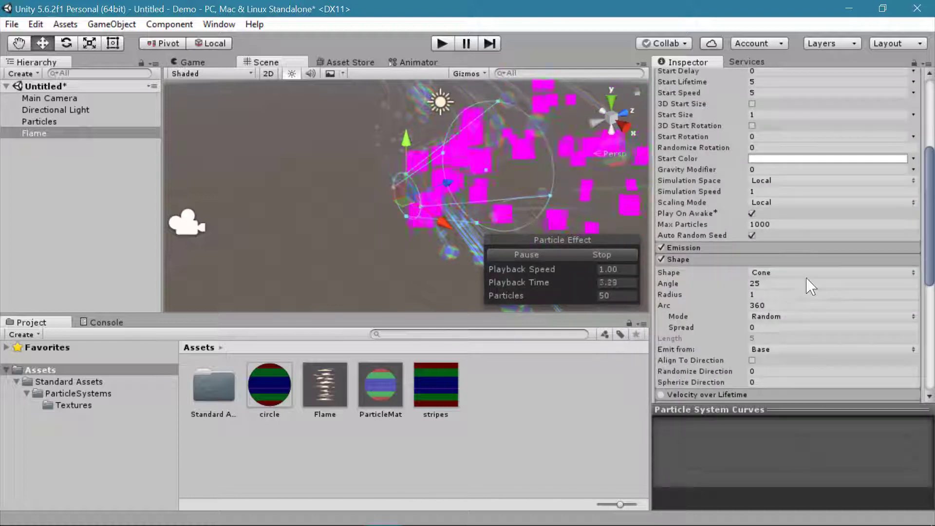
scroll(806, 258, "down", 1)
left_click(803, 228)
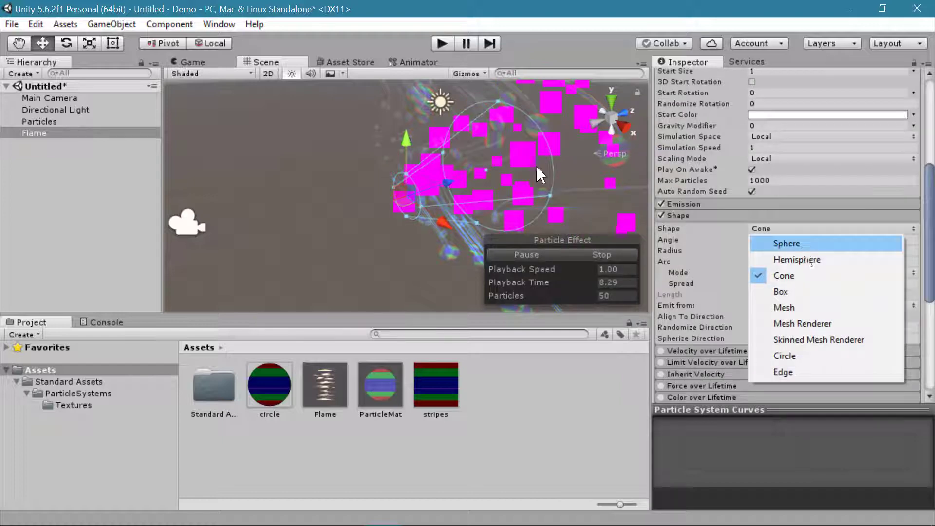
left_click(794, 243)
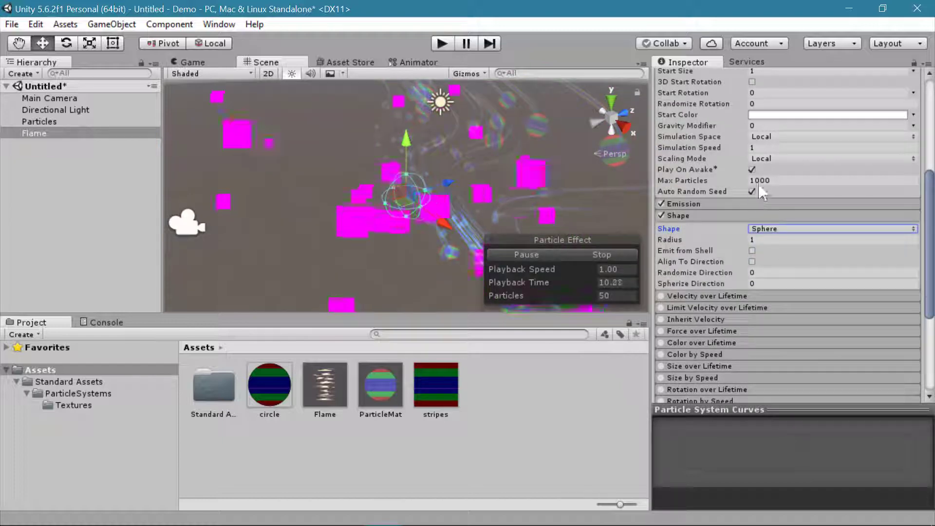
- Set the Flame particle system's Start Speed to 0
scroll(764, 192, "up", 3)
left_click(781, 181)
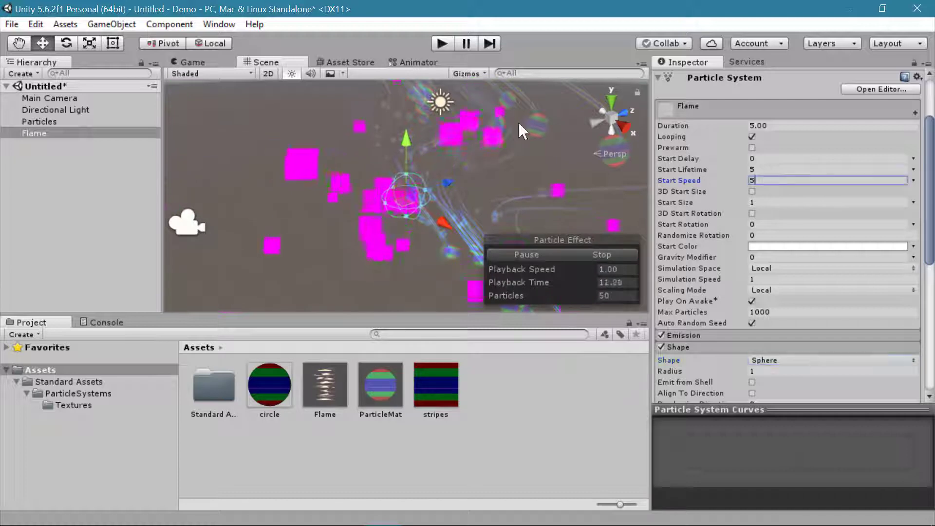
type("0")
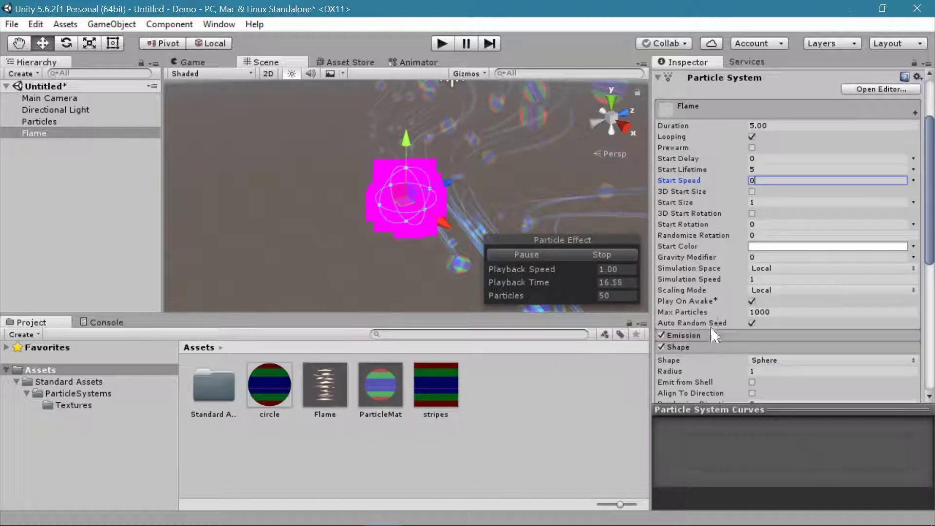
- Set the radius of the sphere emitter shape to 0.2
scroll(724, 344, "down", 3)
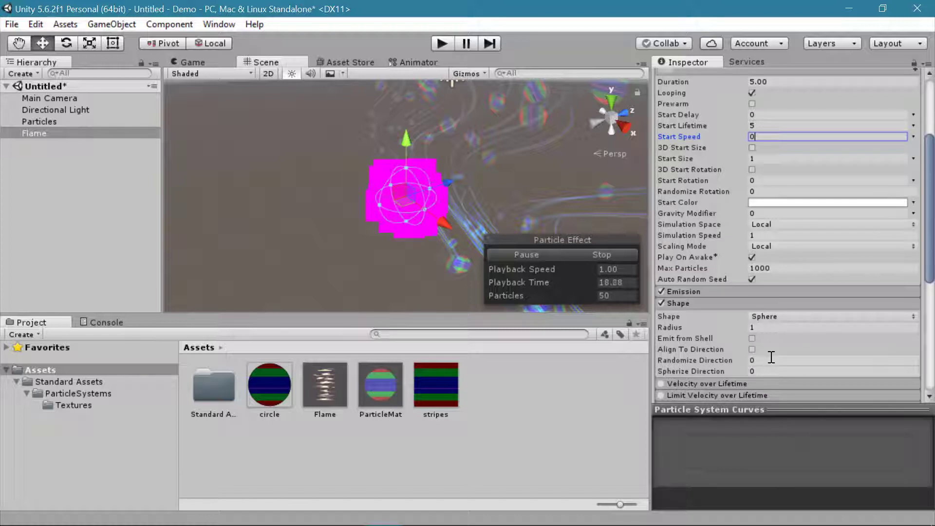
left_click(772, 327)
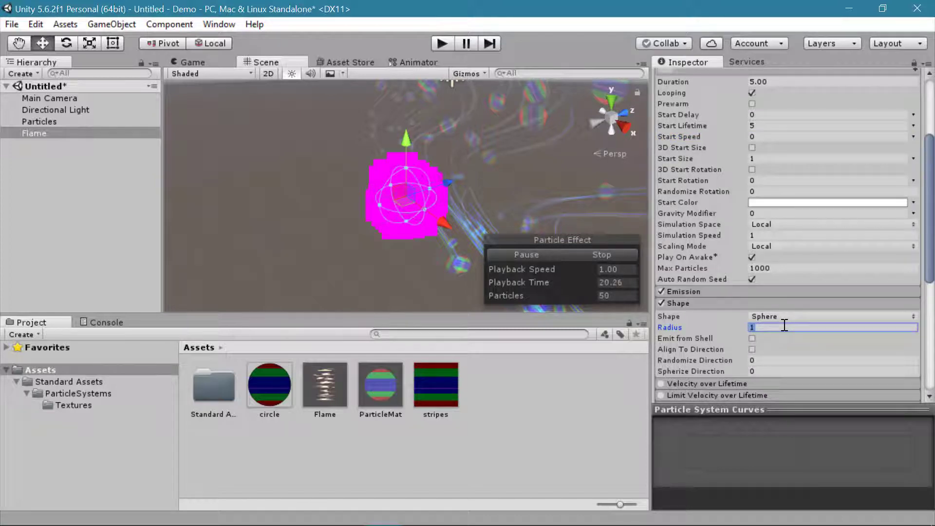
key("BackSpace")
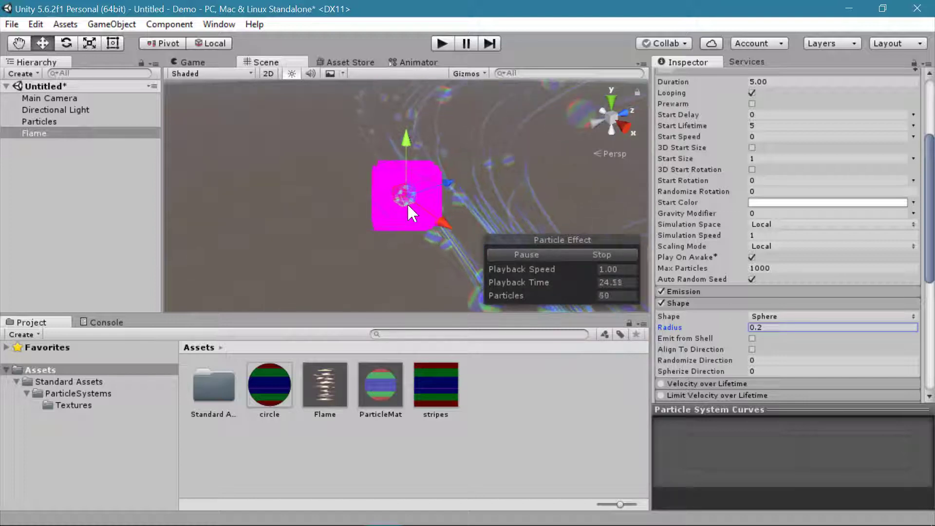
- Assign the Flame material to the particle system's Renderer module and view the result in the scene
scroll(710, 304, "down", 8)
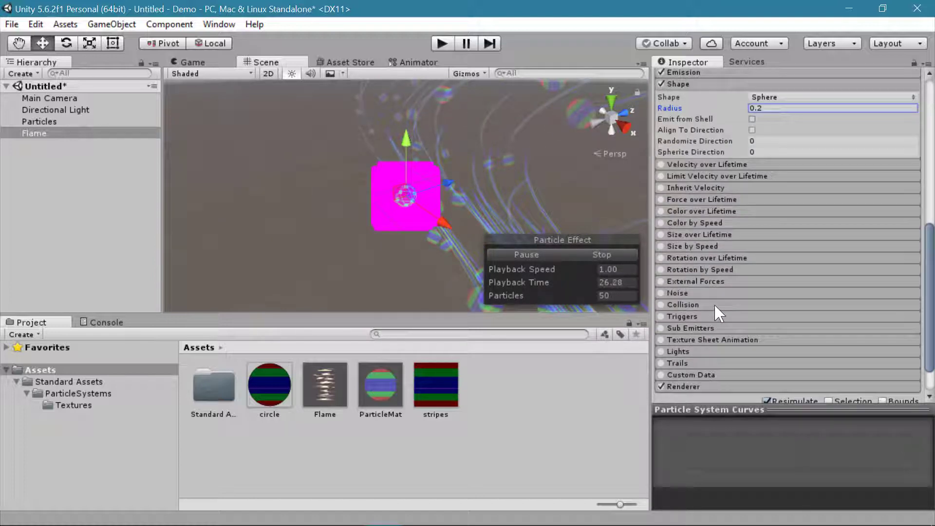
scroll(725, 360, "down", 2)
left_click(706, 346)
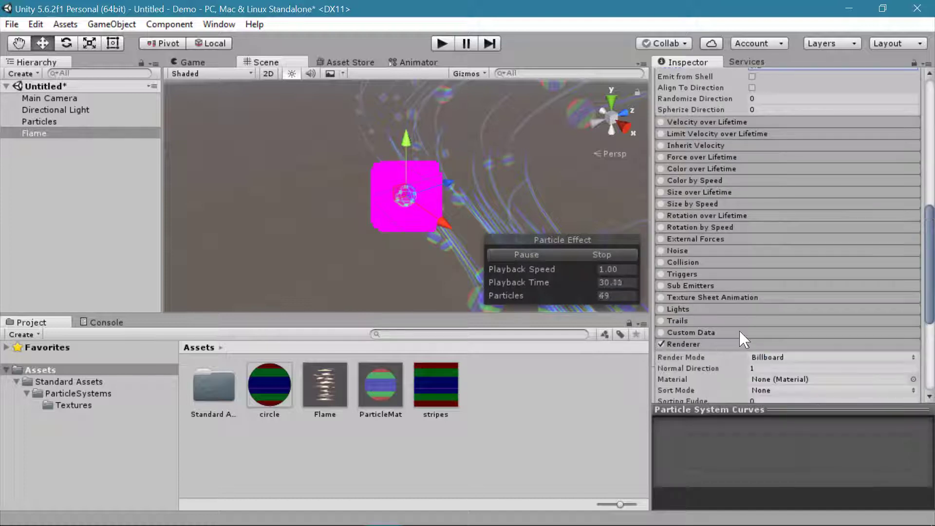
scroll(740, 336, "down", 3)
scroll(752, 336, "down", 2)
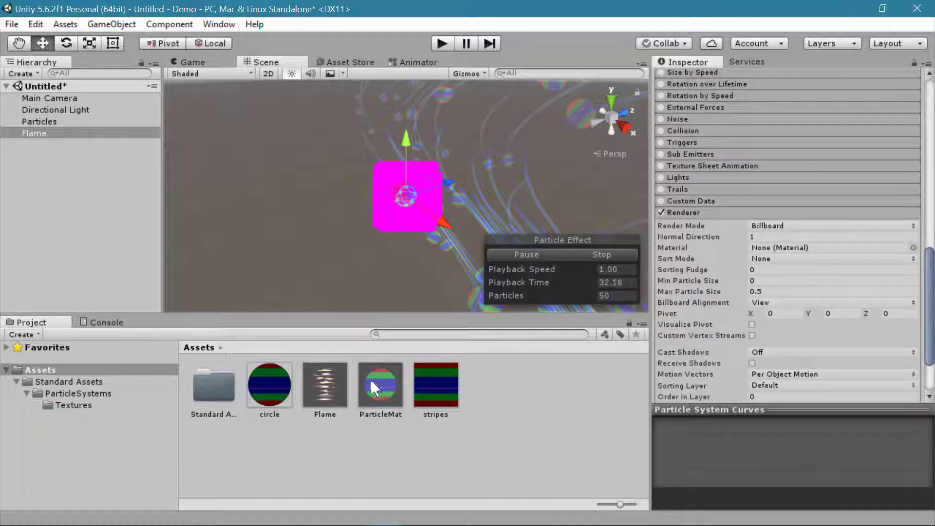
left_click_drag(329, 400, 790, 247)
left_click_drag(528, 169, 520, 231)
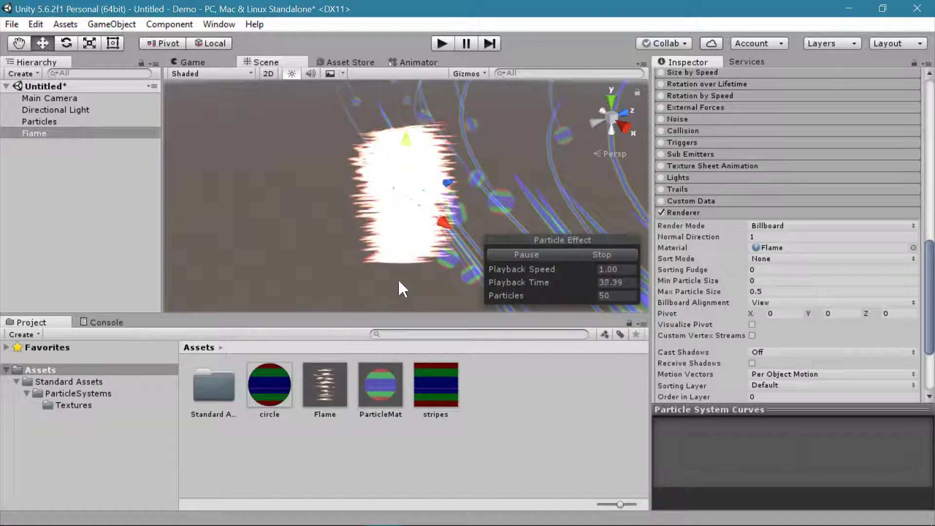
- Enable the Texture Sheet Animation module on the Flame particle system and expand its tile settings
scroll(817, 222, "up", 3)
scroll(816, 221, "up", 2)
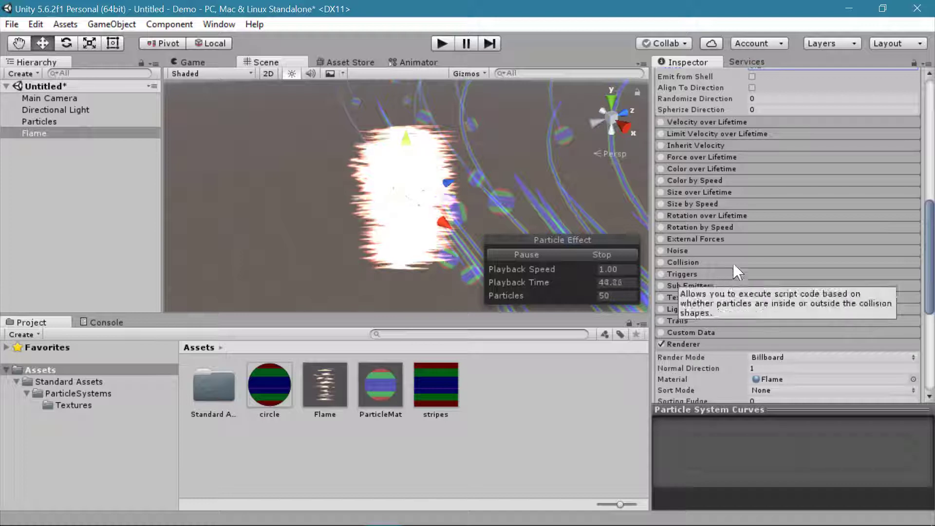
left_click(661, 297)
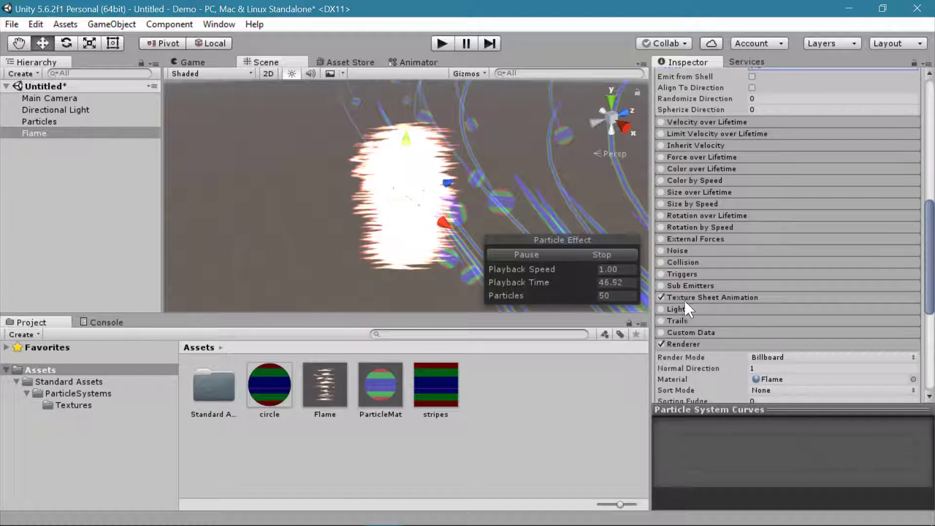
left_click(712, 298)
scroll(834, 261, "down", 5)
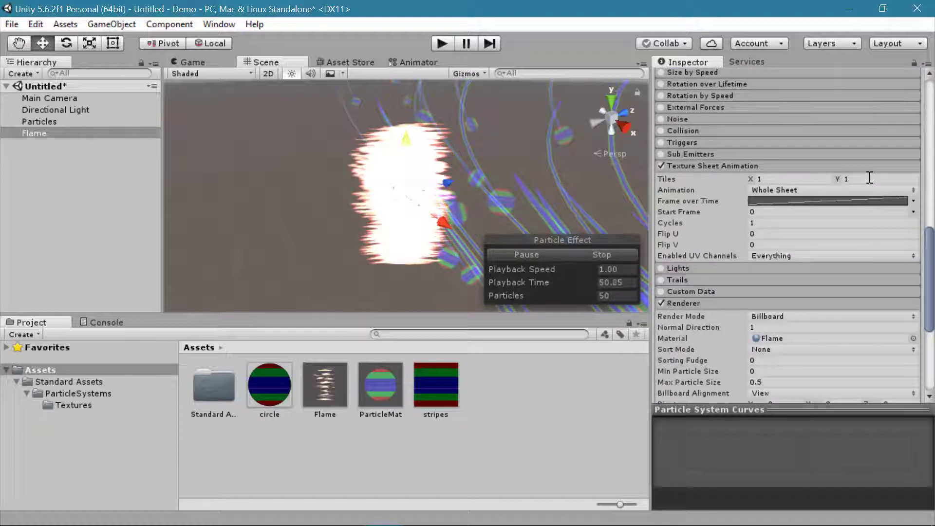
left_click(793, 179)
left_click(863, 180)
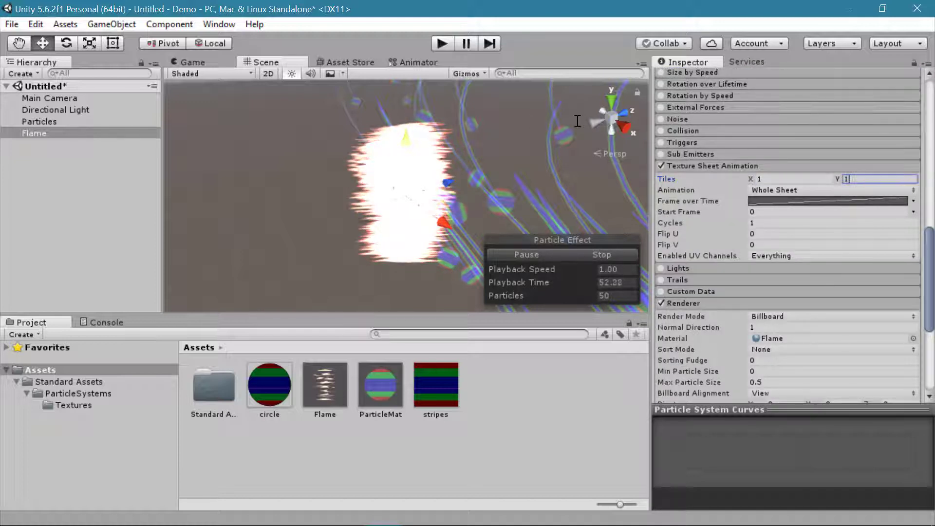
- Examine the rows of flame sprites in an enlarged preview of the Flame material, then shrink the preview again
left_click(321, 390)
left_click_drag(788, 405, 809, 204)
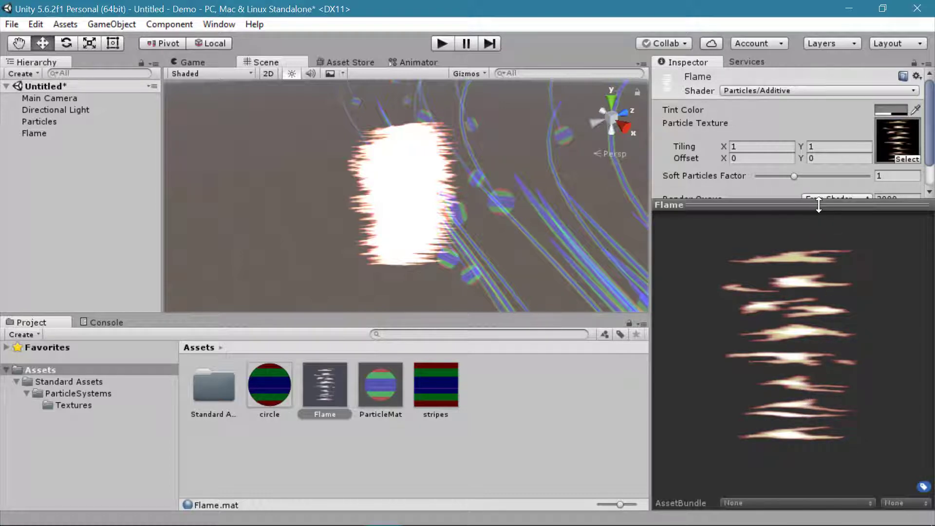
left_click_drag(818, 204, 811, 401)
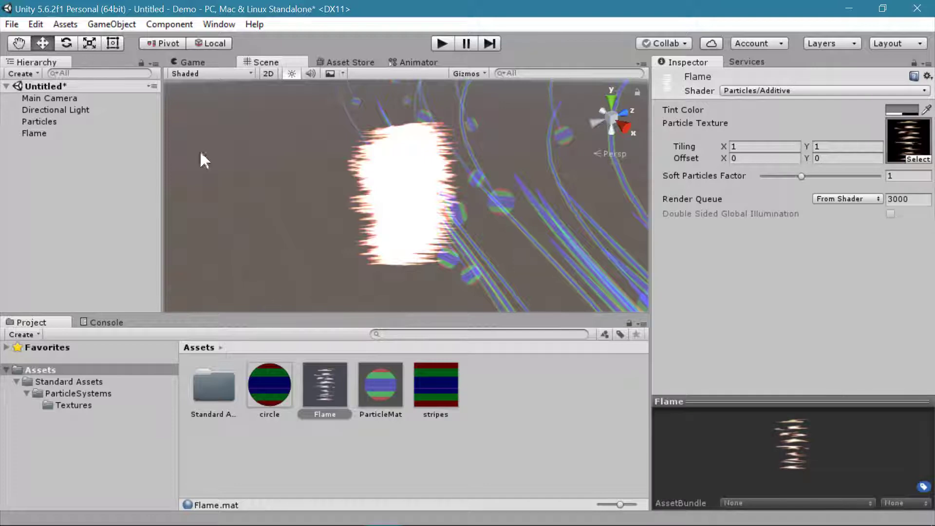
- Set the Y tiles of the Flame object's texture sheet animation to 8, keeping X at 1
left_click(34, 132)
scroll(774, 323, "down", 15)
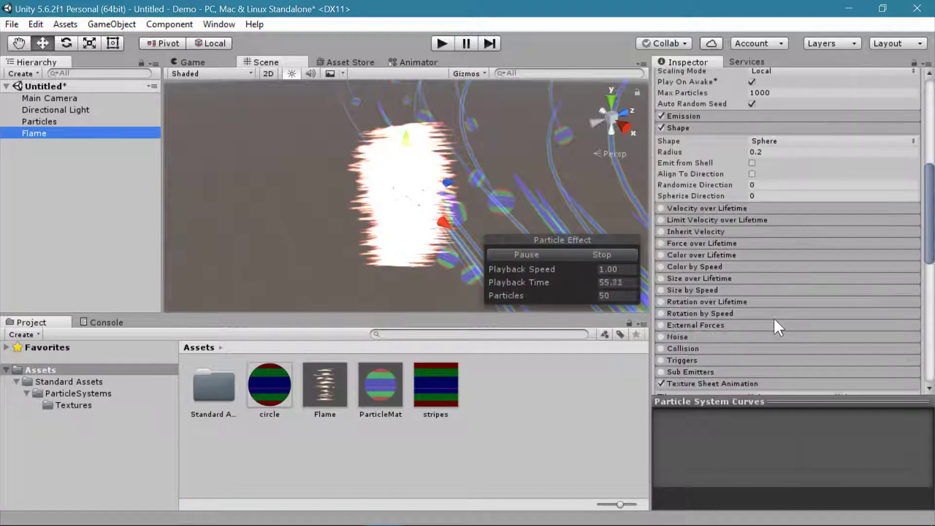
scroll(778, 328, "down", 3)
left_click(779, 265)
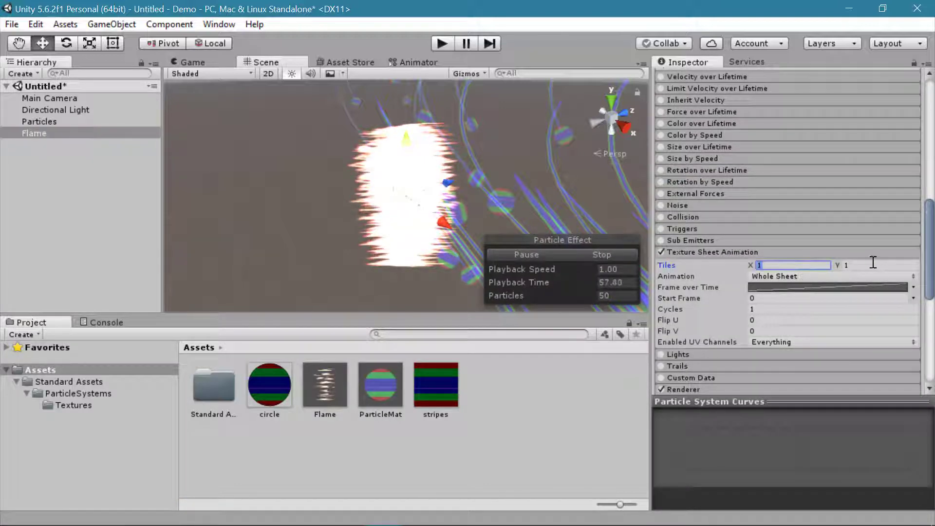
left_click(876, 264)
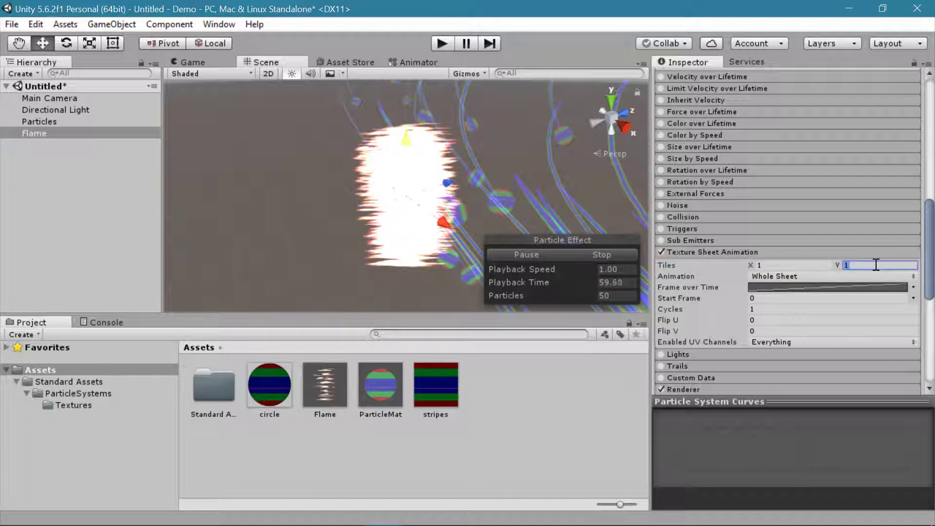
type("8")
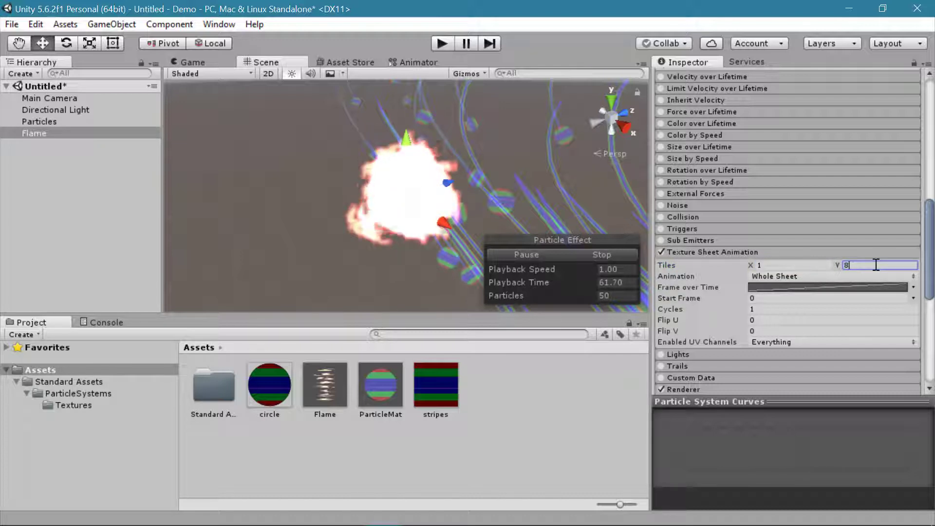
- Set the Flame particle system's emission Rate over Time to 1
scroll(741, 233, "up", 10)
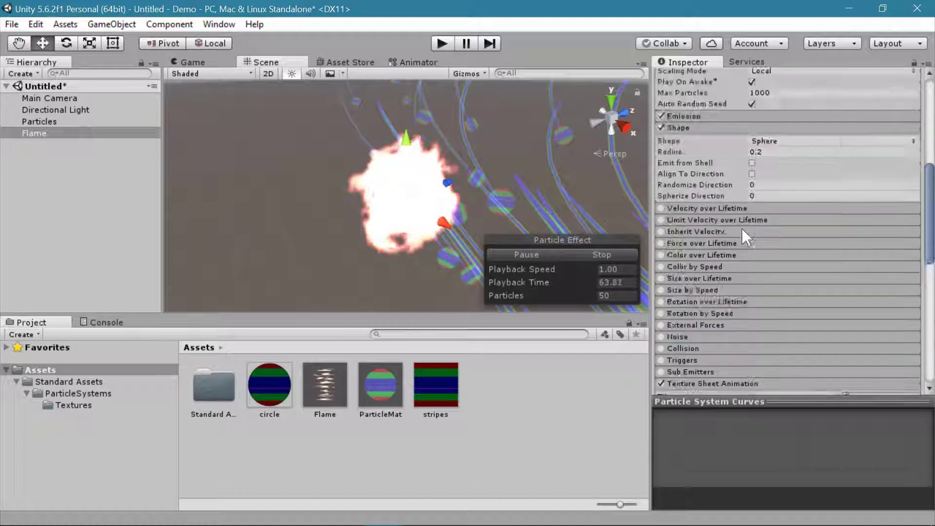
scroll(788, 212, "up", 3)
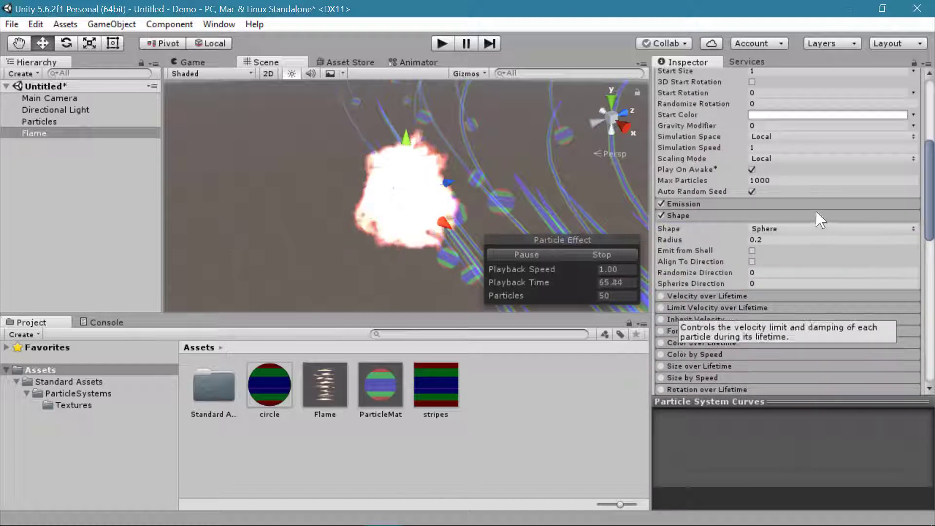
left_click(776, 202)
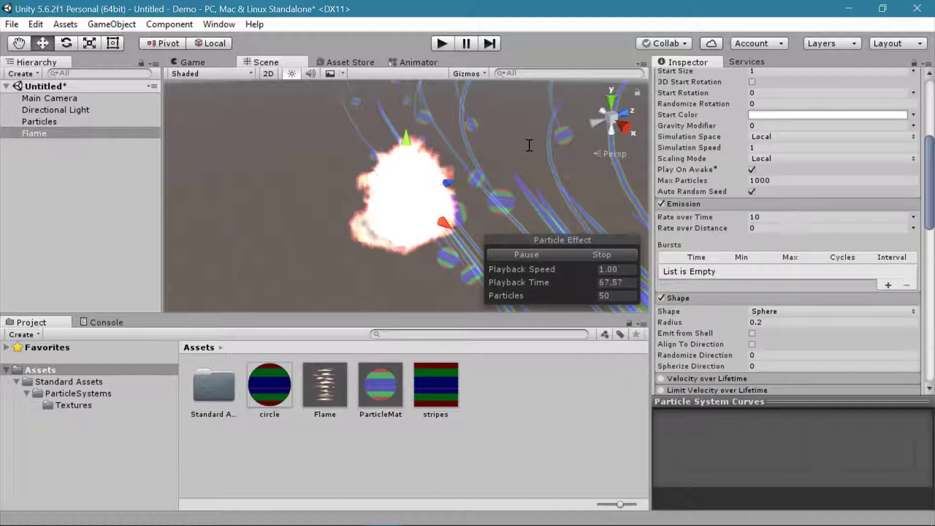
left_click(792, 217)
type("1")
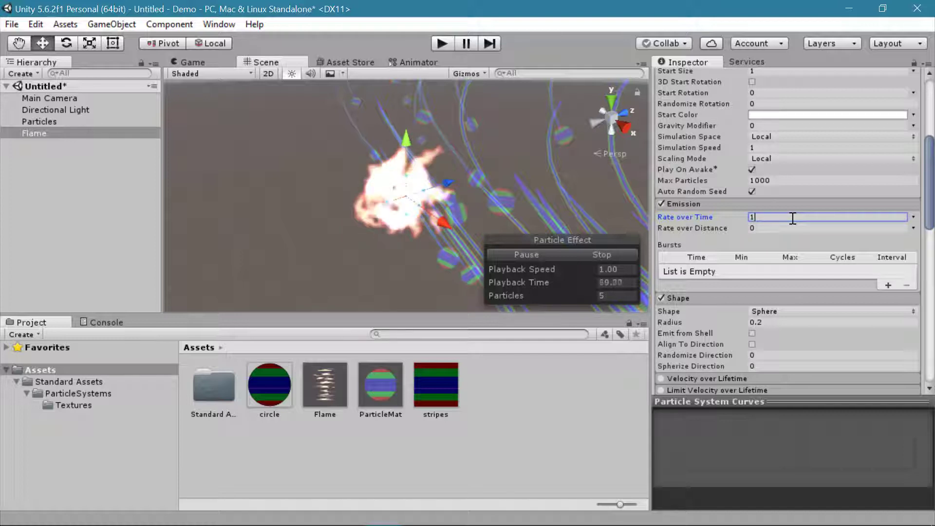
- Lower the Flame particle system's emission Rate over Time to 0.2 and show the result in the Game view
key("BackSpace")
type(".")
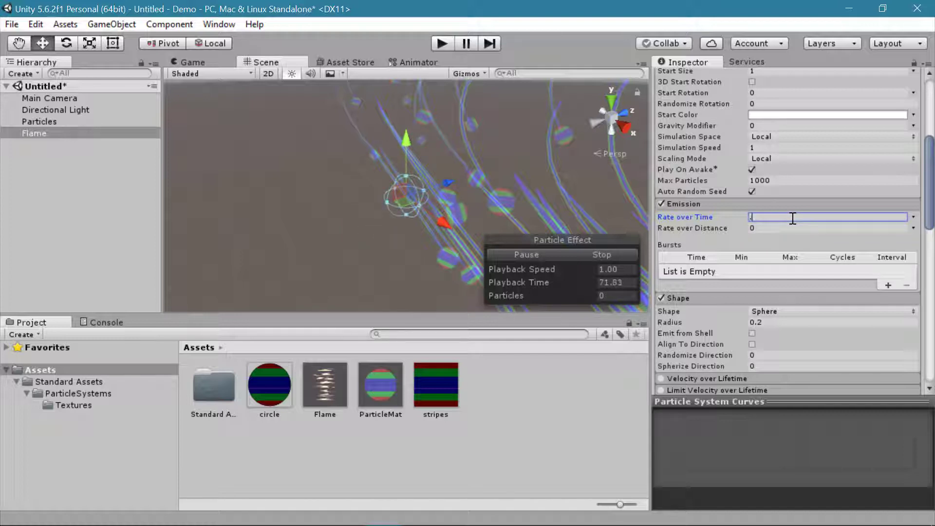
type("5")
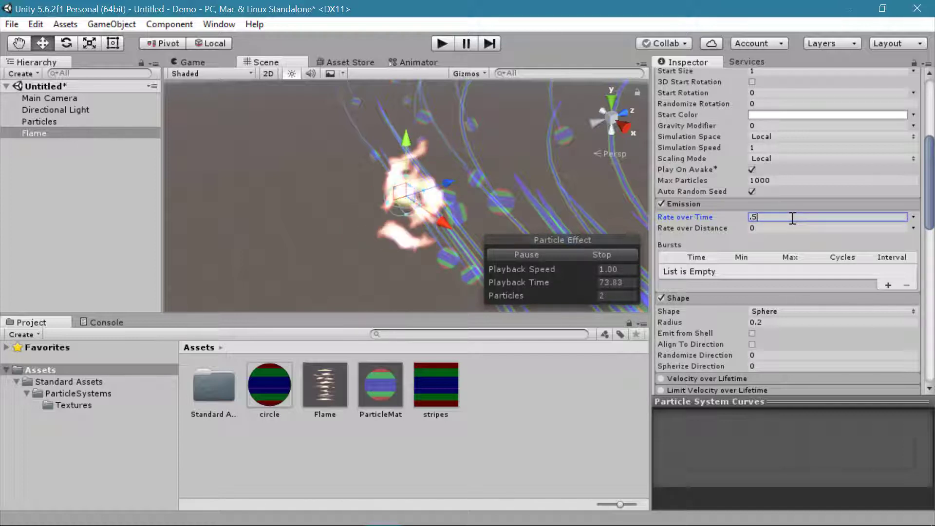
key("BackSpace")
type("2")
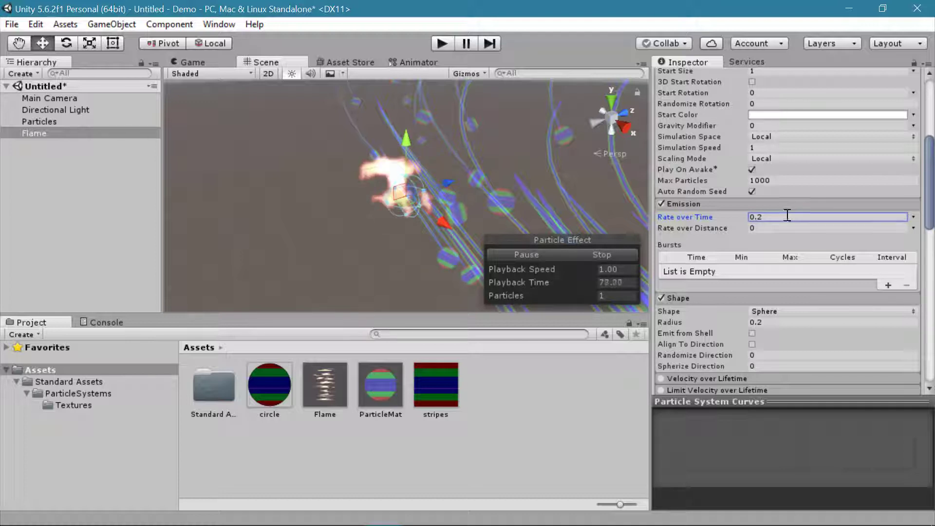
left_click(193, 63)
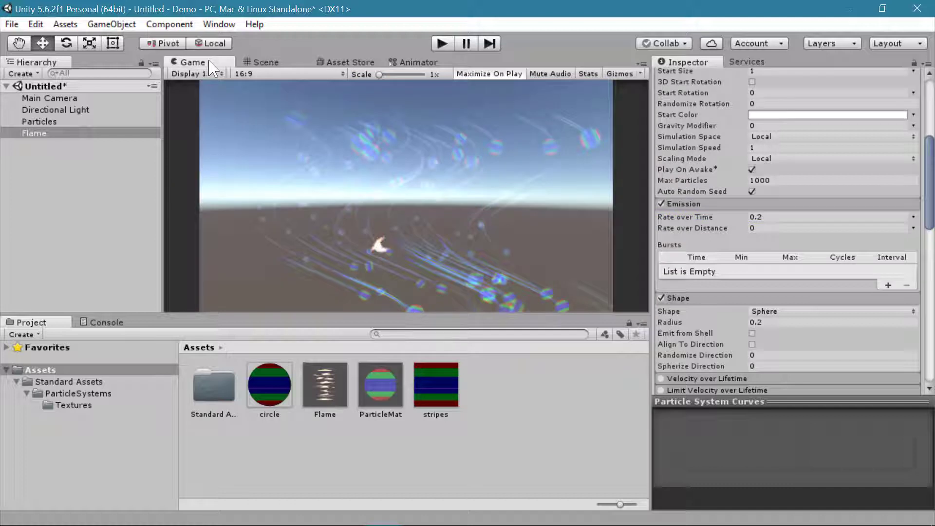
- Open the texture sheet animation's Frame over Time curve and move its end key to roughly a quarter of the lifetime at frame 8
scroll(791, 243, "down", 4)
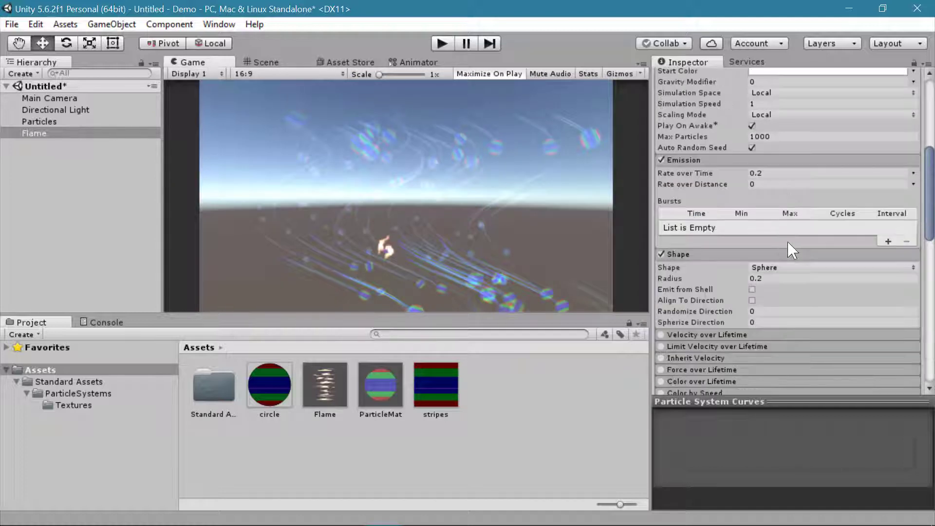
scroll(793, 258, "down", 6)
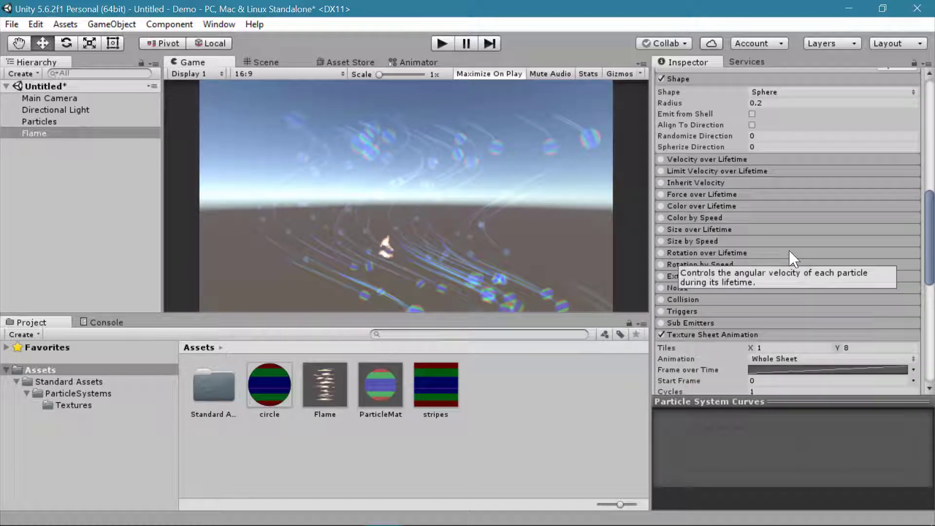
scroll(822, 353, "down", 4)
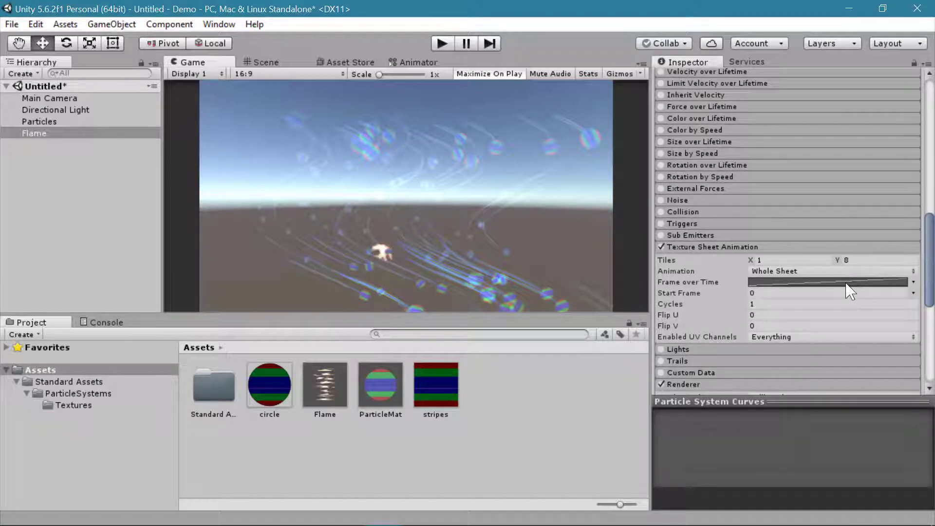
left_click(846, 282)
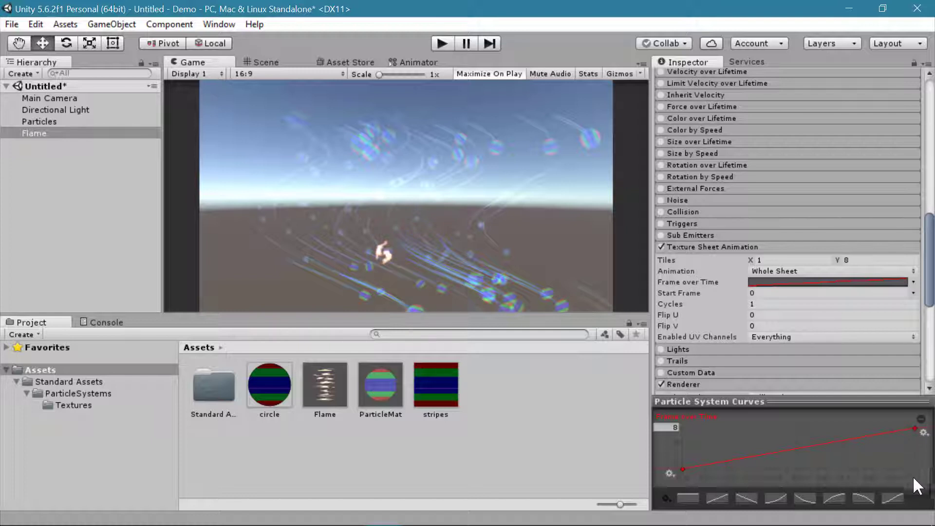
left_click_drag(915, 428, 741, 396)
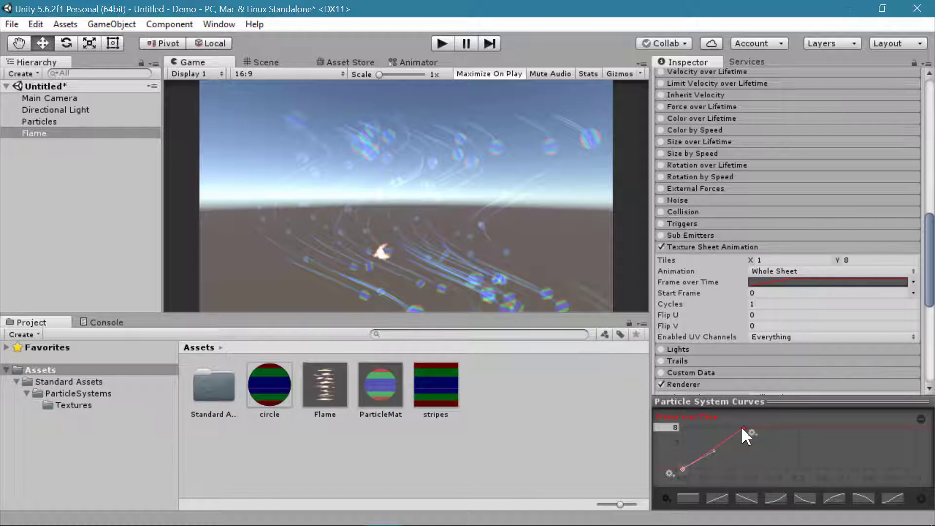
- Set the Flame particle system's Start Lifetime to 1 and reset the Frame over Time curve to the straight rising preset
scroll(768, 166, "up", 8)
scroll(769, 168, "up", 10)
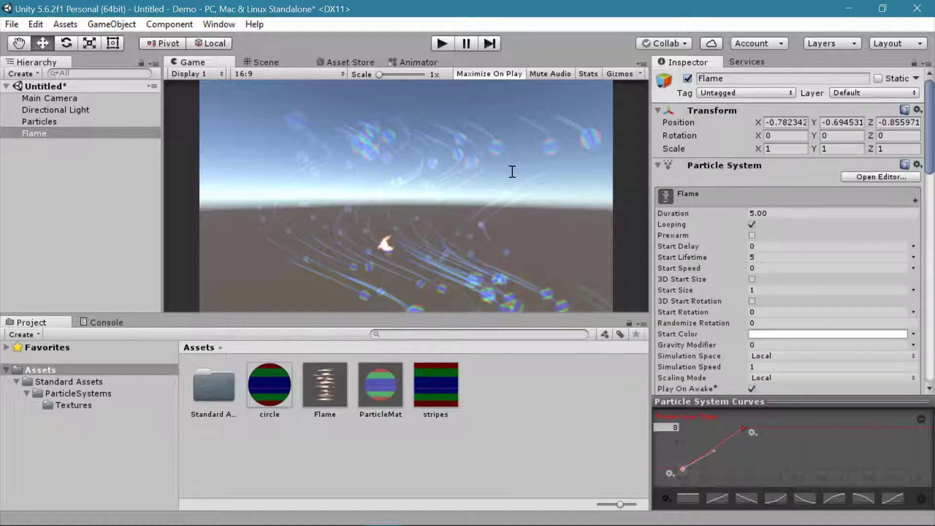
left_click(768, 257)
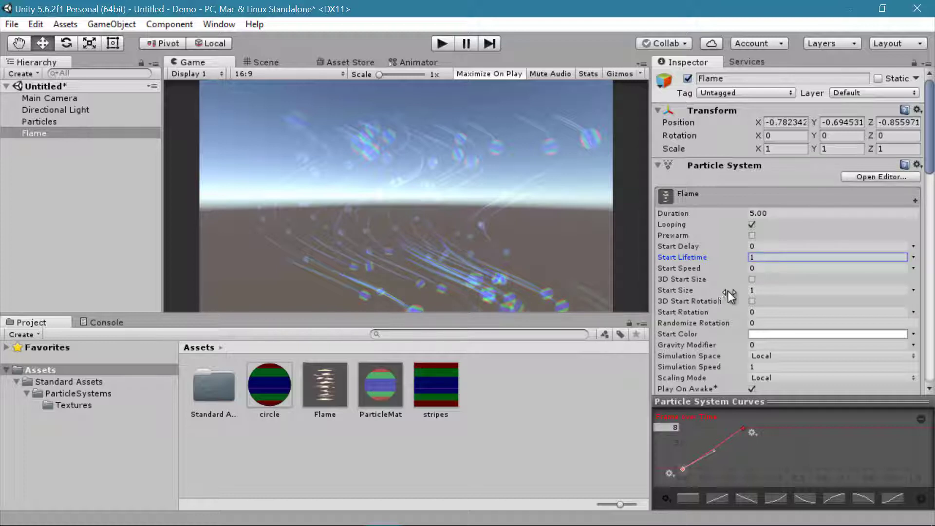
scroll(728, 291, "down", 2)
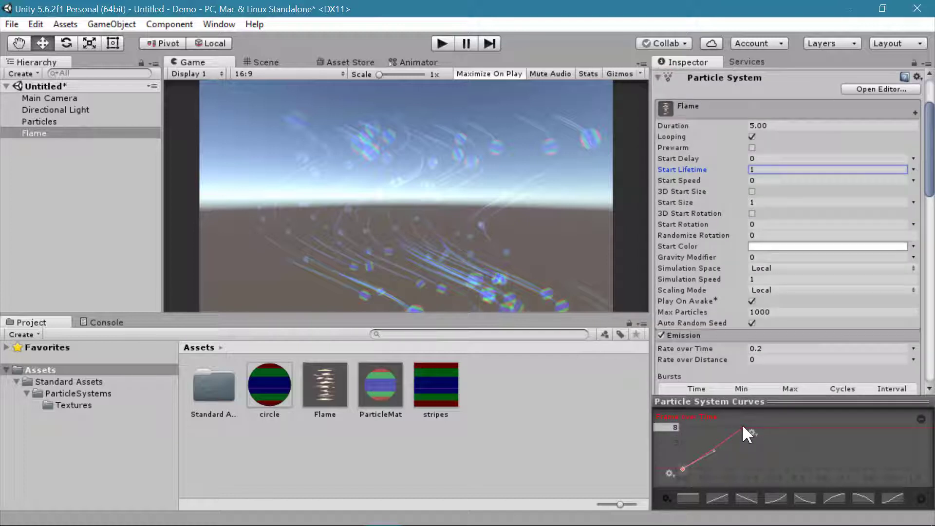
left_click(716, 497)
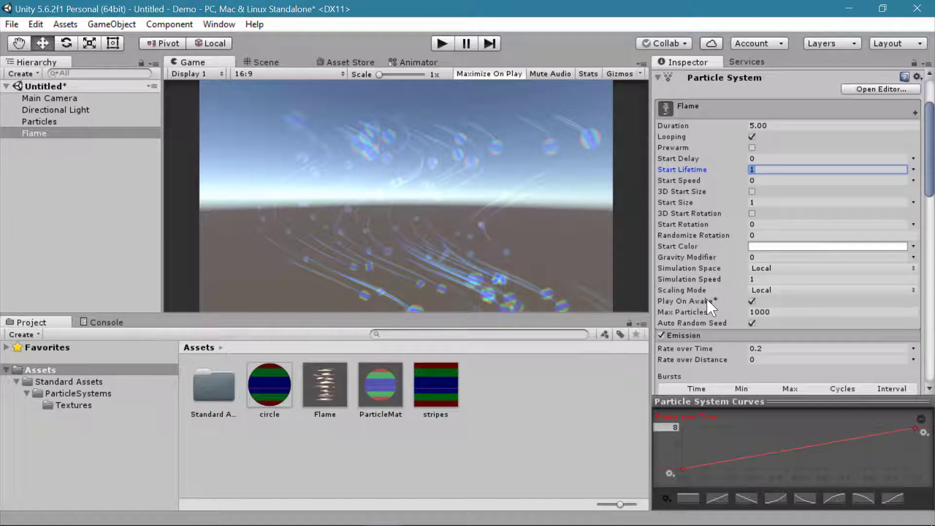
- Set the Flame particle system's emission Rate over Time to 2
scroll(709, 307, "down", 3)
left_click(772, 304)
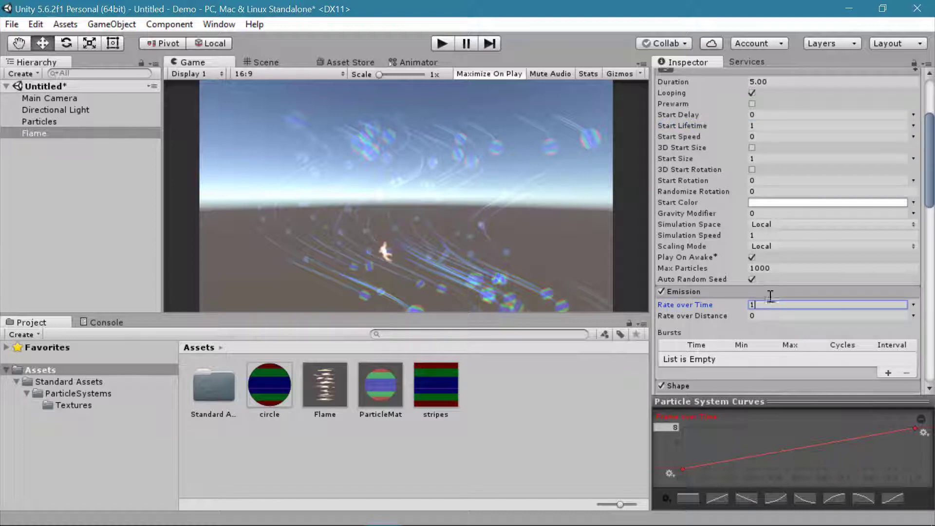
type("2")
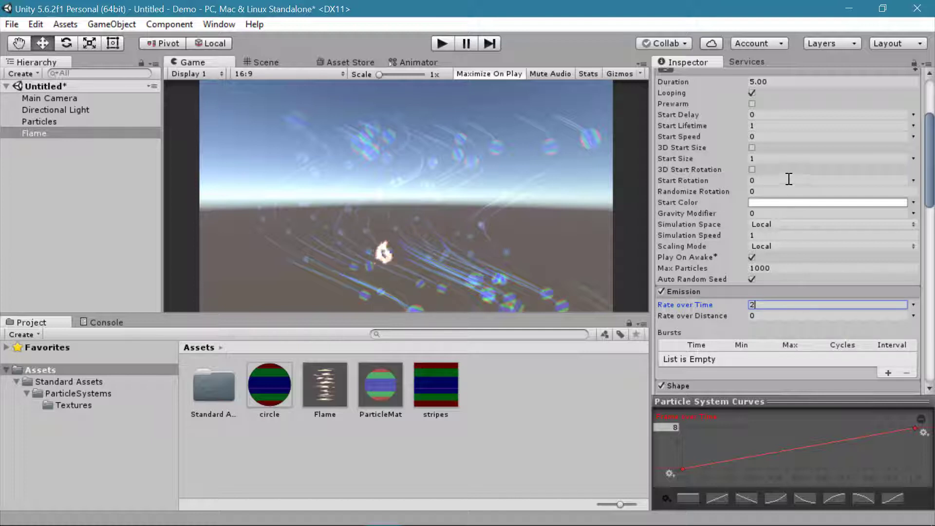
- Set the Flame particle system's Start Lifetime to 1.5 and check the flame in the Scene view, ending back in the Game view
scroll(789, 176, "up", 6)
key("Tab")
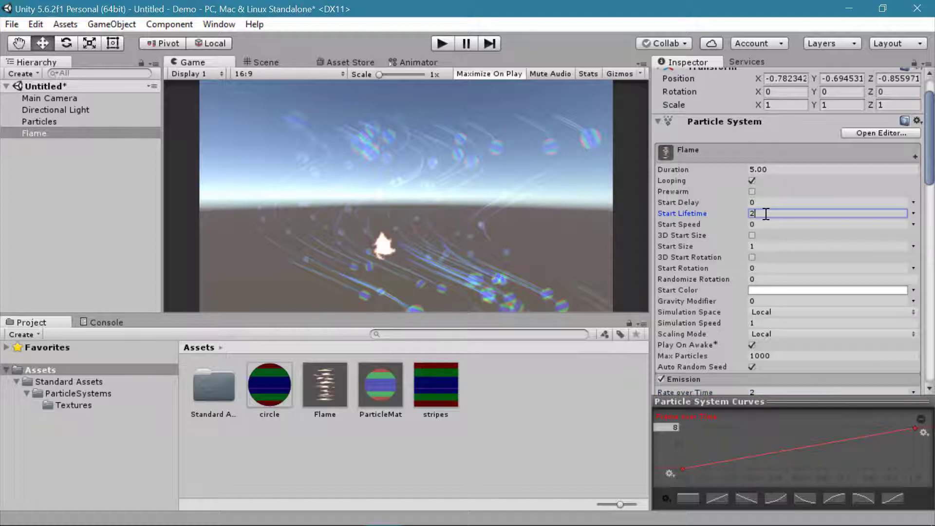
type("2")
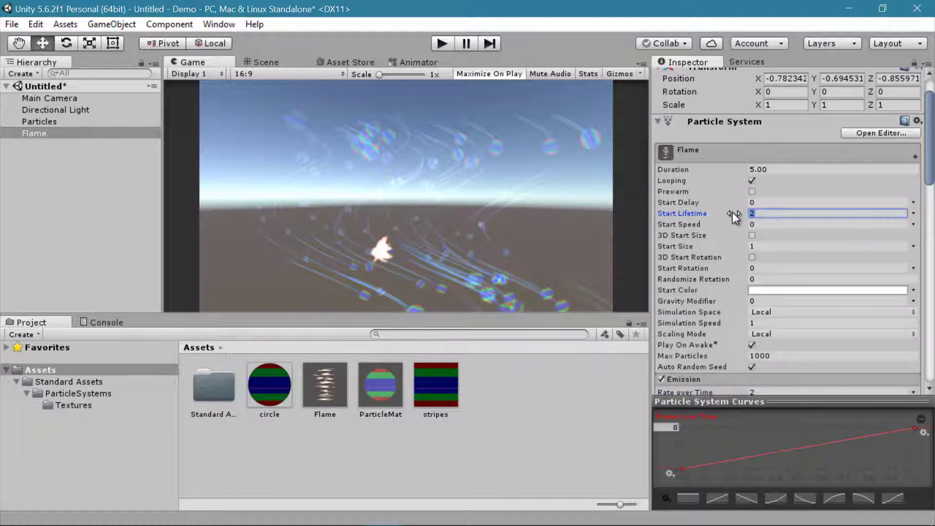
key("BackSpace")
type("1.5")
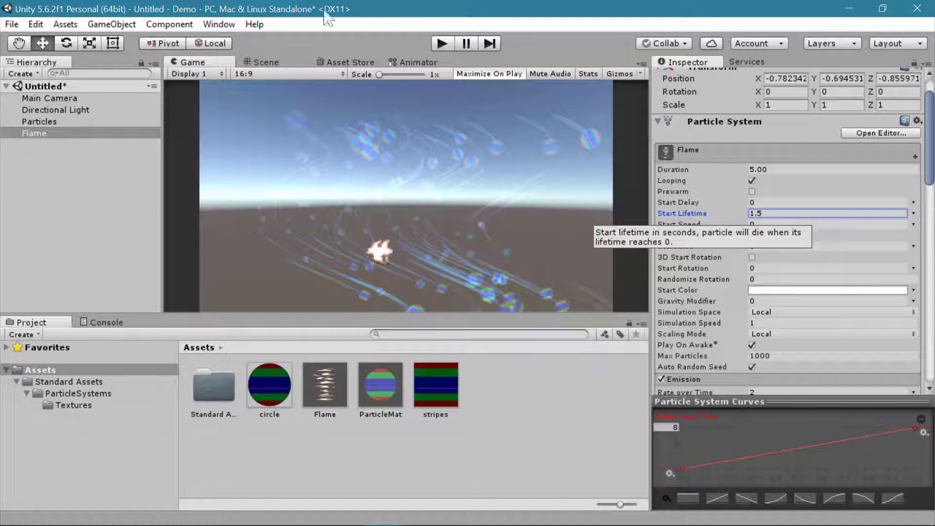
left_click(263, 63)
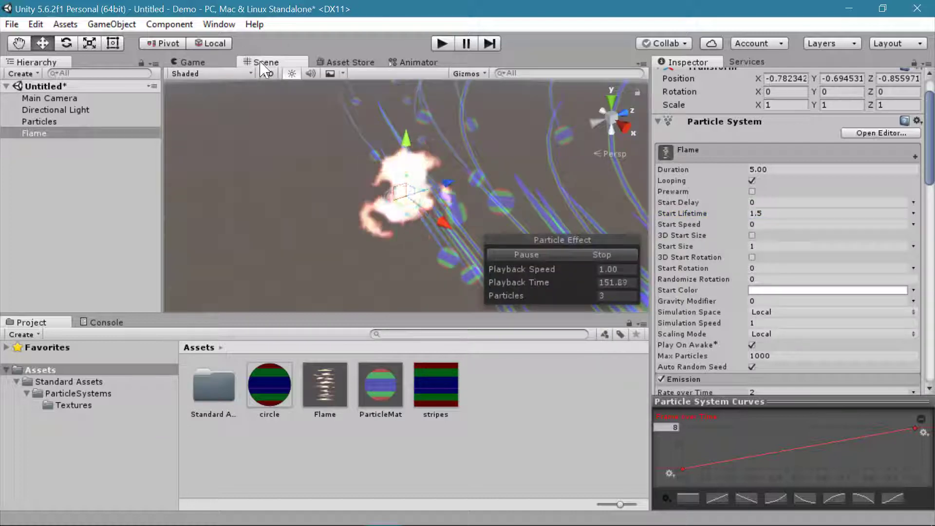
left_click(189, 62)
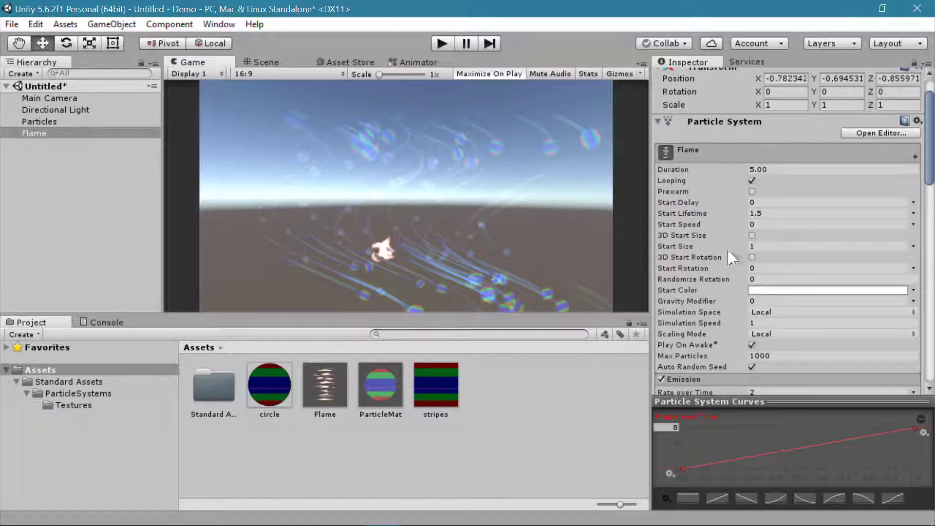
- Enable the Color over Lifetime module on the Flame particle system and expand its settings
scroll(718, 292, "down", 3)
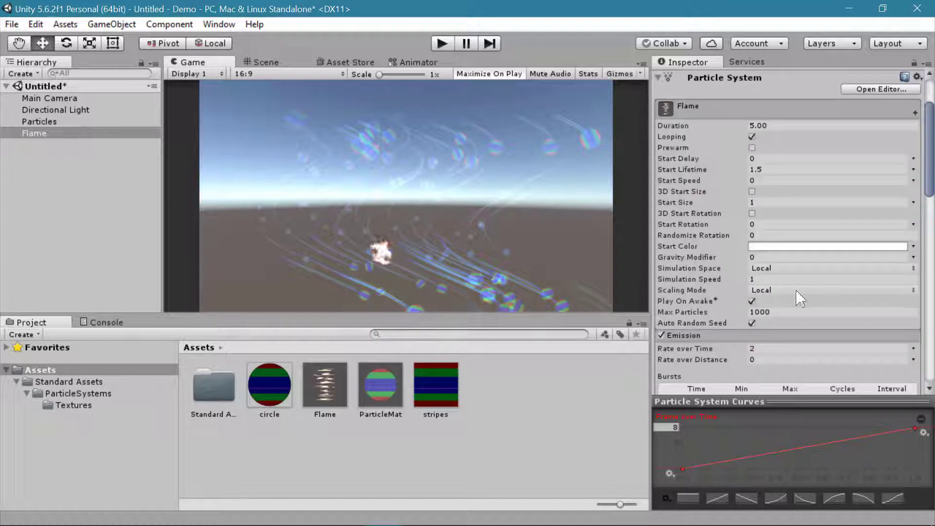
scroll(713, 298, "down", 10)
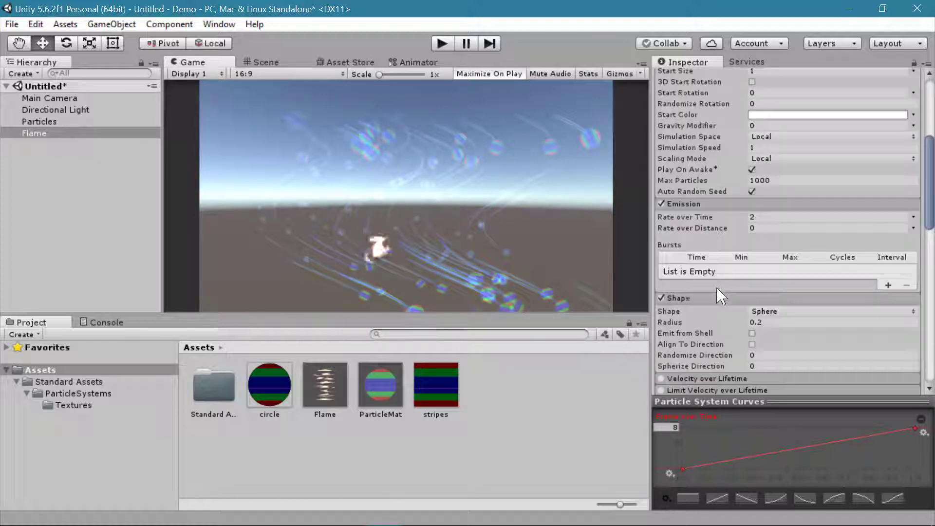
scroll(729, 295, "down", 3)
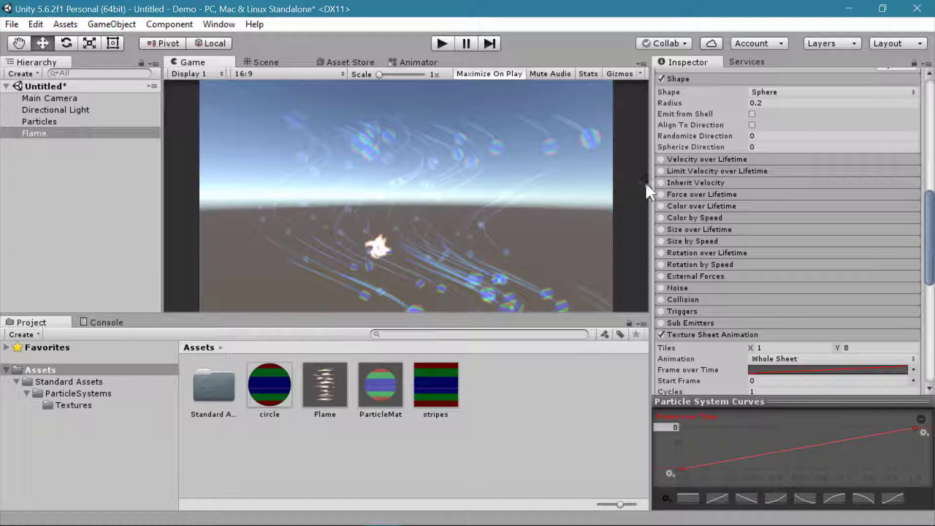
left_click(661, 206)
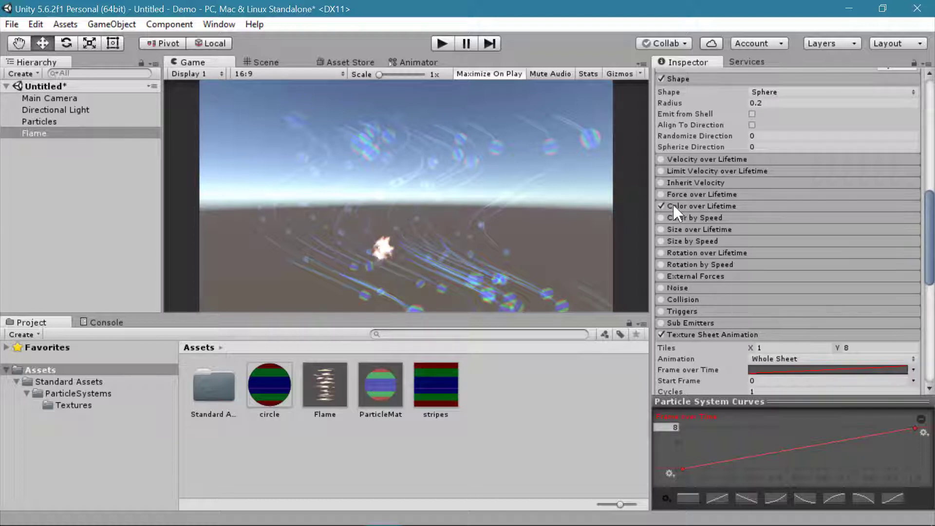
left_click(675, 206)
- Add a middle alpha key at about 47% in the Color over Lifetime gradient and set the start and end alpha keys to 0
left_click(757, 219)
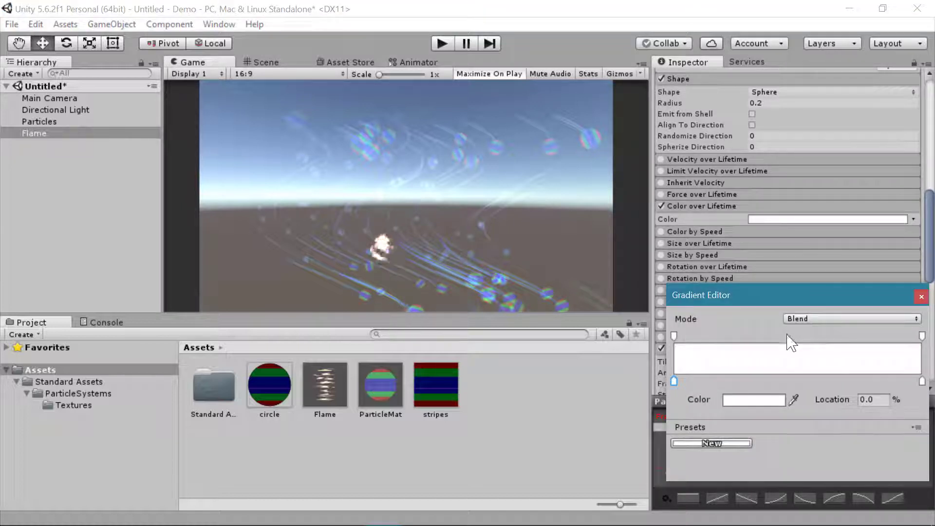
left_click(791, 336)
left_click(674, 336)
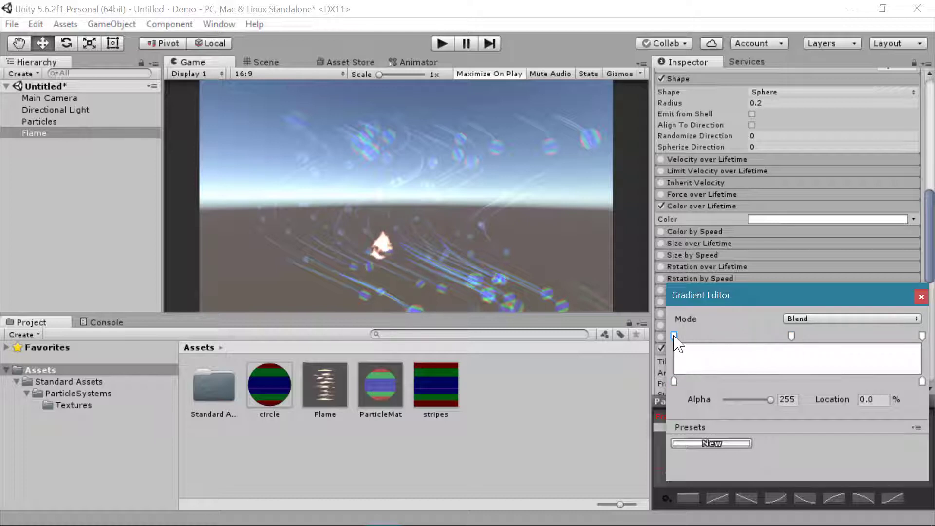
left_click_drag(756, 400, 709, 399)
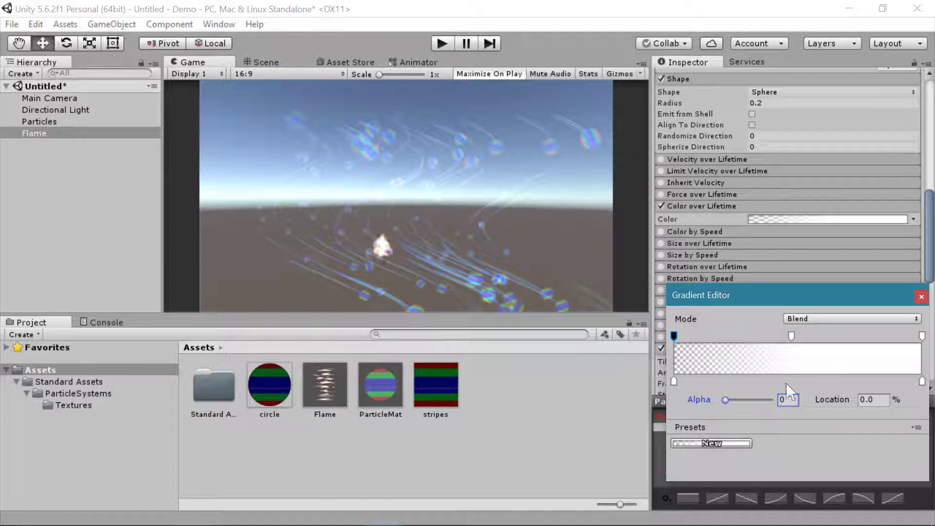
left_click(922, 336)
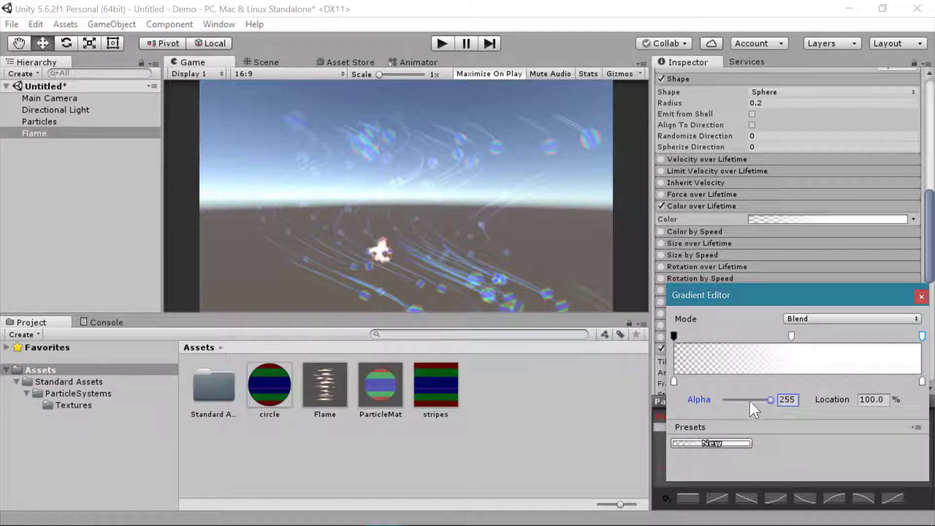
left_click_drag(756, 400, 697, 400)
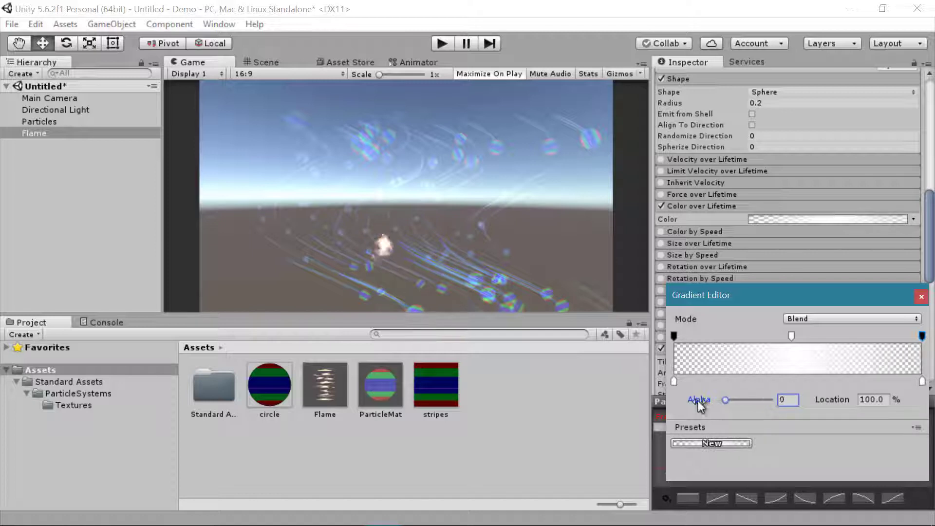
left_click(921, 297)
- Lower the alpha of the middle key in the Flame's Color over Lifetime gradient to about 148
left_click(789, 218)
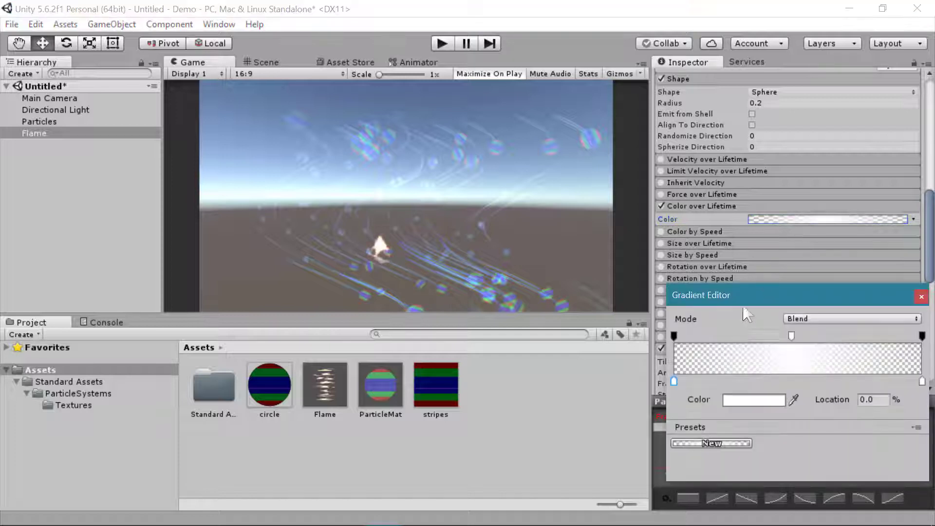
left_click(792, 336)
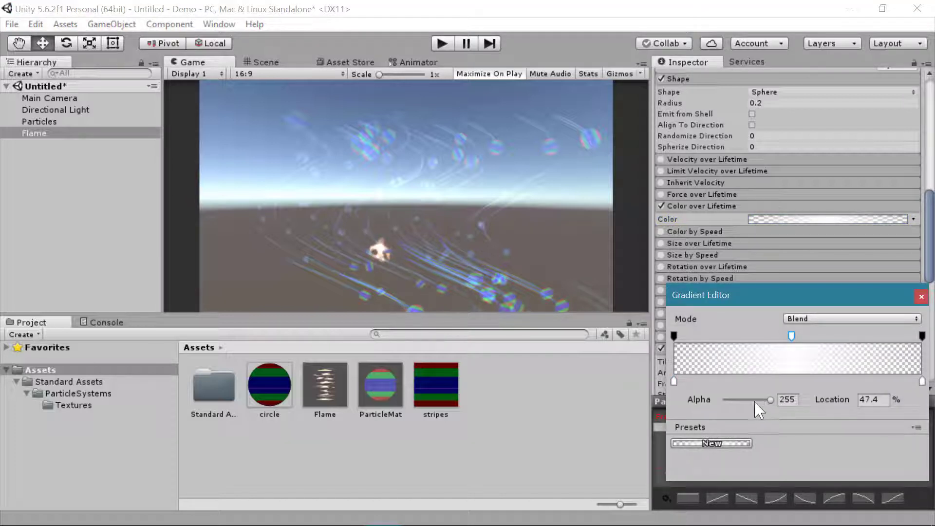
left_click_drag(755, 400, 752, 400)
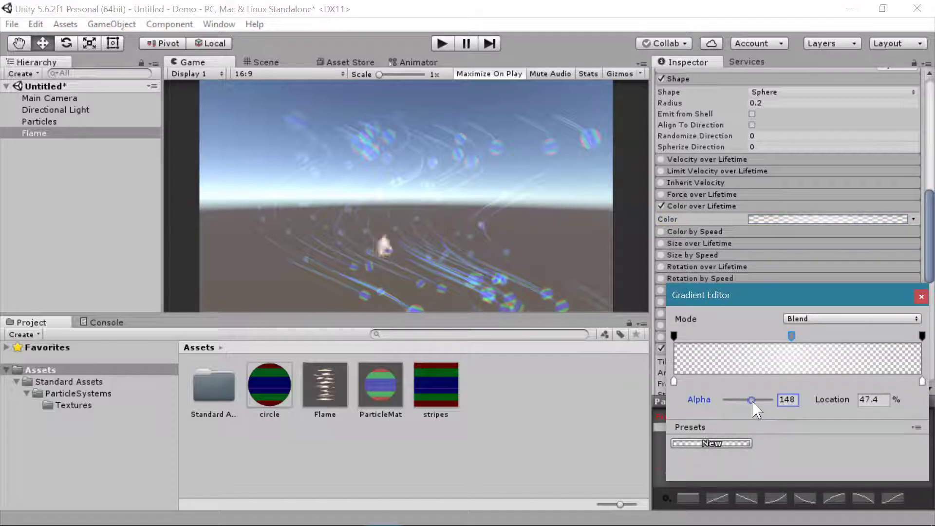
left_click(921, 297)
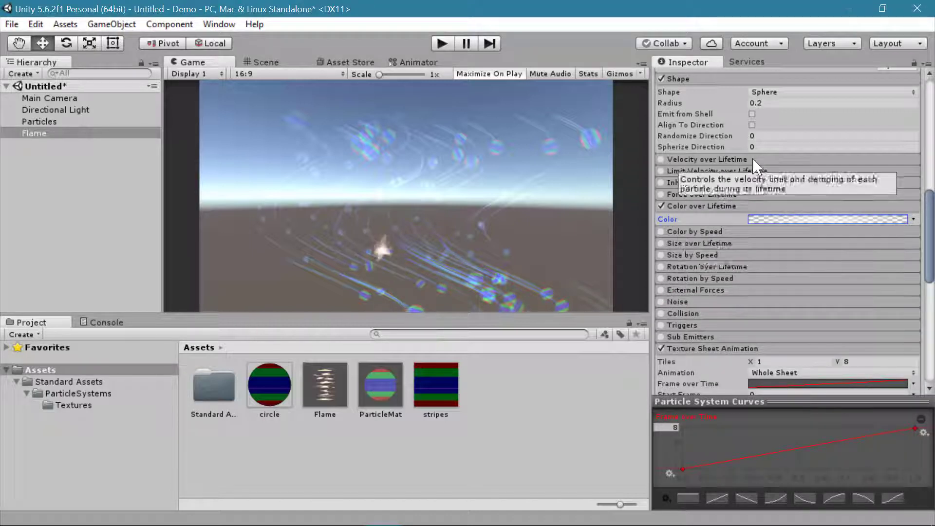
scroll(788, 184, "up", 3)
scroll(764, 288, "down", 3)
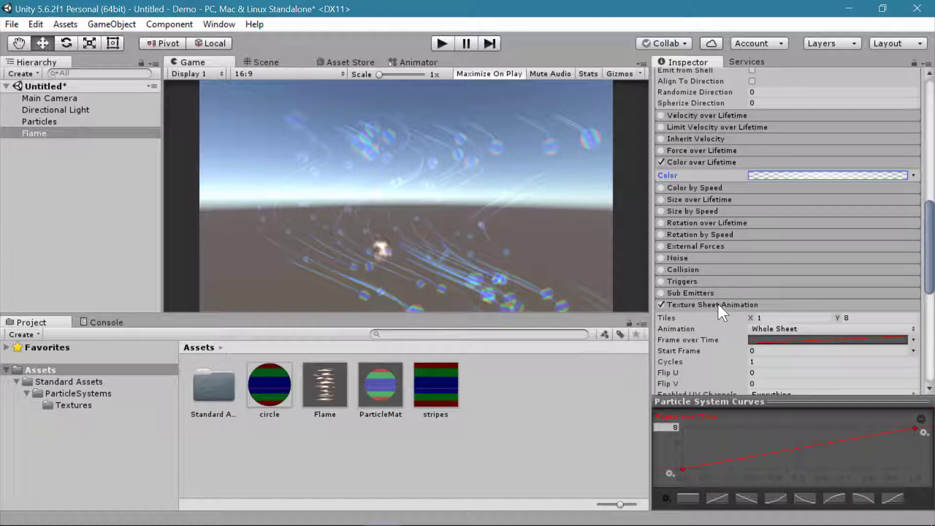
scroll(745, 223, "up", 3)
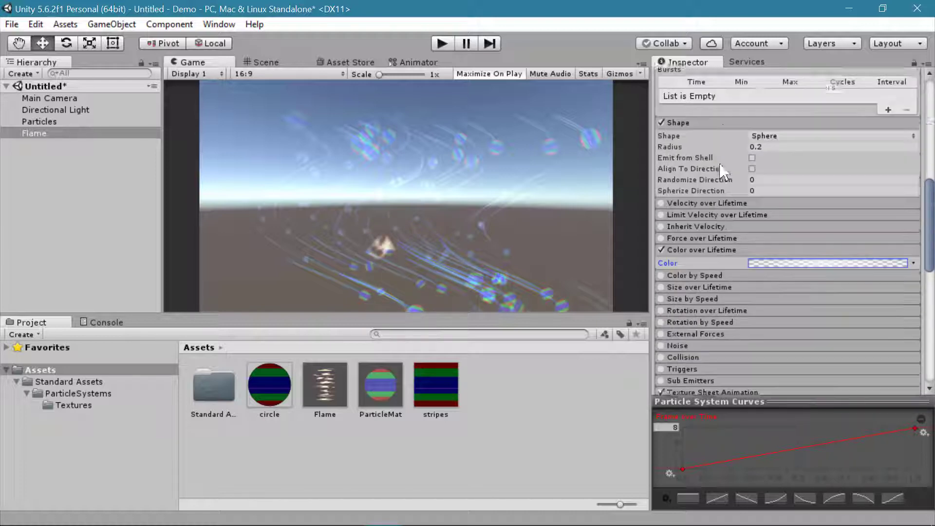
scroll(722, 170, "up", 3)
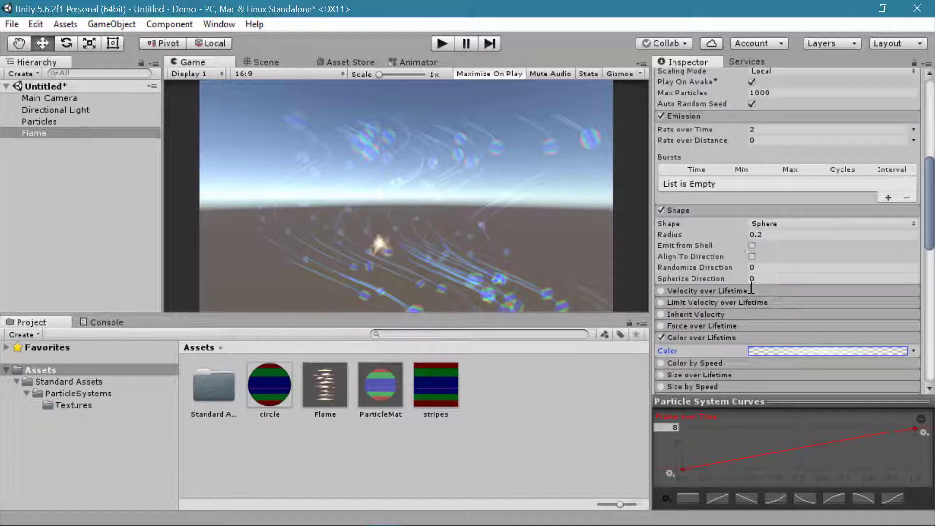
left_click(694, 290)
left_click(660, 290)
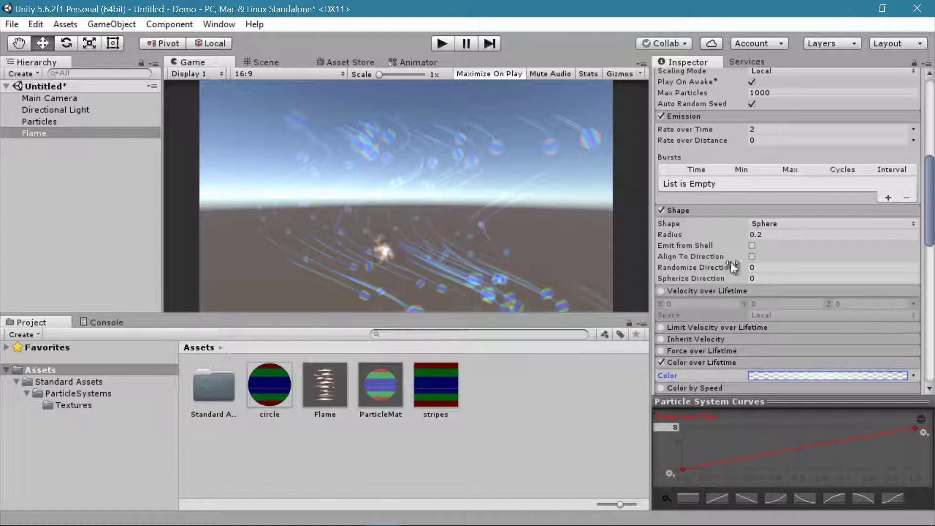
- Set the Flame particle system's Gravity Modifier to -0.1
scroll(730, 262, "up", 6)
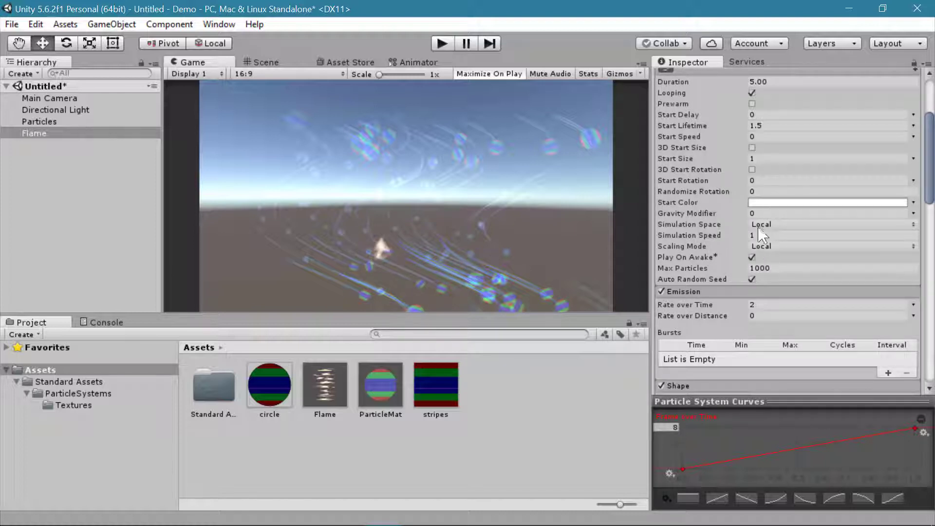
left_click(770, 214)
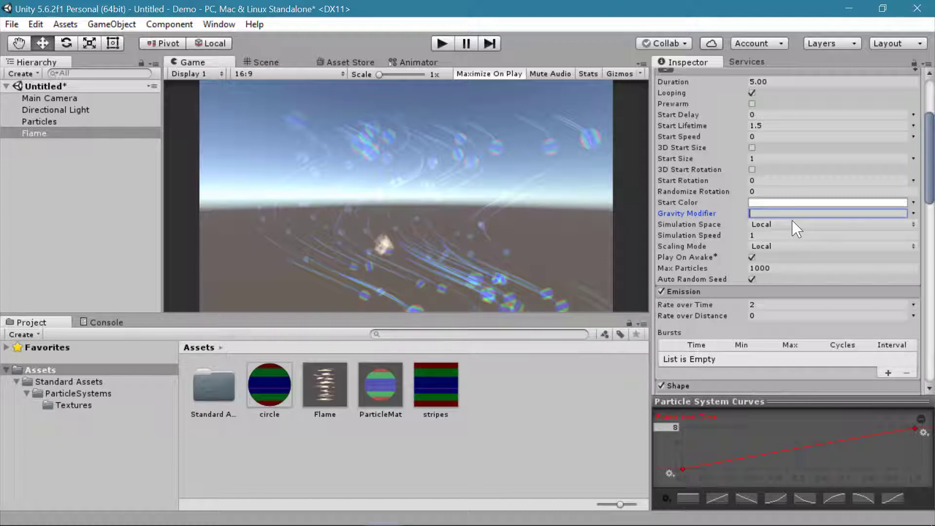
type("-.")
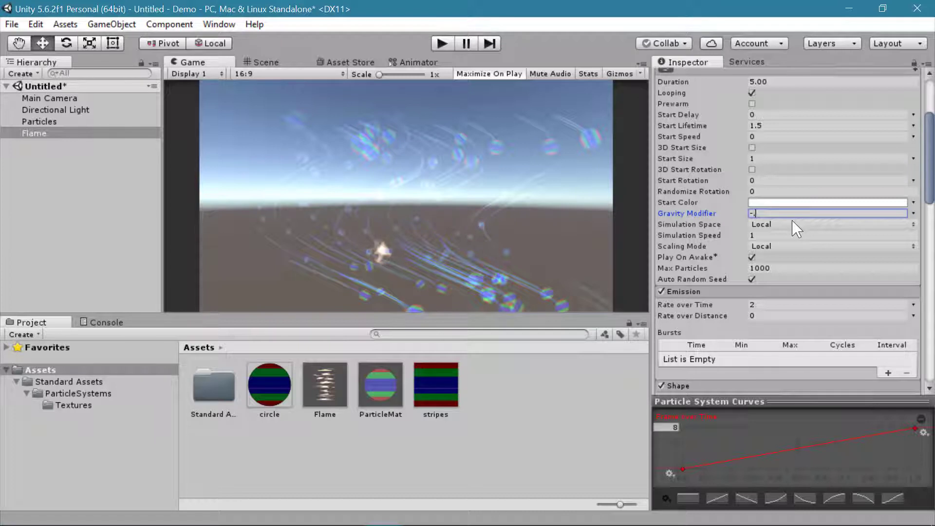
type("1")
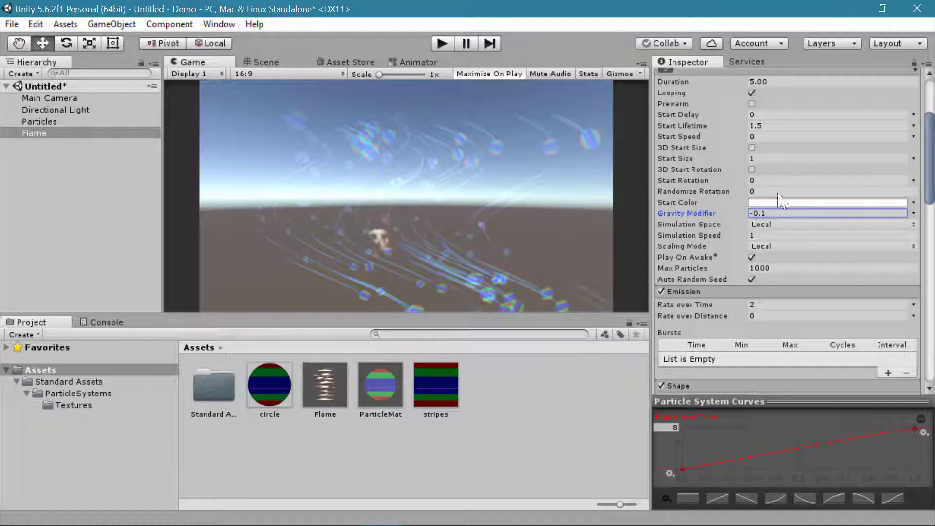
- Enable the Size over Lifetime module on the Flame particle system and expand its settings
scroll(701, 258, "down", 5)
scroll(712, 292, "down", 5)
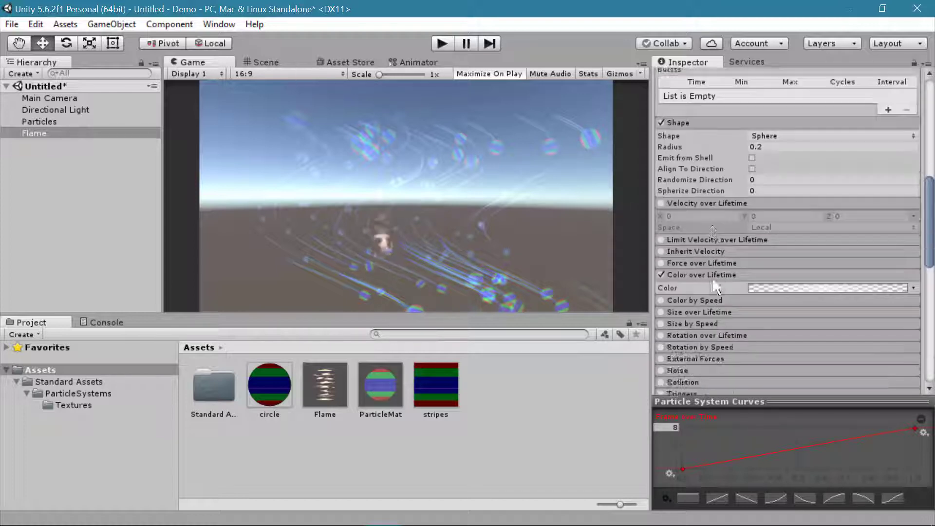
scroll(709, 317, "down", 2)
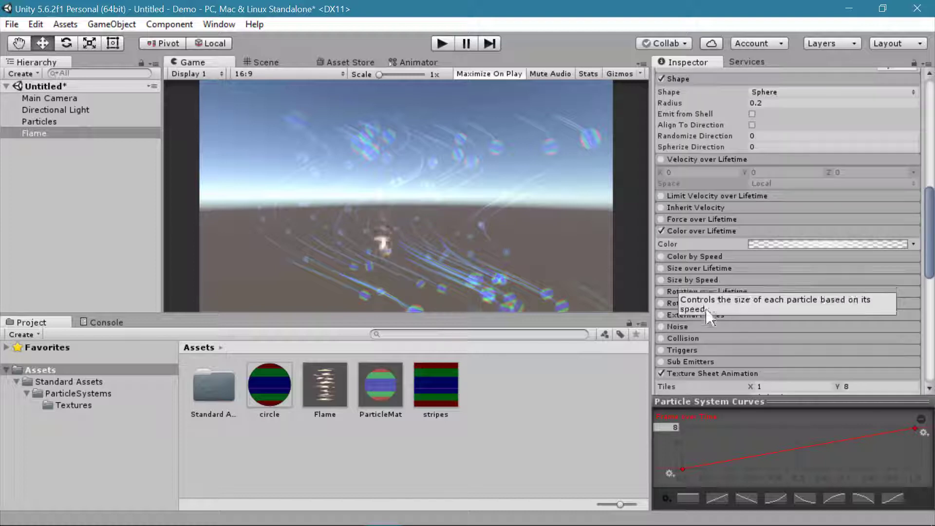
left_click(661, 268)
left_click(696, 268)
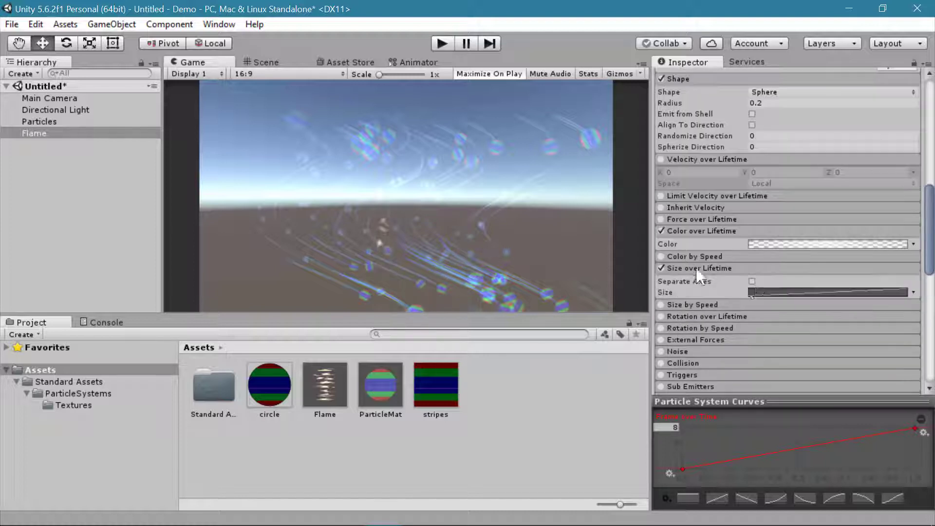
- Set the Size over Lifetime curve's maximum to 2 and raise its start key to slightly above mid-height
left_click(781, 292)
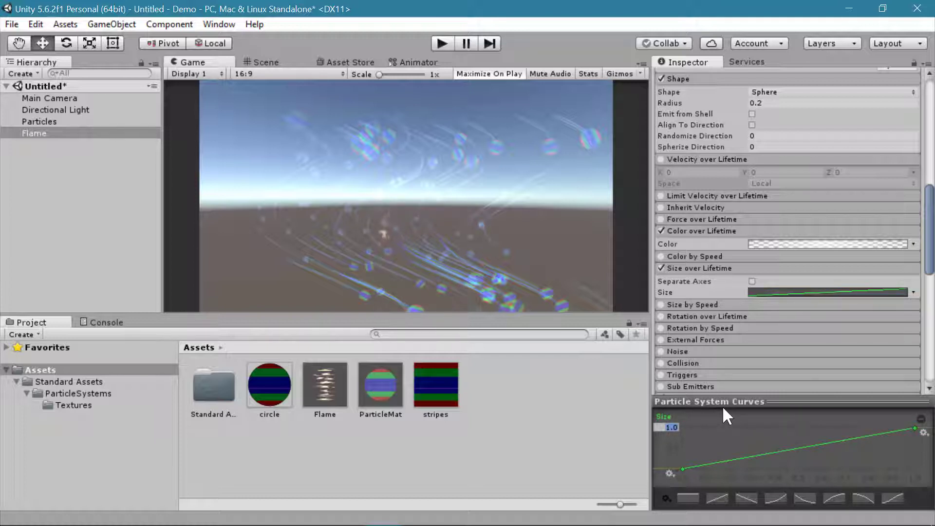
type("2")
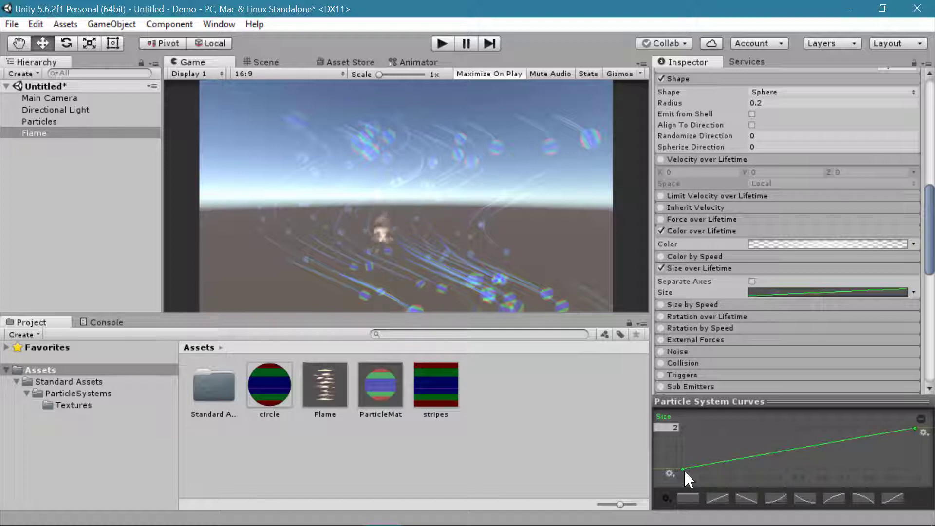
left_click_drag(681, 467, 683, 447)
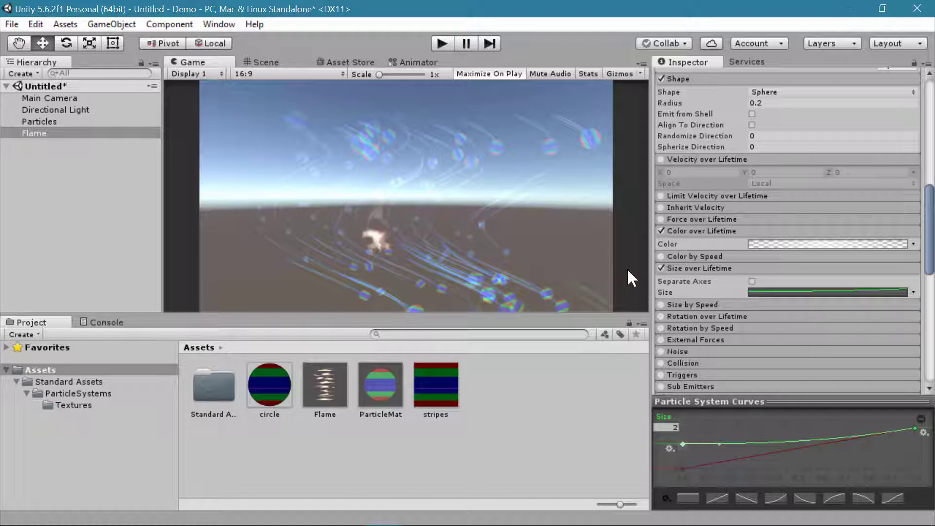
- Run the scene in Play mode to check the flame alongside the trail particles, and stop it
scroll(729, 231, "up", 10)
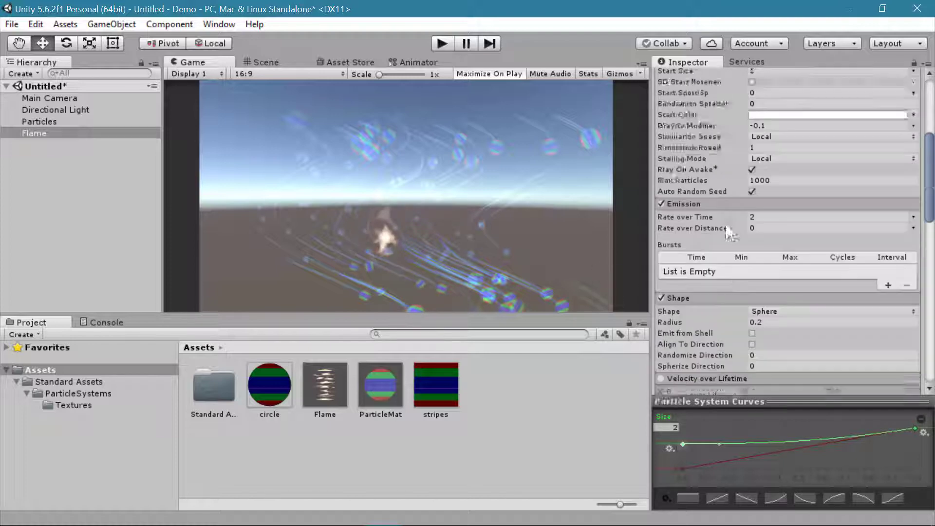
scroll(729, 231, "up", 5)
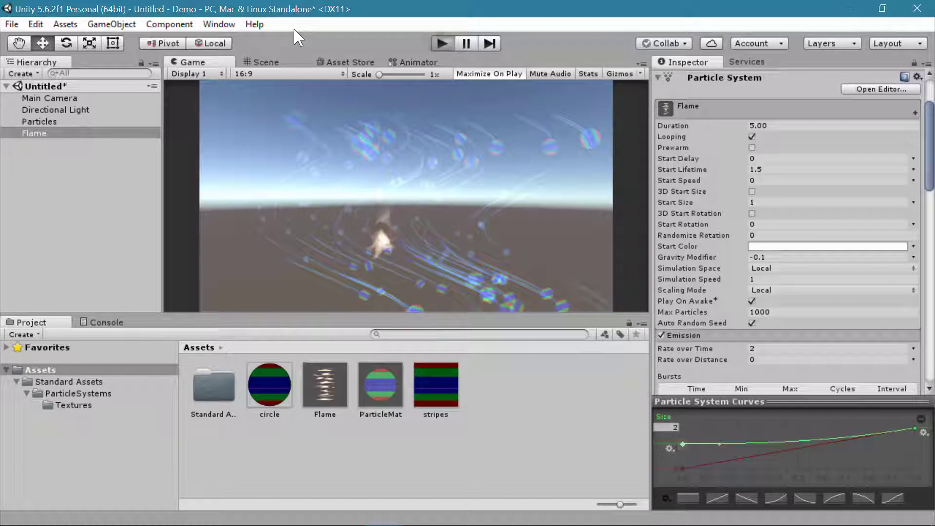
left_click(442, 42)
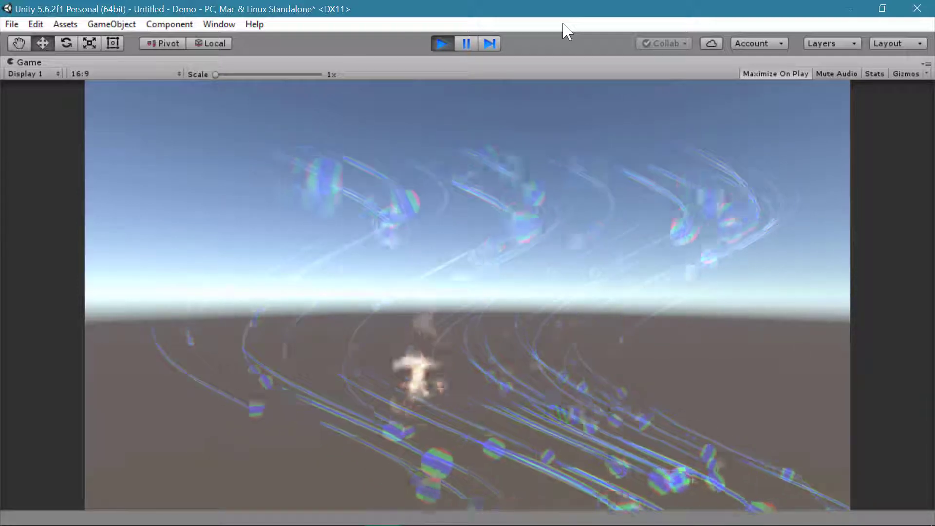
left_click(441, 44)
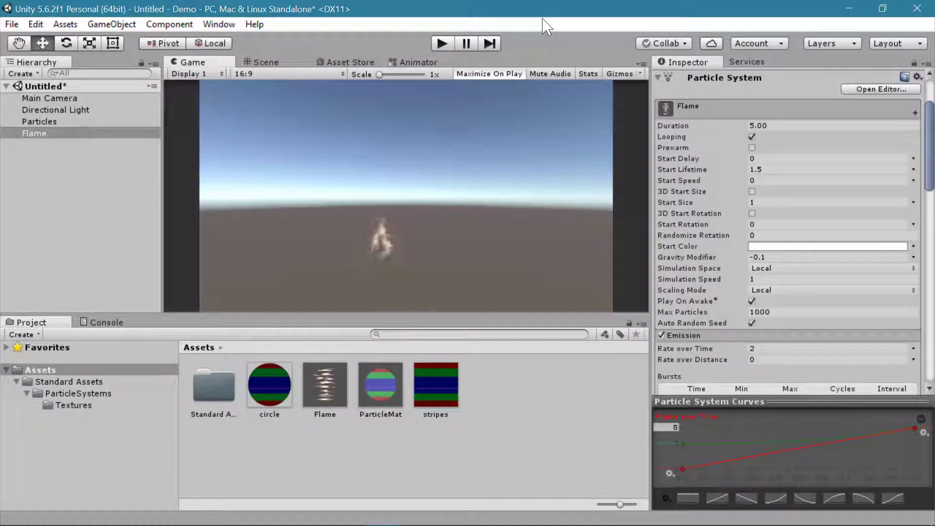